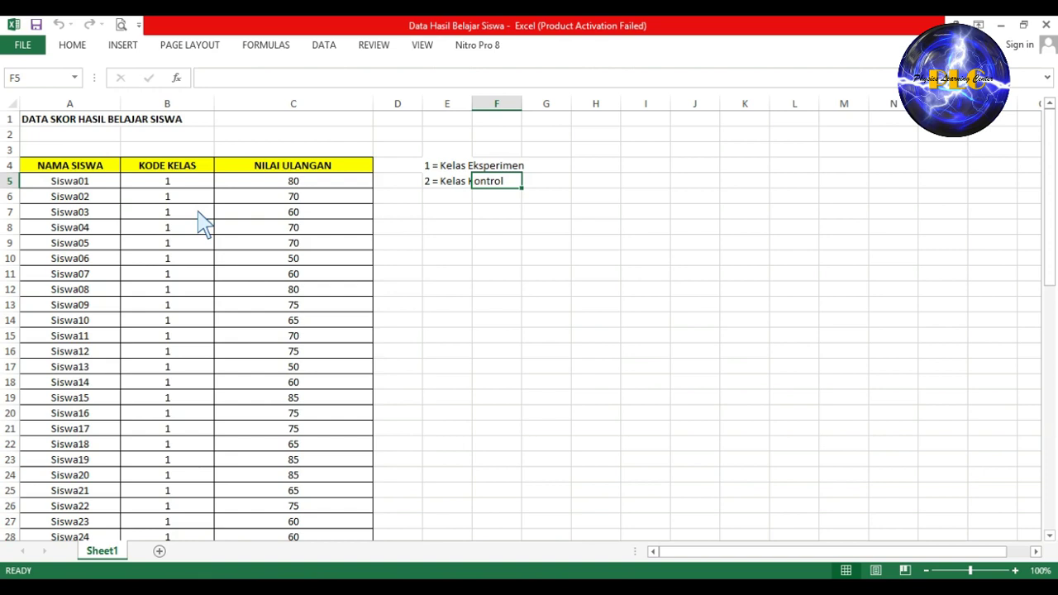
Examine the class code legend beside the table for the experimental and control classes.
click(404, 217)
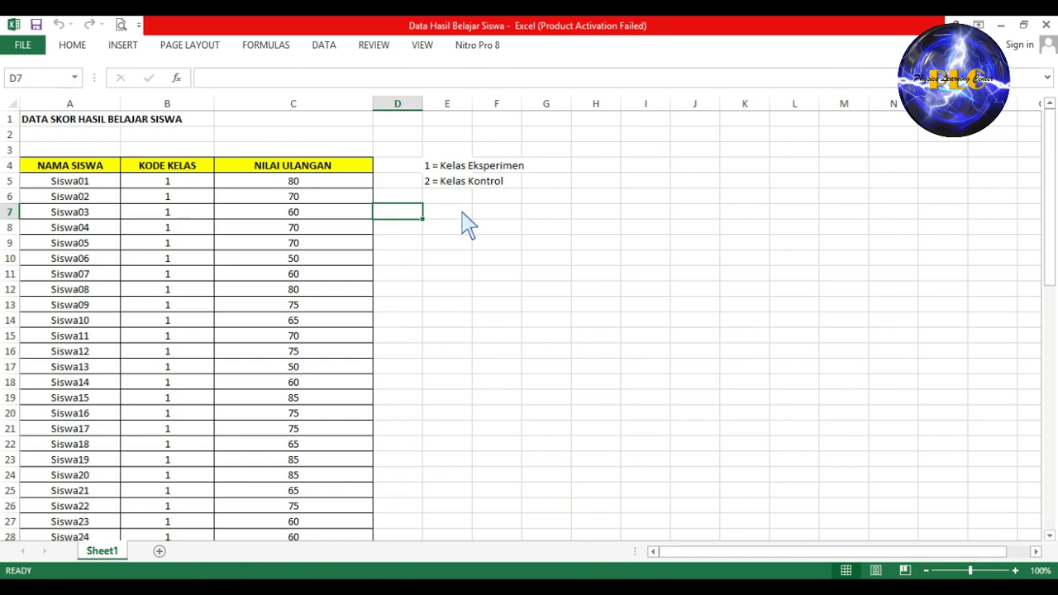
click(439, 170)
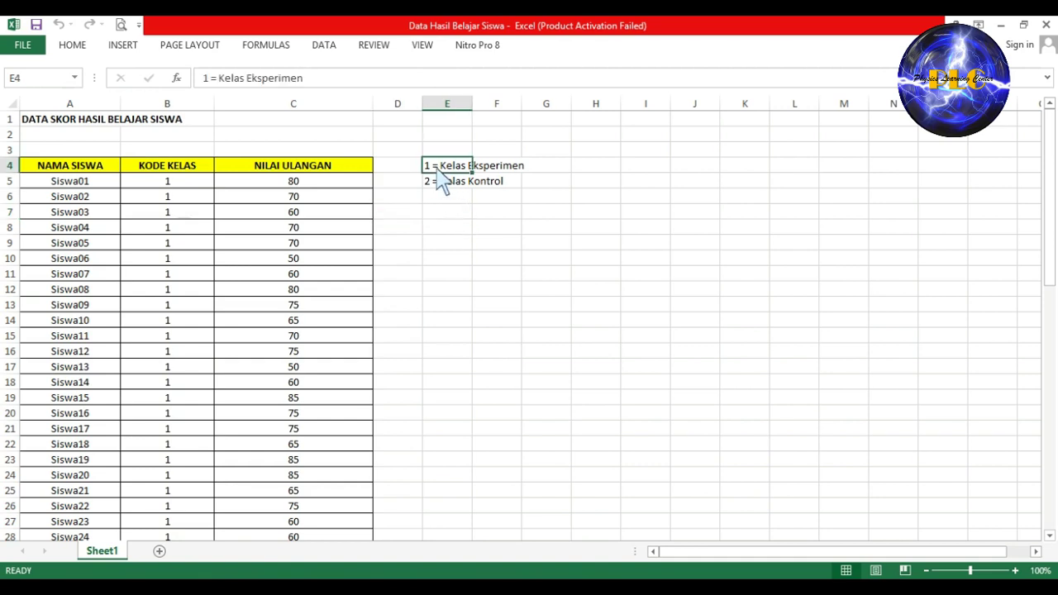
click(510, 171)
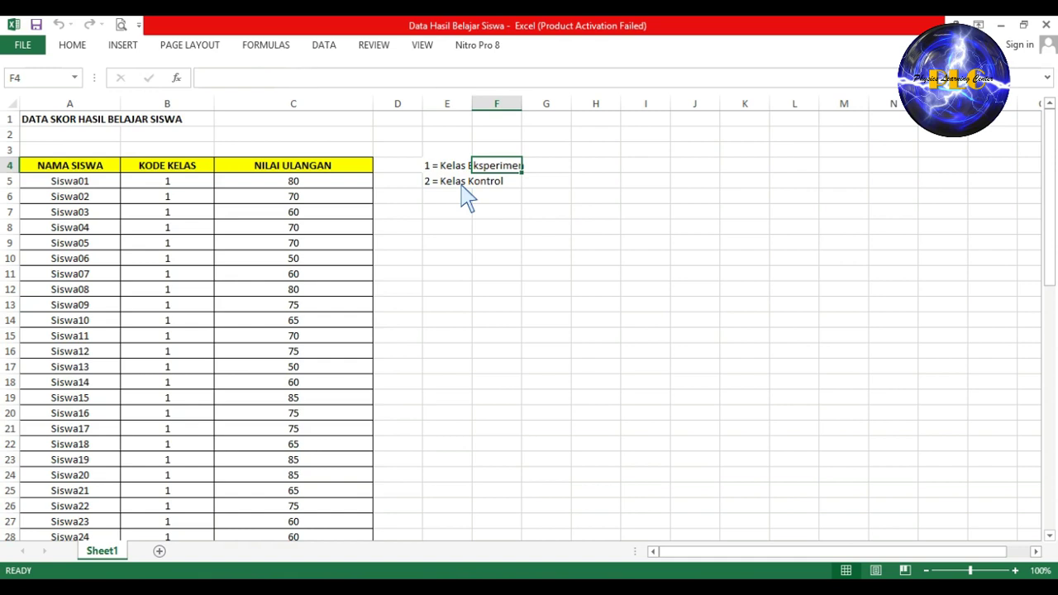
click(436, 185)
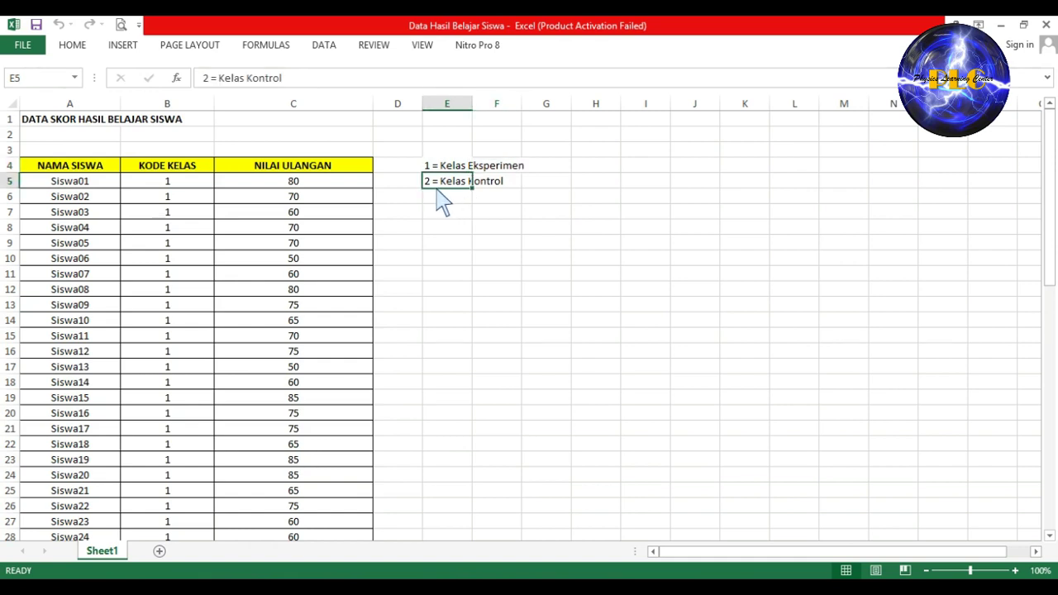
click(502, 187)
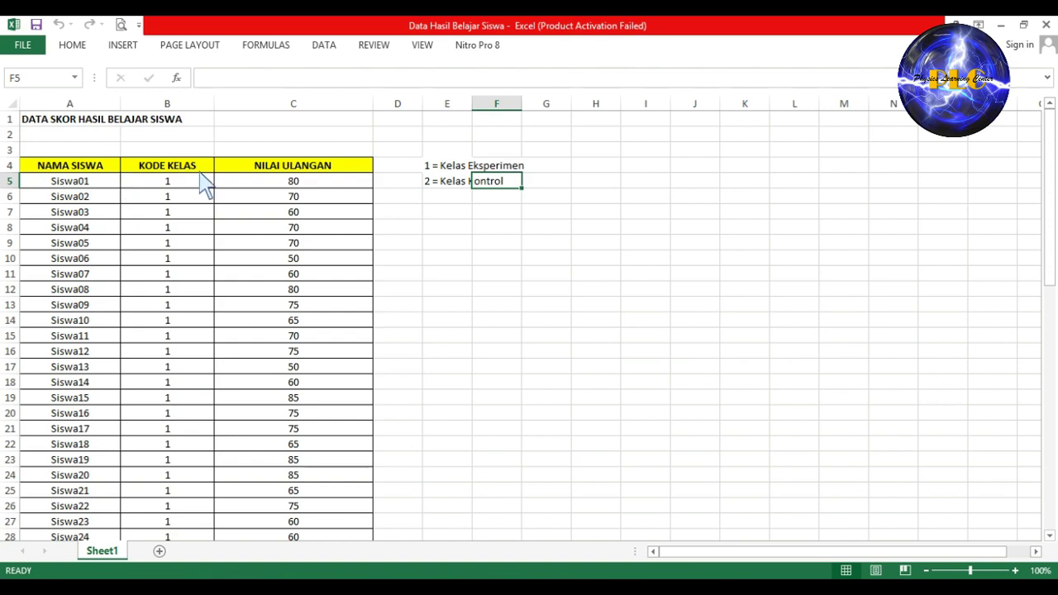
Review the student name column from Siswa01 through Siswa60.
click(116, 168)
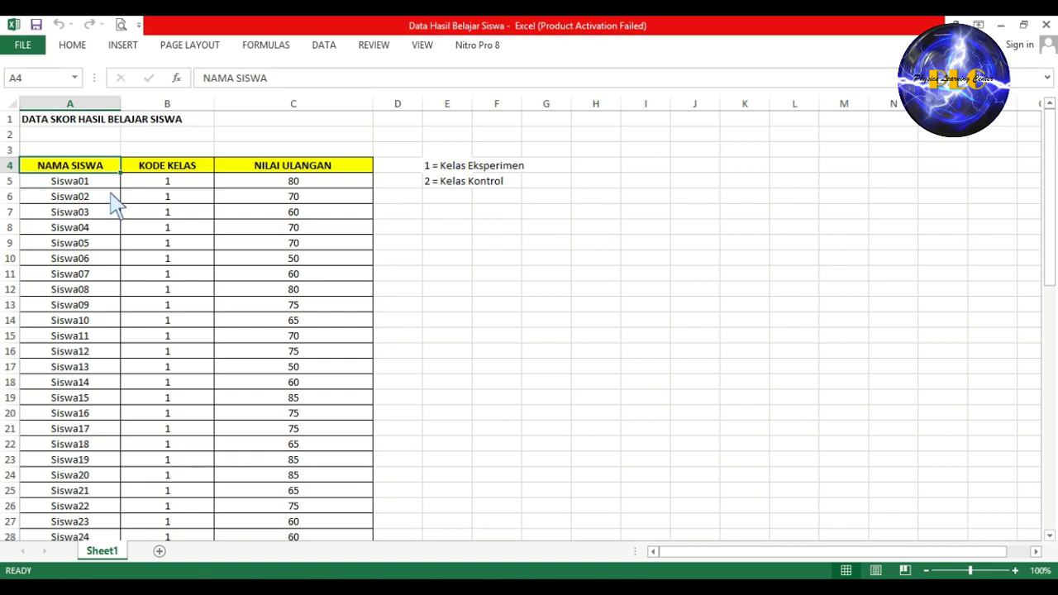
click(111, 187)
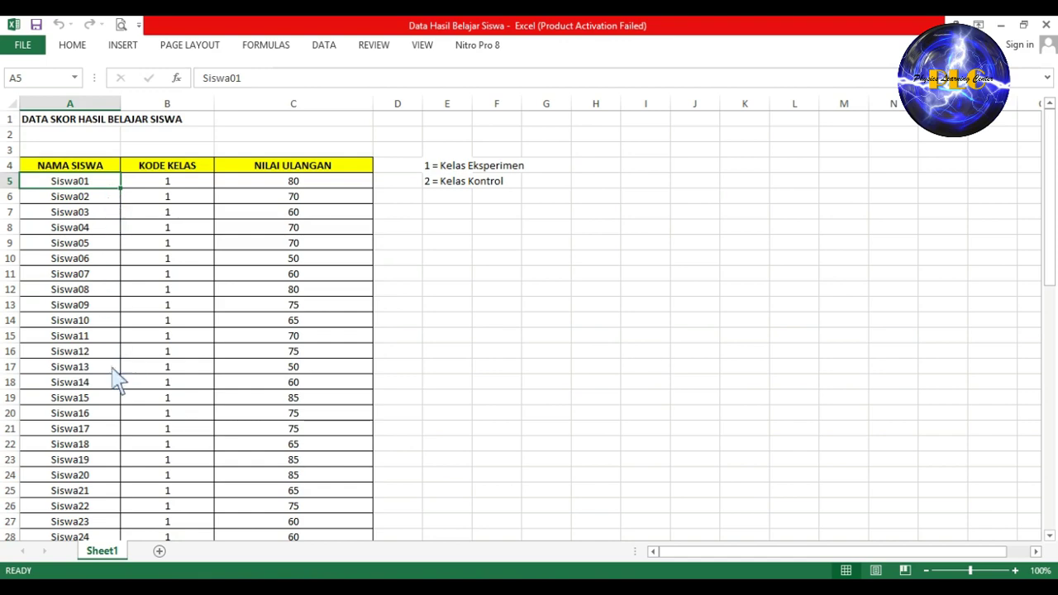
scroll(114, 392, down, 1)
scroll(114, 392, down, 8)
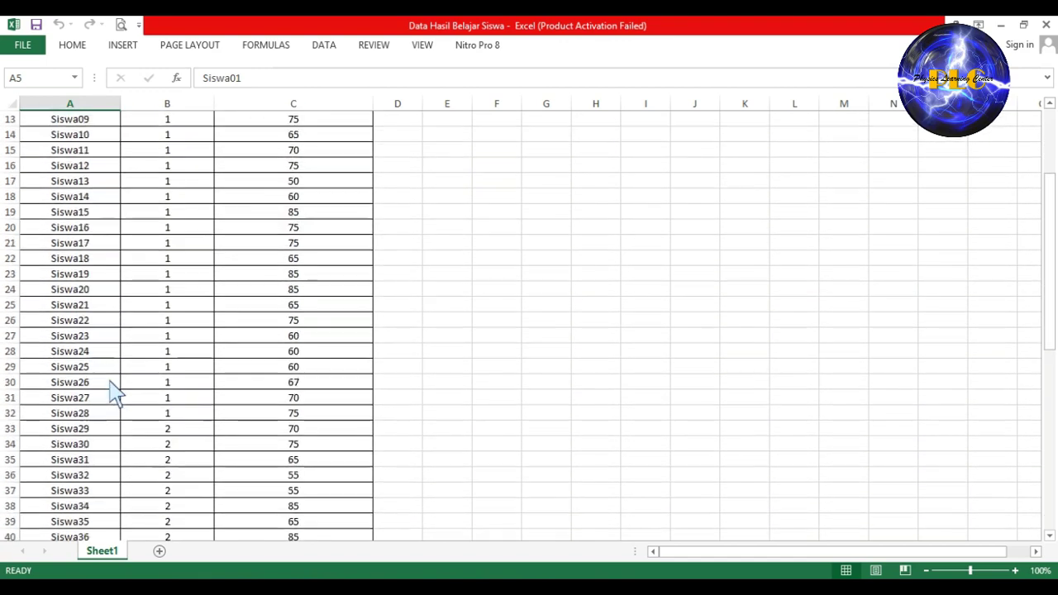
scroll(111, 389, down, 4)
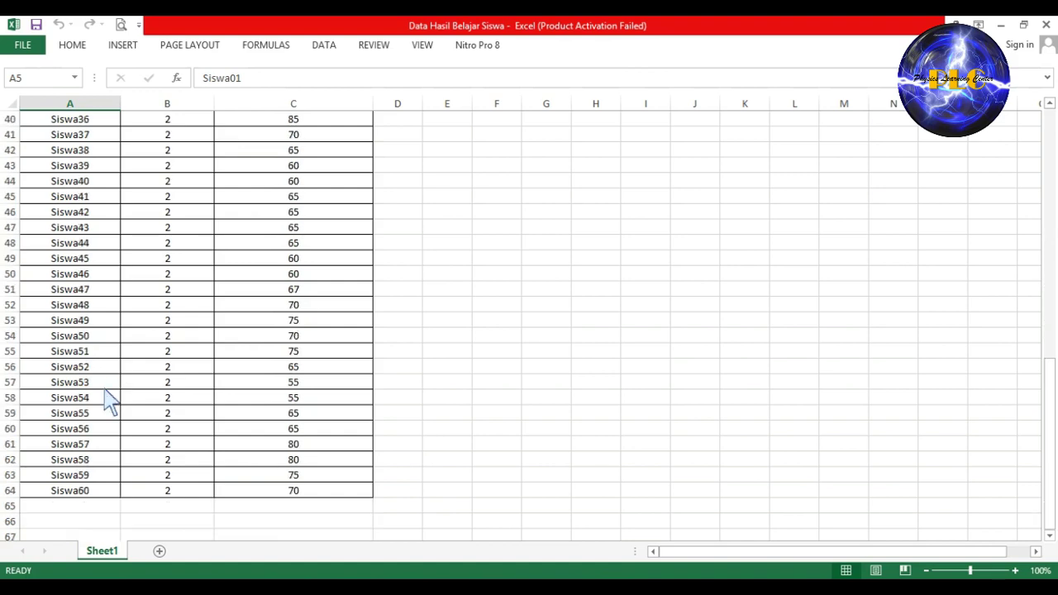
click(98, 494)
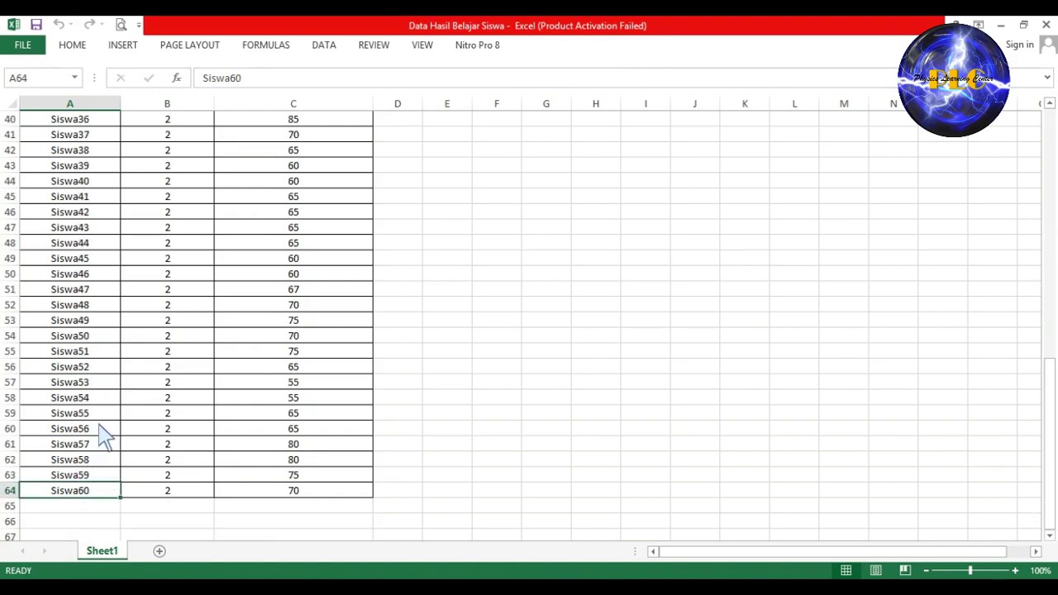
scroll(101, 434, up, 3)
scroll(99, 431, up, 10)
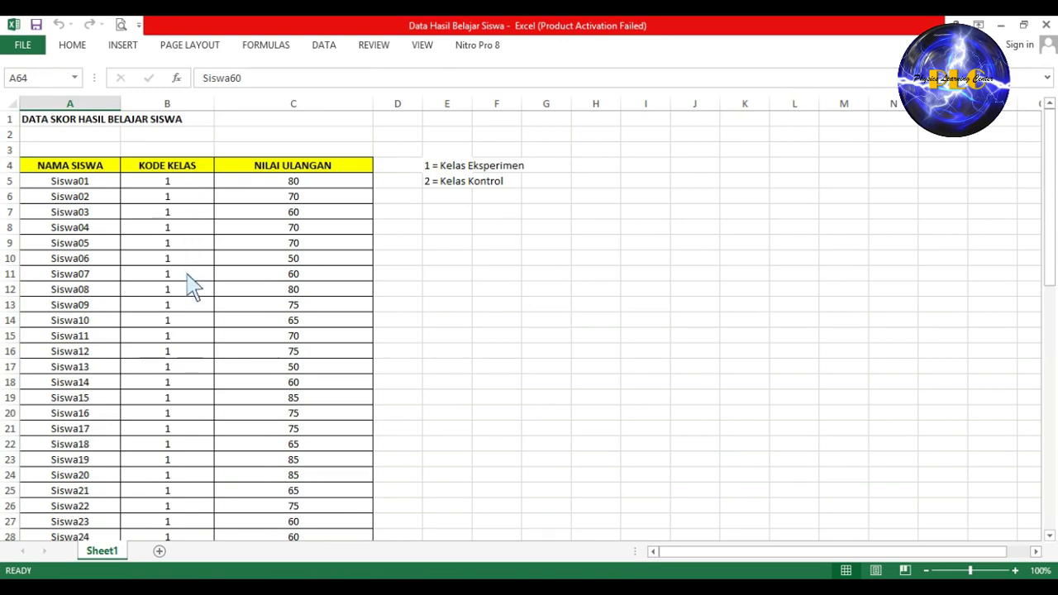
Examine the KODE KELAS column to see where the class code changes from 1 to 2.
scroll(190, 289, down, 3)
scroll(187, 290, down, 2)
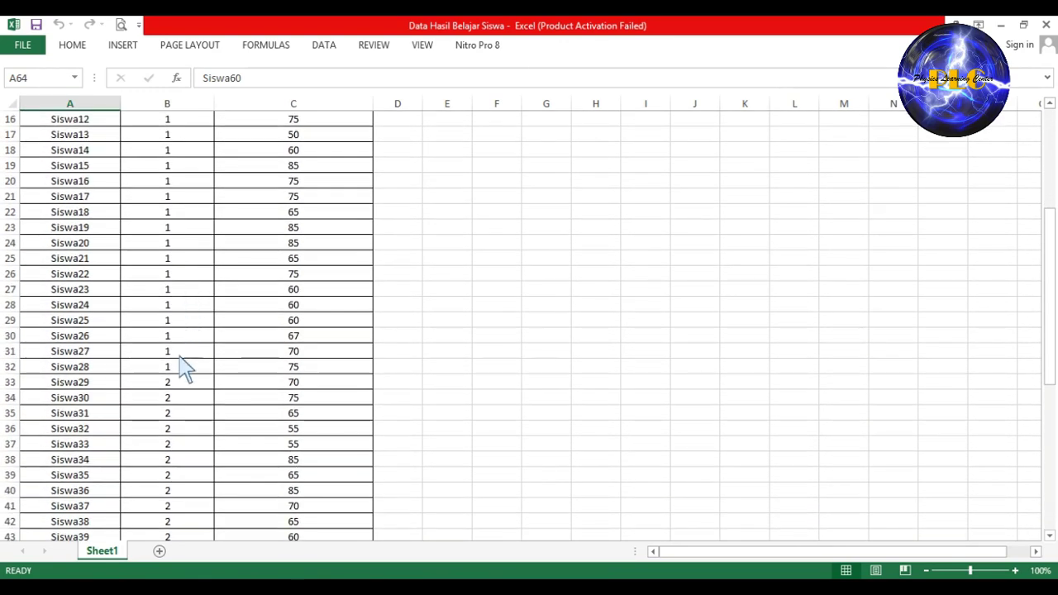
drag(83, 372, 167, 372)
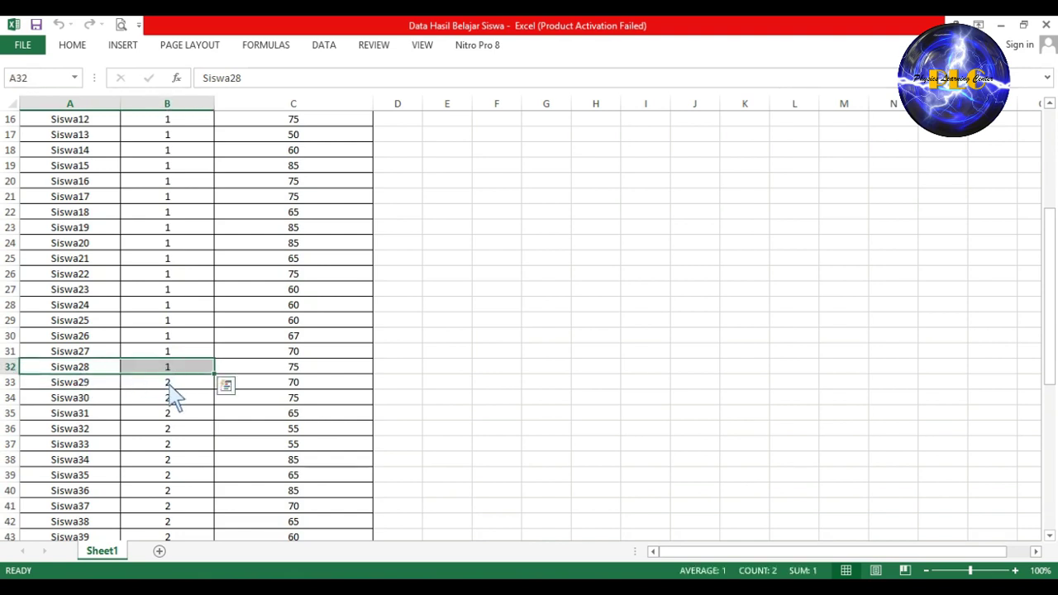
click(171, 386)
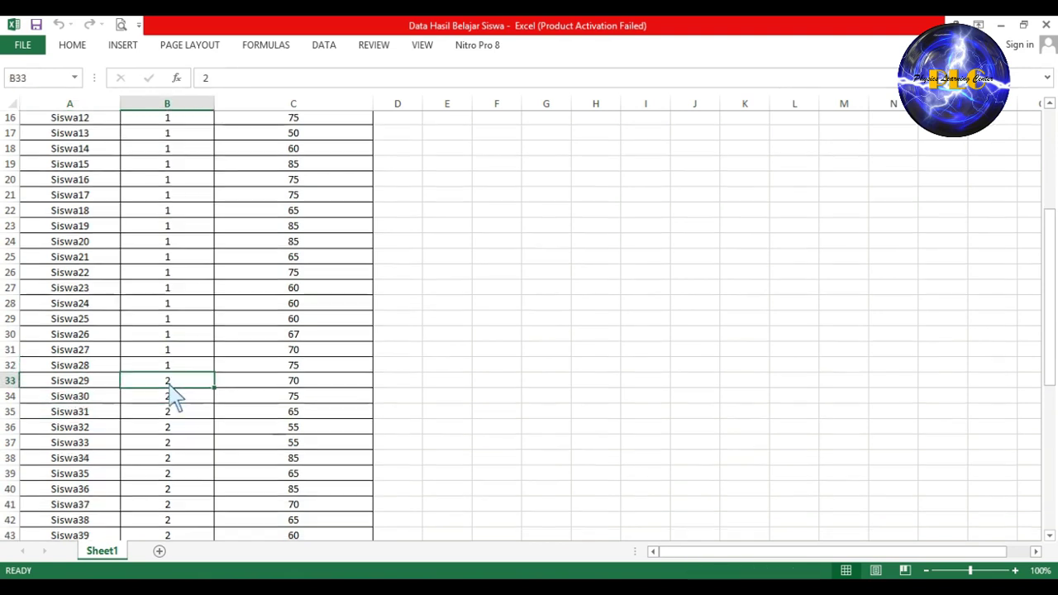
scroll(173, 397, down, 6)
scroll(174, 396, down, 3)
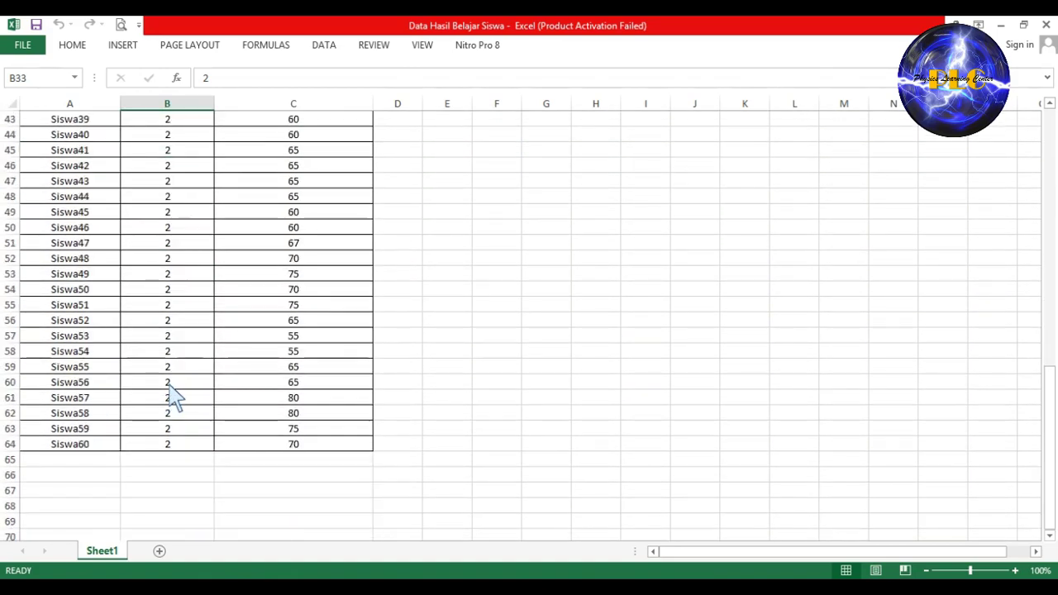
scroll(174, 397, up, 3)
scroll(175, 397, up, 7)
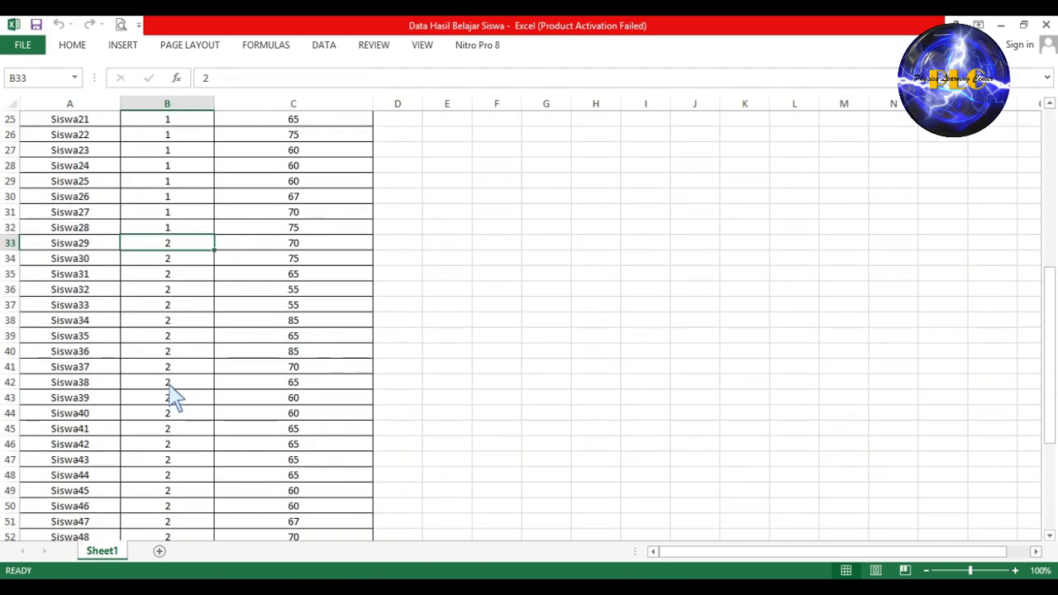
scroll(174, 397, up, 4)
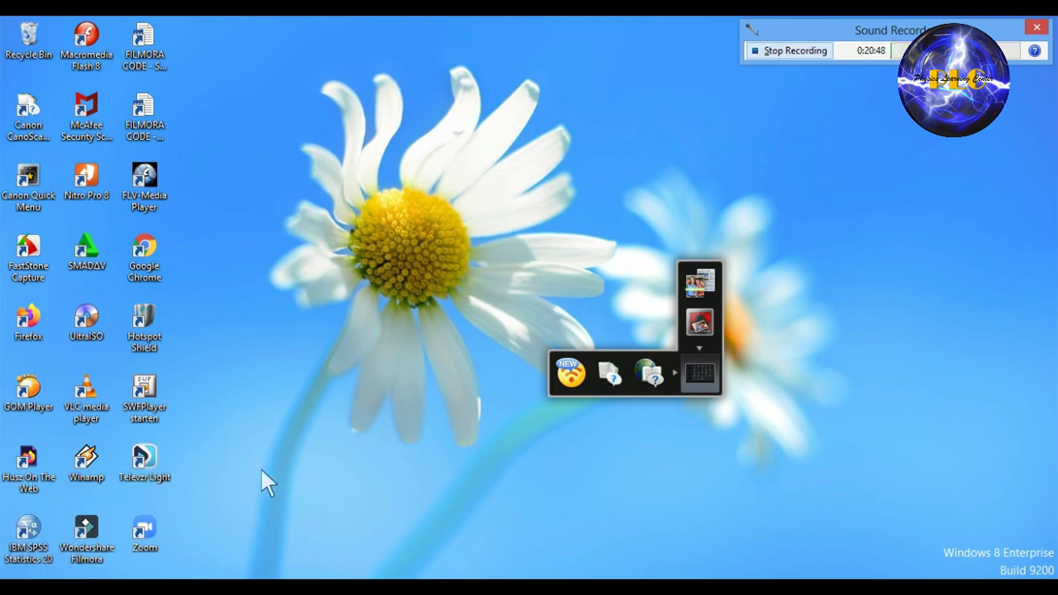
Launch IBM SPSS Statistics 20 and dismiss its startup dialog to work in an empty dataset.
double_click(45, 538)
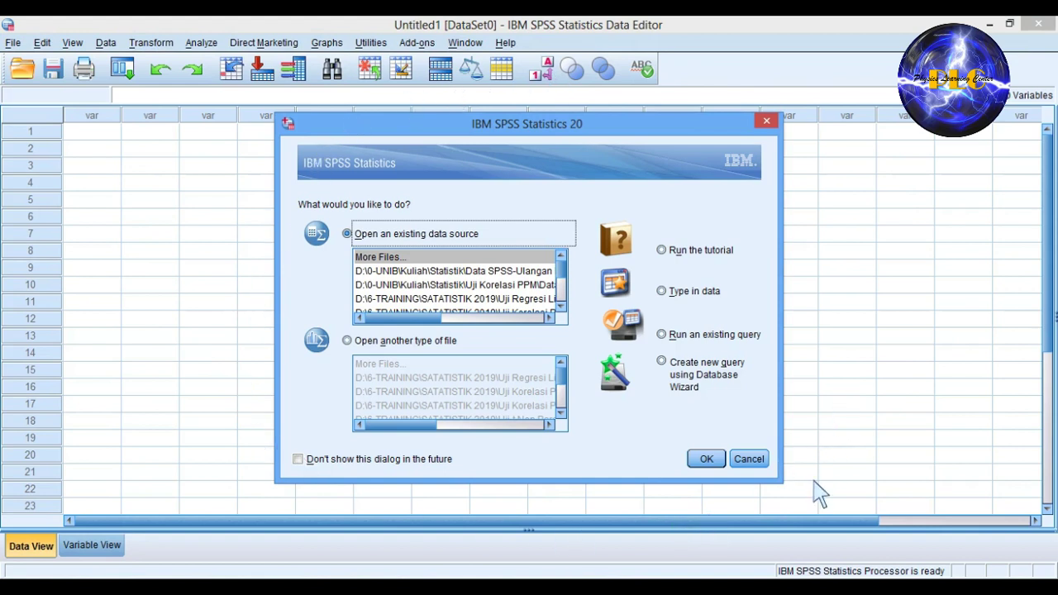
click(749, 459)
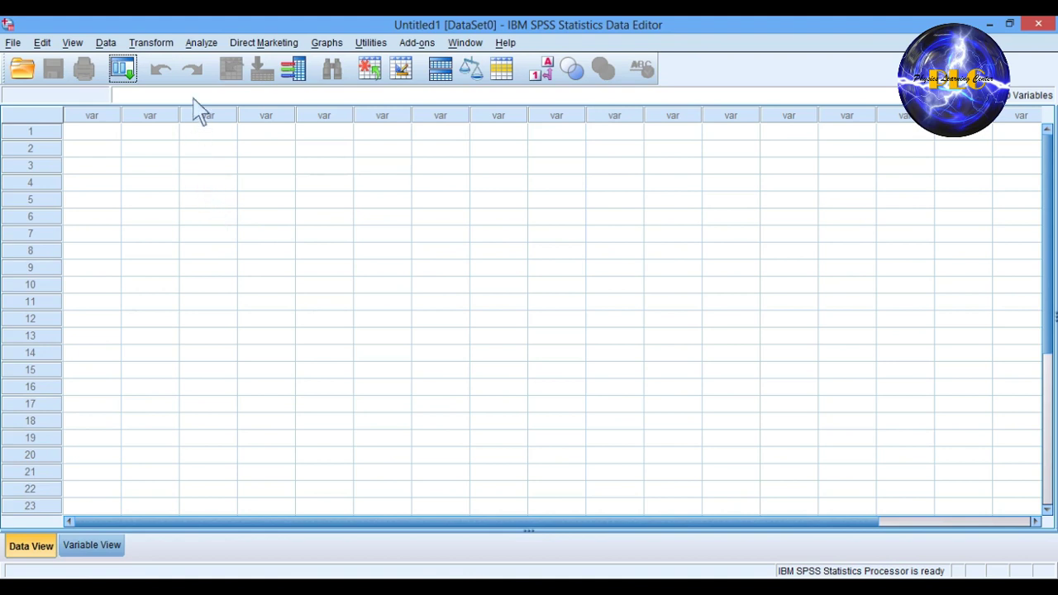
click(204, 43)
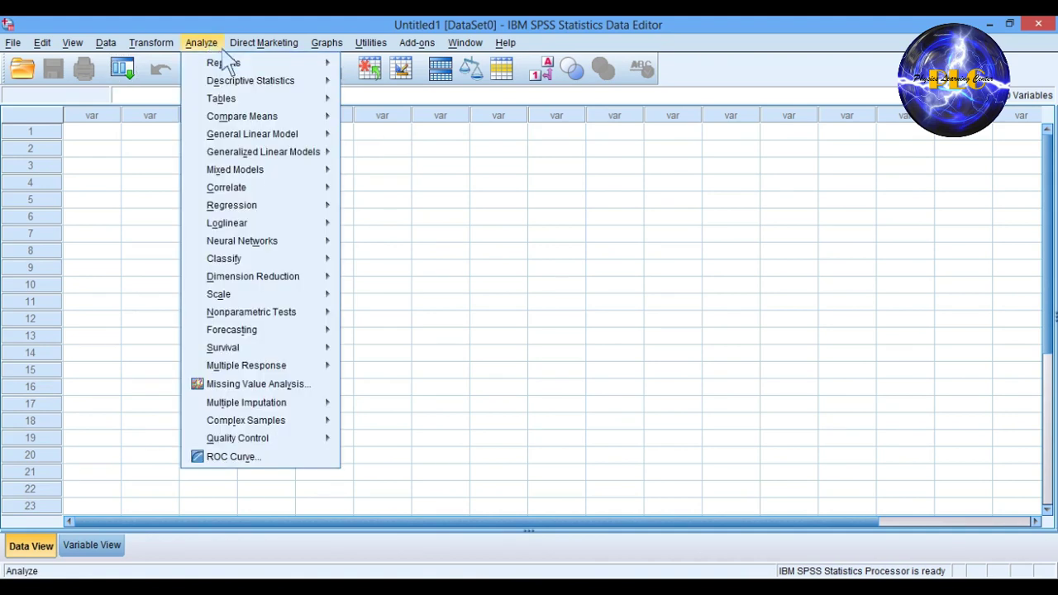
mouse_move(240, 134)
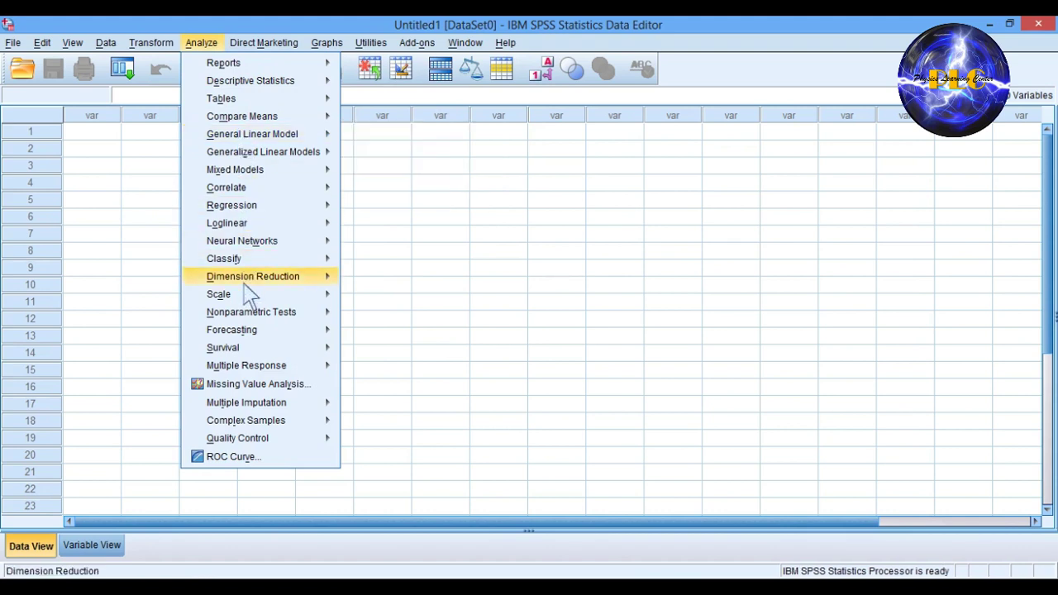
mouse_move(259, 445)
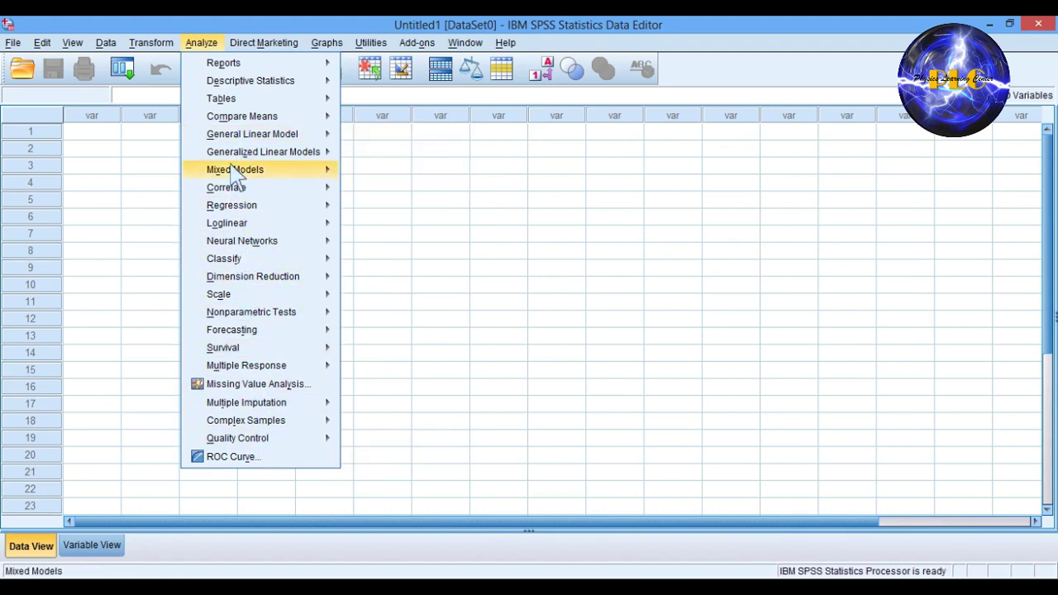
mouse_move(233, 70)
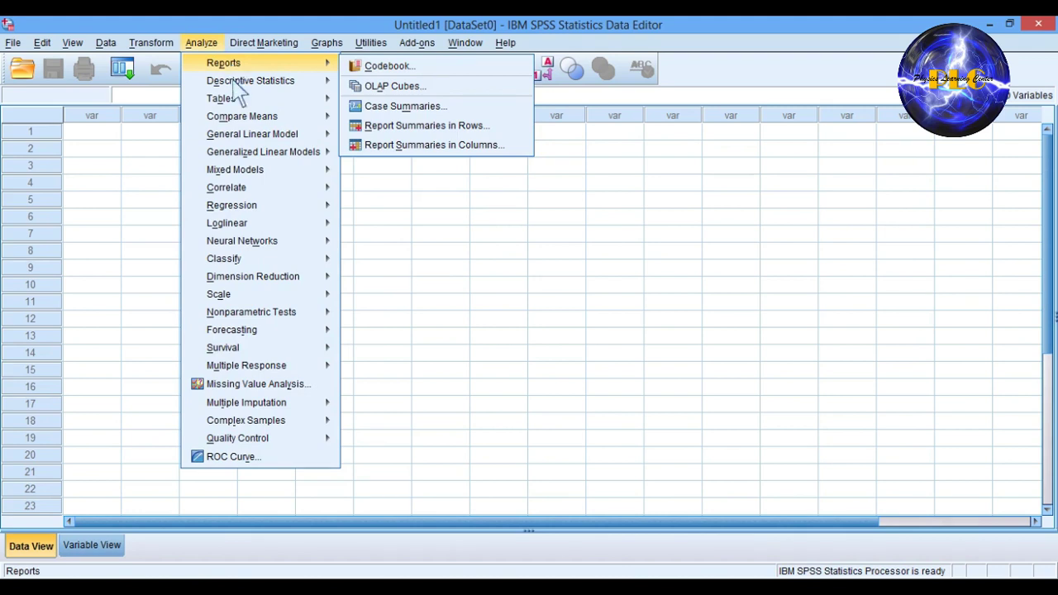
click(414, 426)
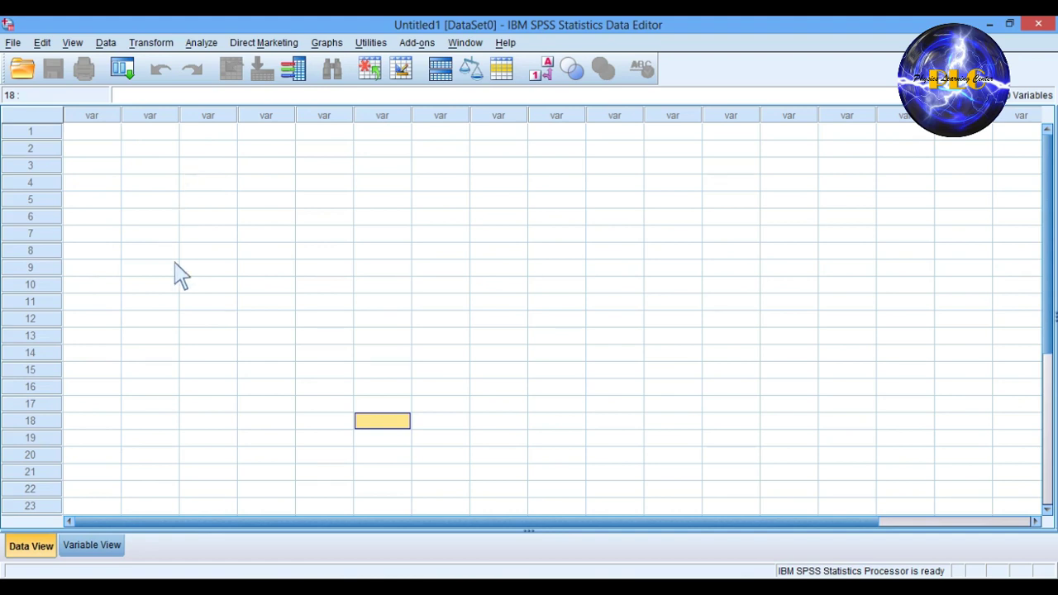
Switch the data editor to the variable definitions grid (Variable View).
click(92, 546)
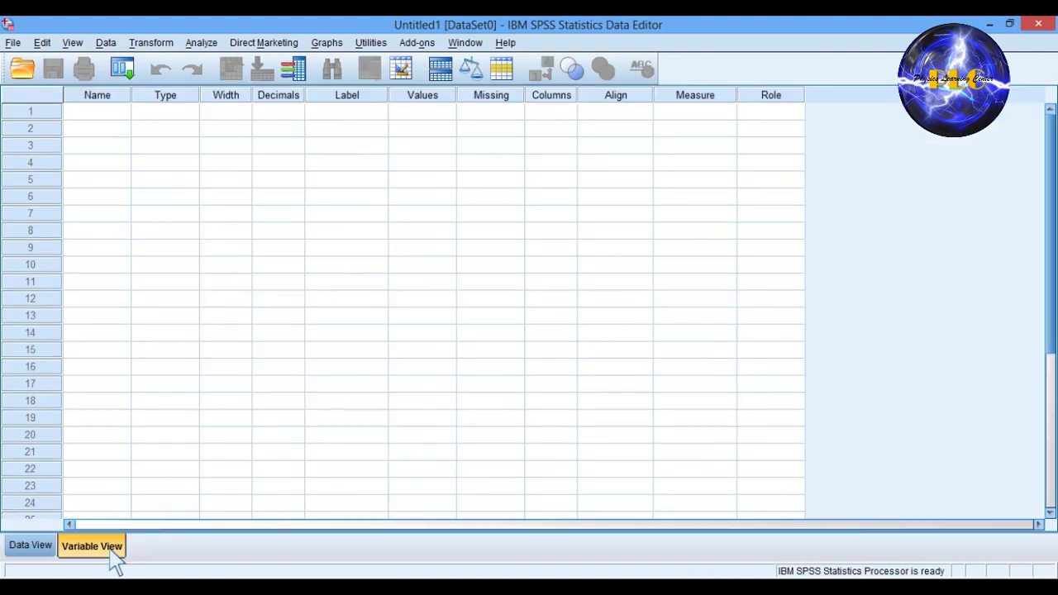
click(39, 549)
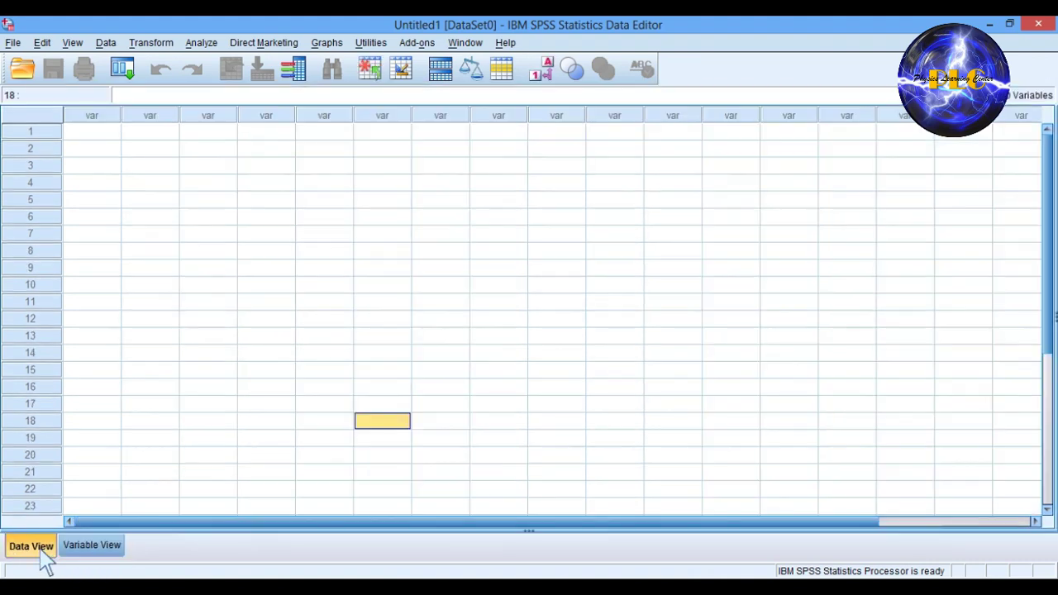
click(93, 547)
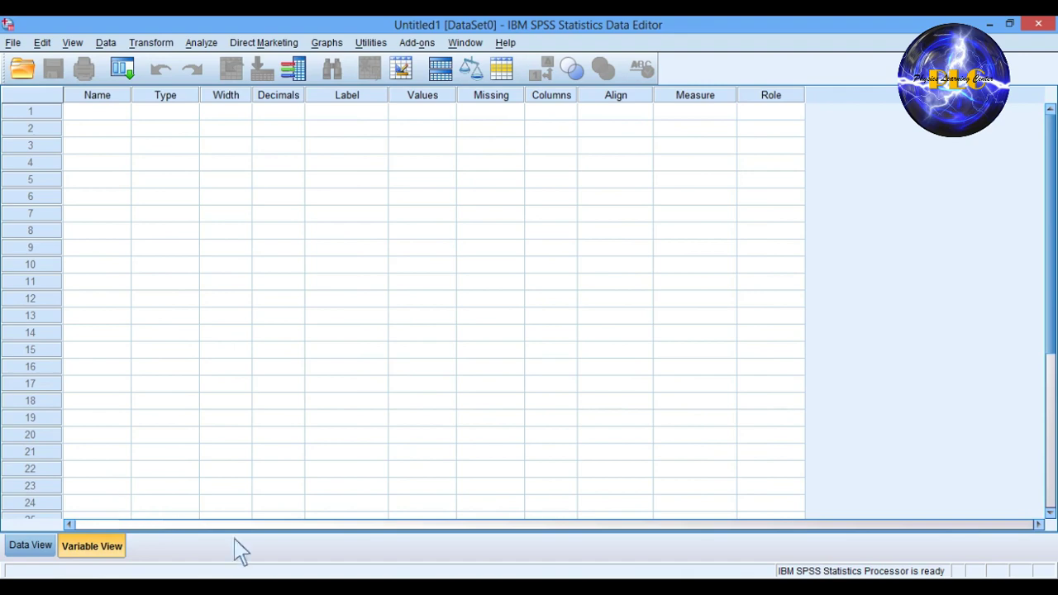
Switch to the Data Hasil Belajar Siswa workbook in Excel and rename the score column header in C4 as SKOR HASIL BELAJAR.
mouse_move(419, 587)
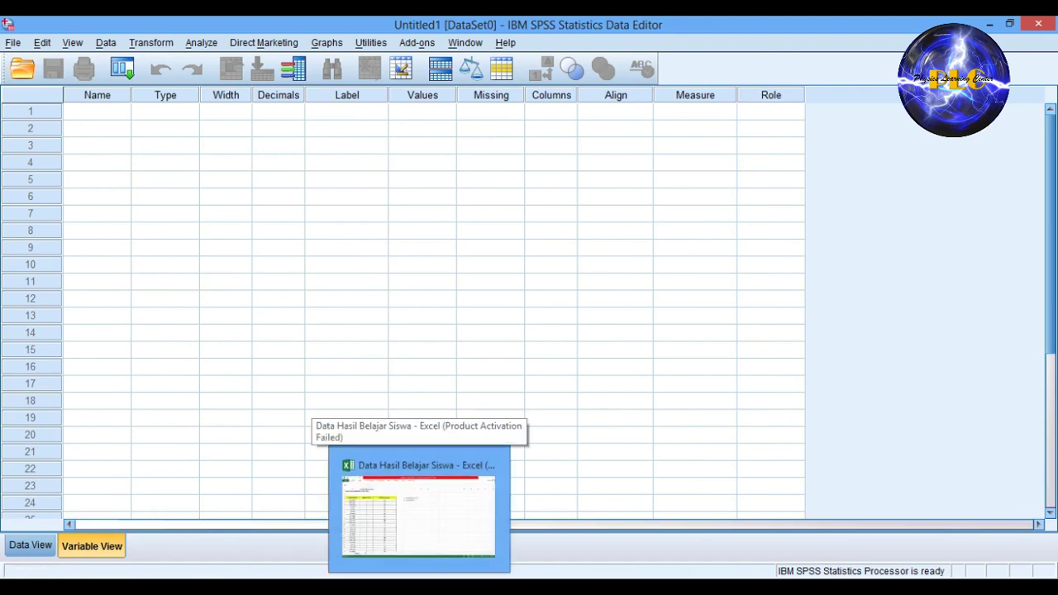
click(433, 552)
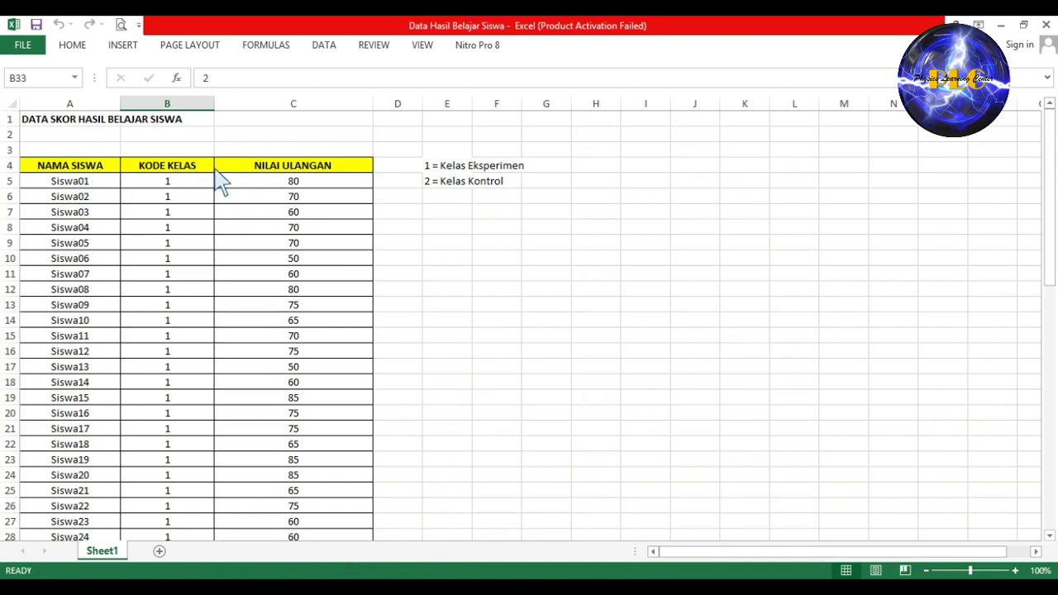
click(284, 170)
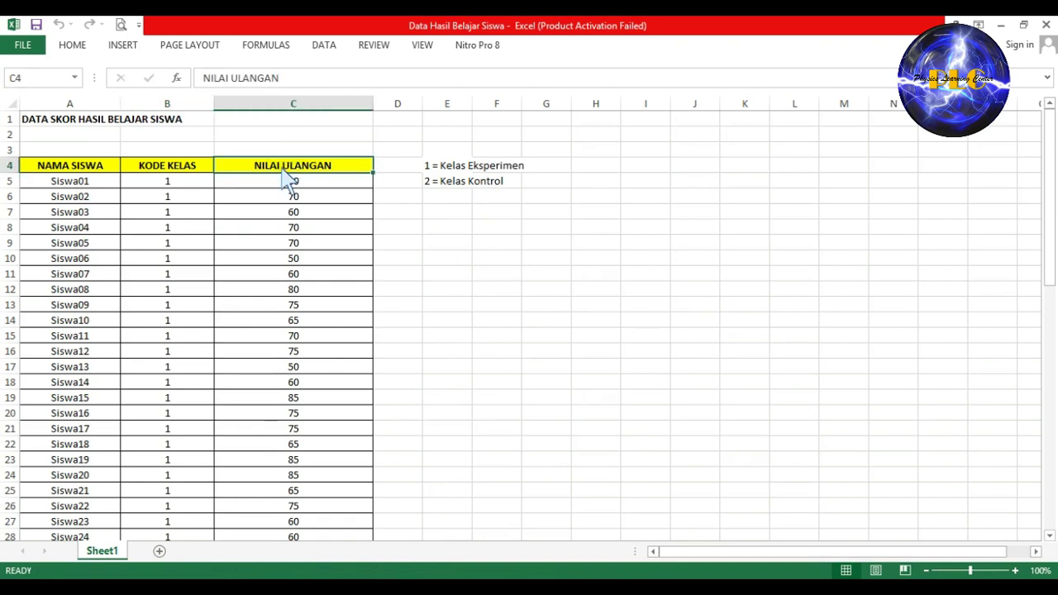
text(s)
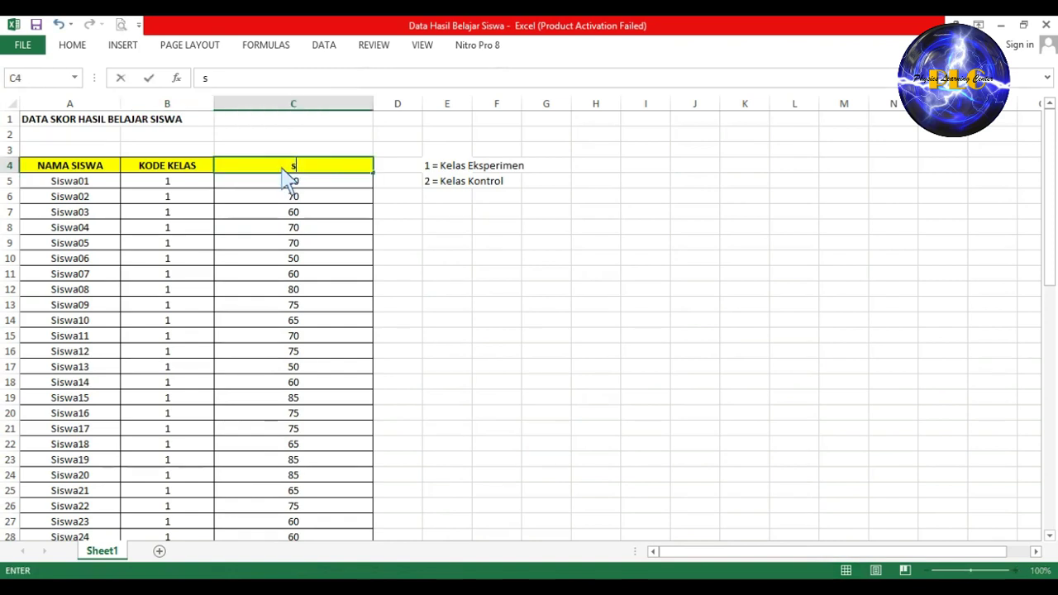
key(BackSpace)
text(SKOR HASIL B)
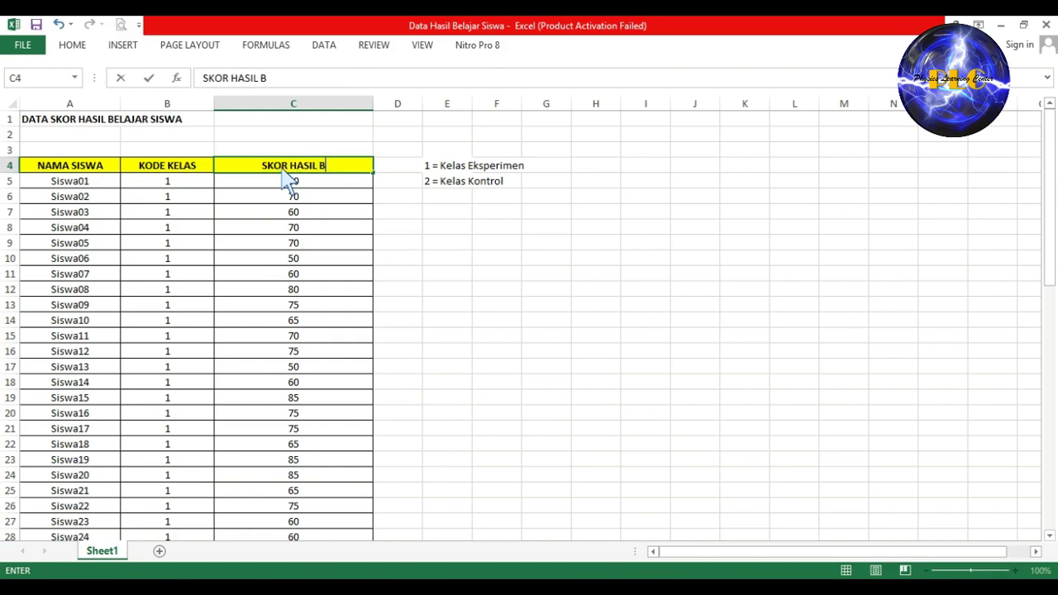
text(ELAJAR)
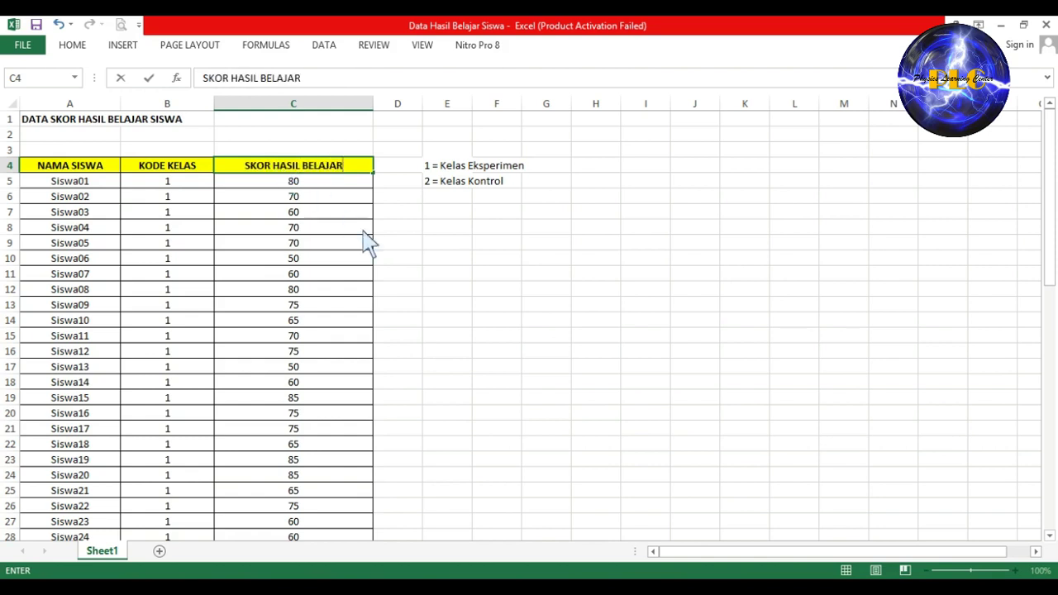
click(469, 260)
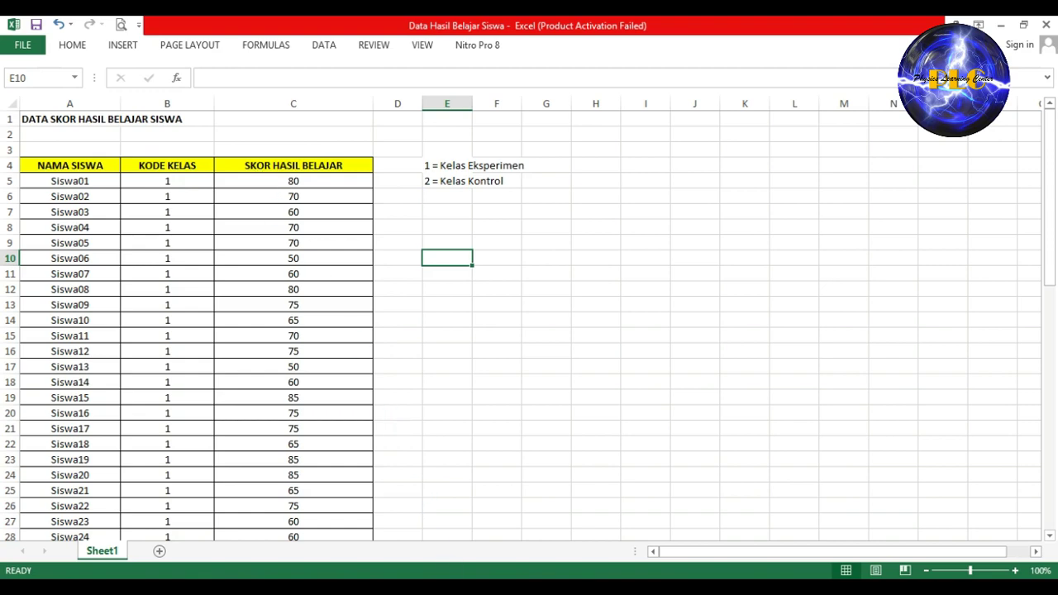
Switch to the untitled dataset in SPSS and name the first variable Nama_Siswa in Variable View.
click(612, 588)
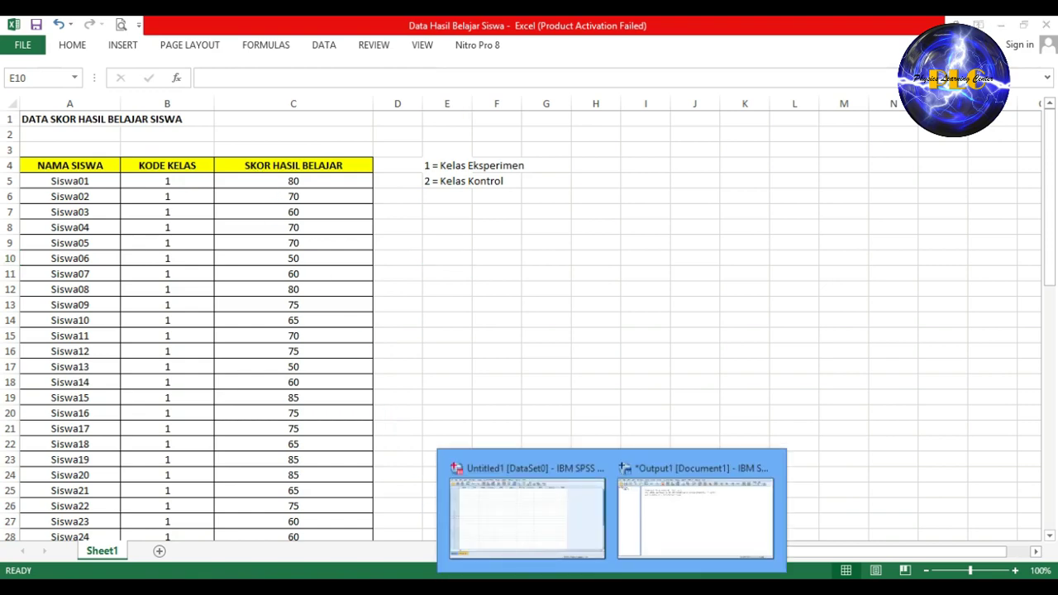
click(558, 539)
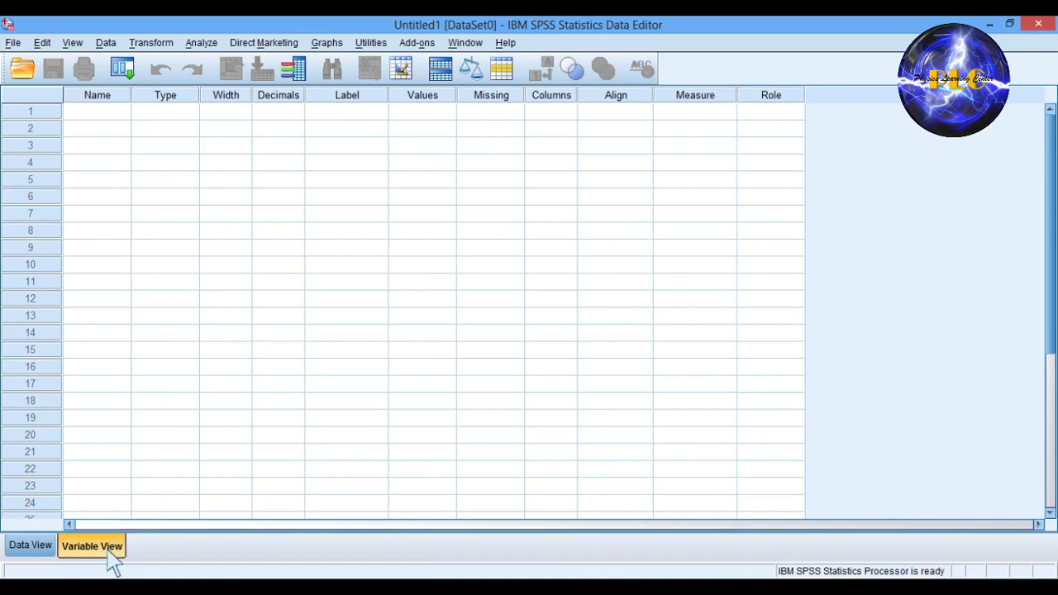
click(48, 548)
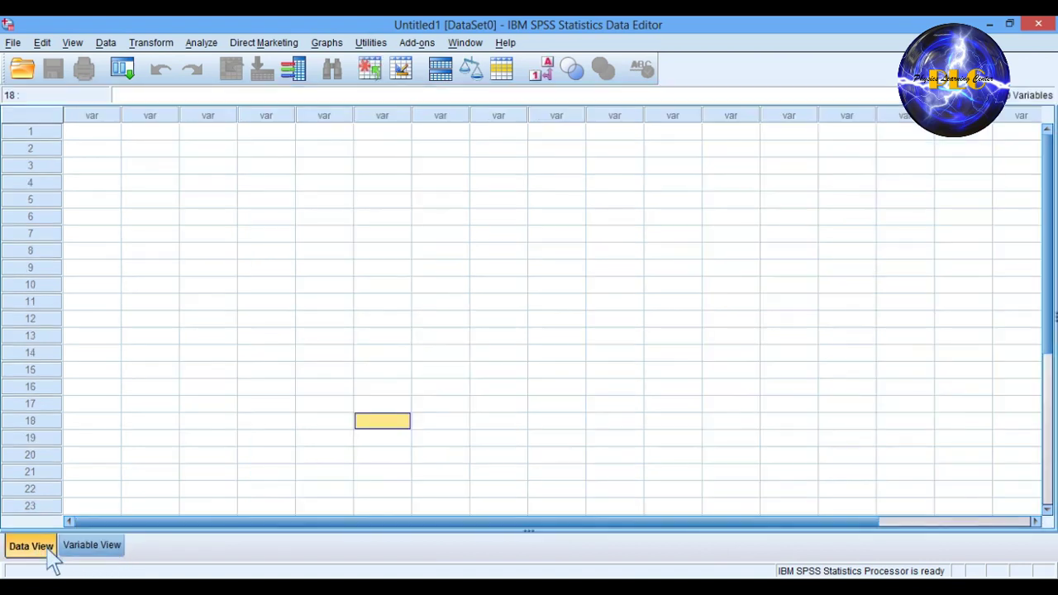
click(99, 556)
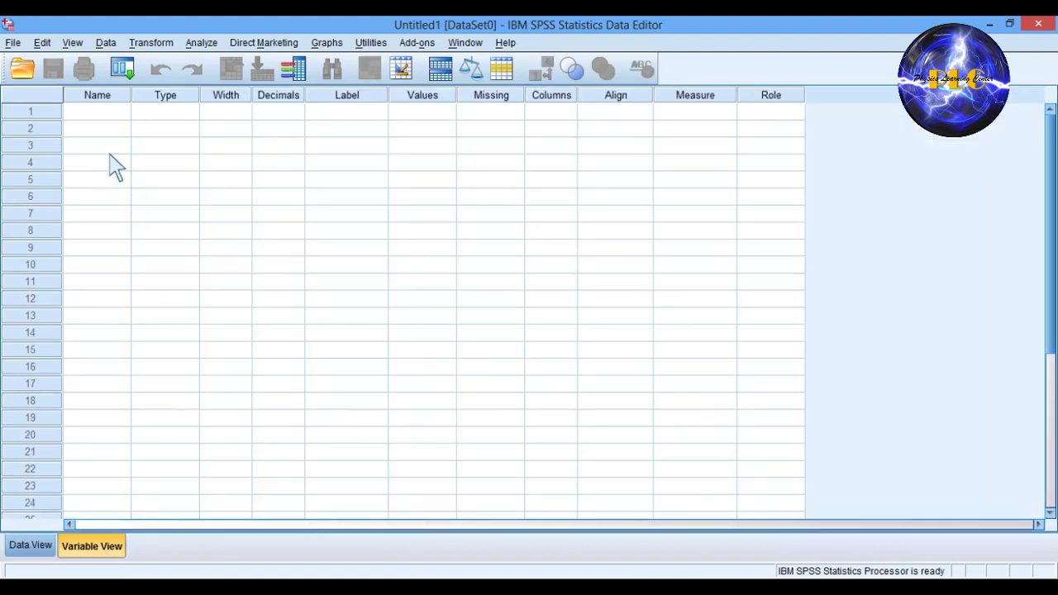
click(98, 117)
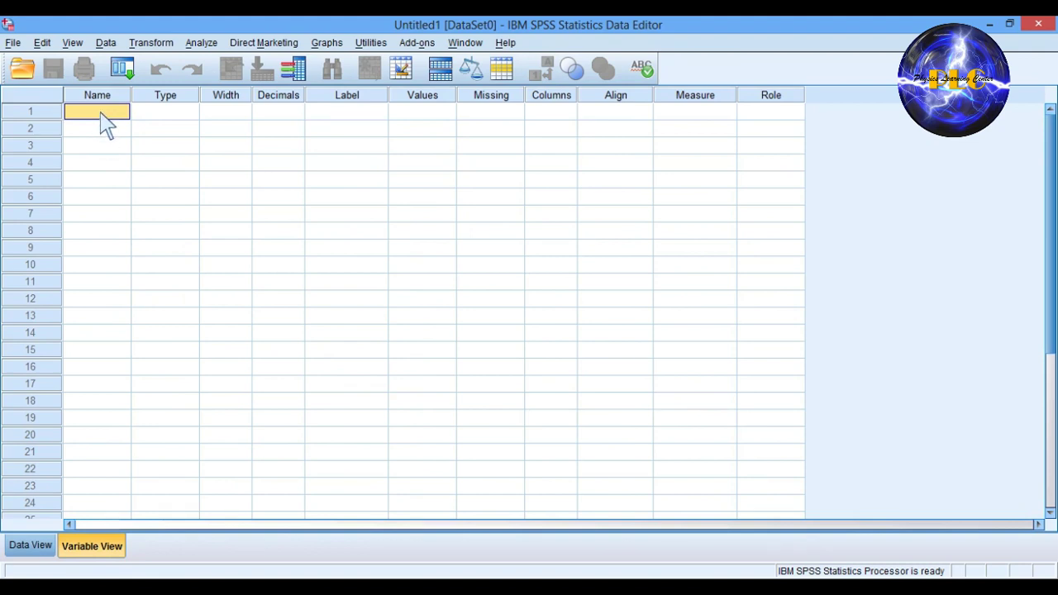
text(Nama_Siswa)
Set the Nama_Siswa variable's type to String and its label to "Nama-nama siswa".
click(177, 116)
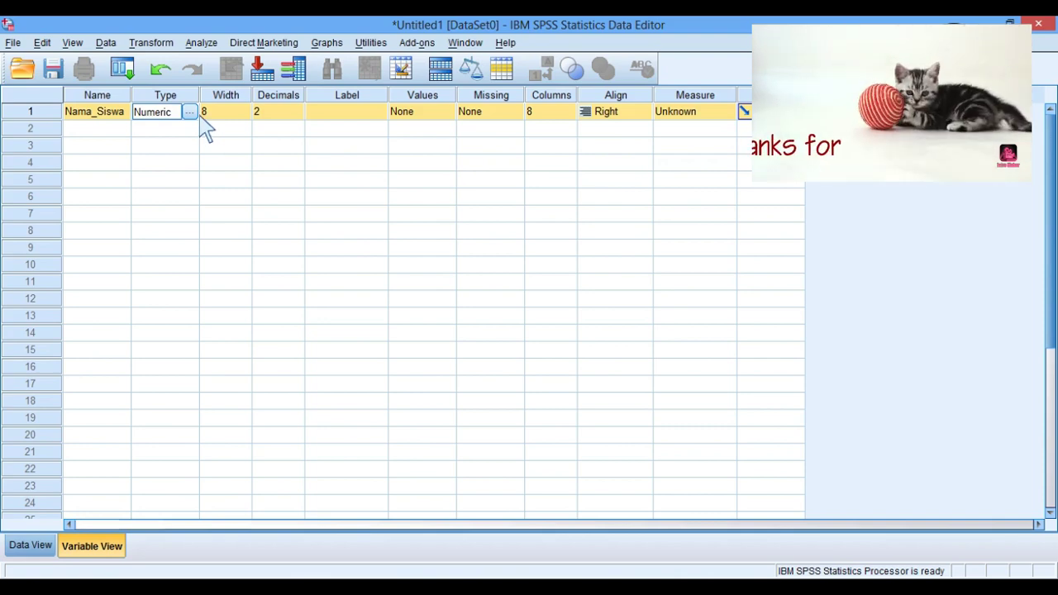
click(195, 113)
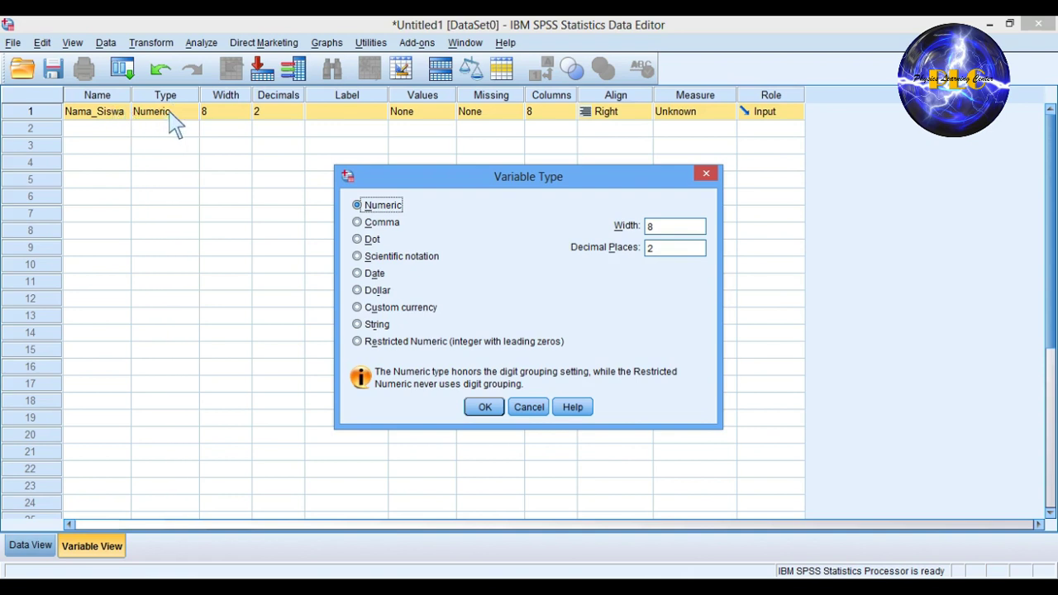
click(359, 325)
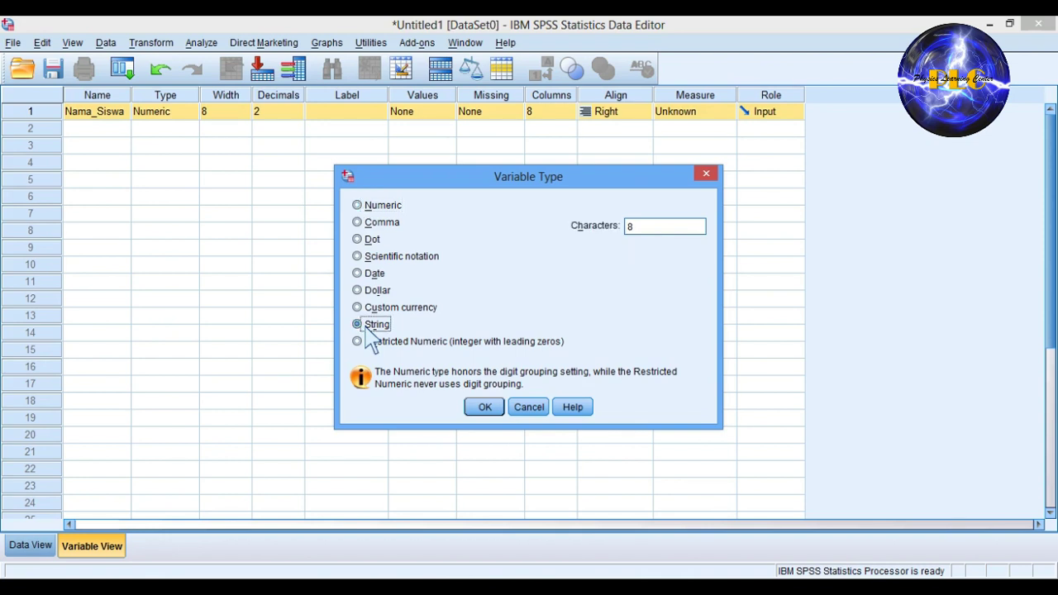
click(488, 408)
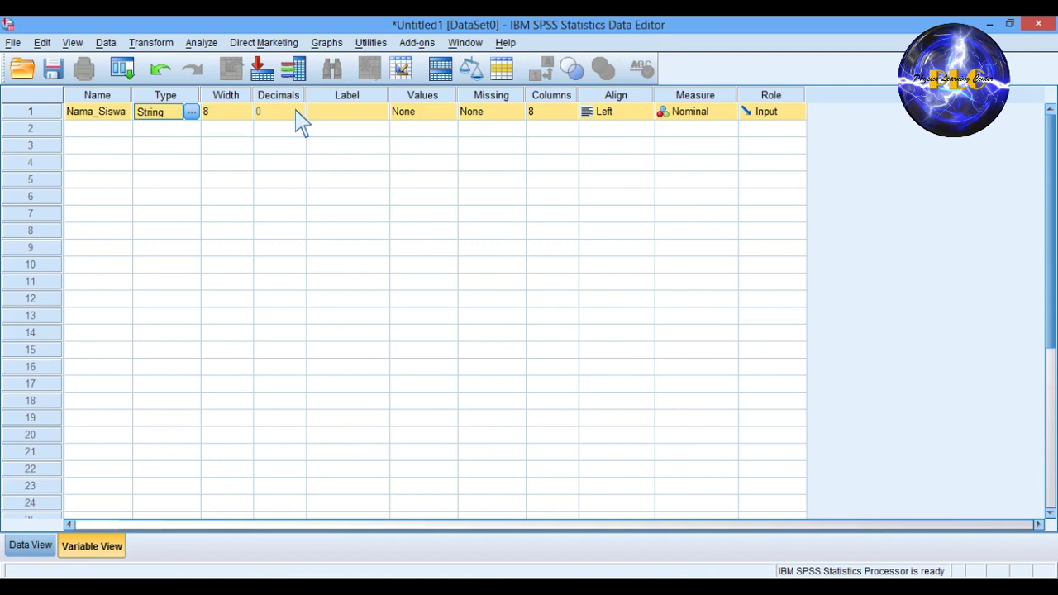
click(356, 122)
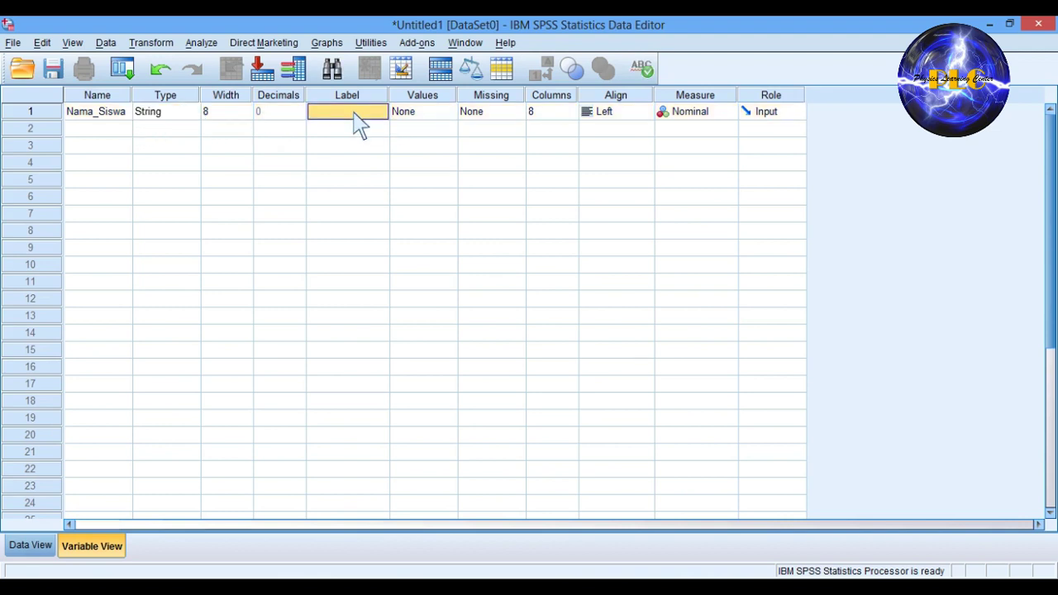
text(Nama-nama)
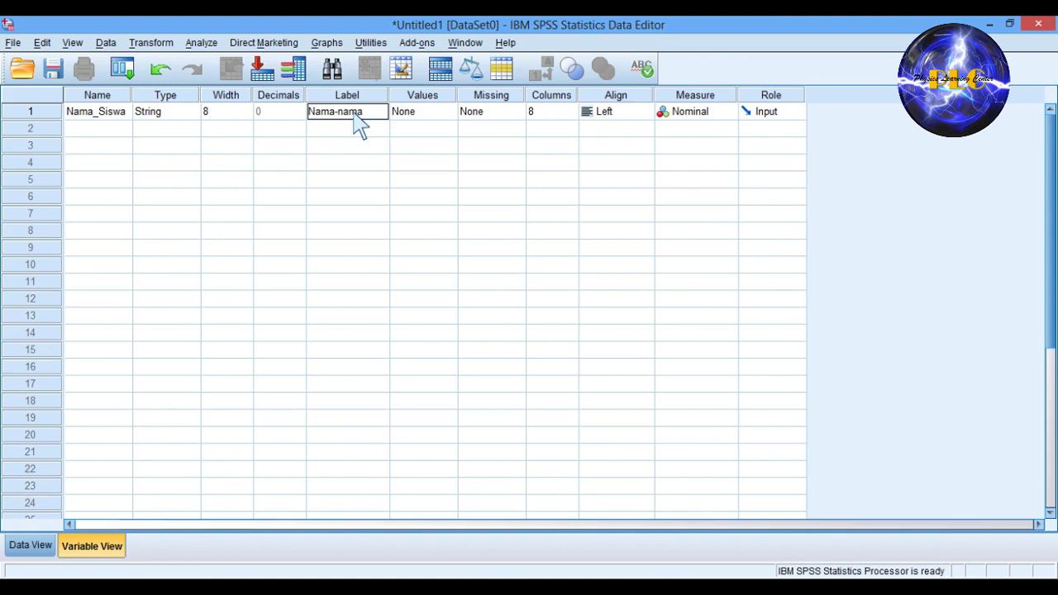
text( siswa)
Add a second variable Kode_Kelas with 0 decimals and the label "Kode Kelas Siswa".
click(107, 130)
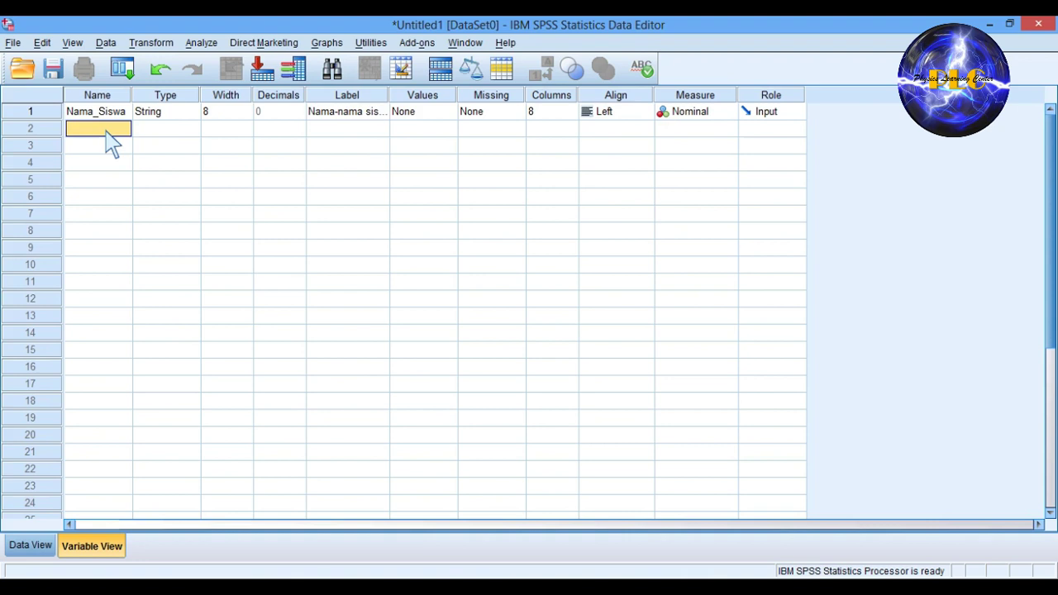
text(Kode_Kelas)
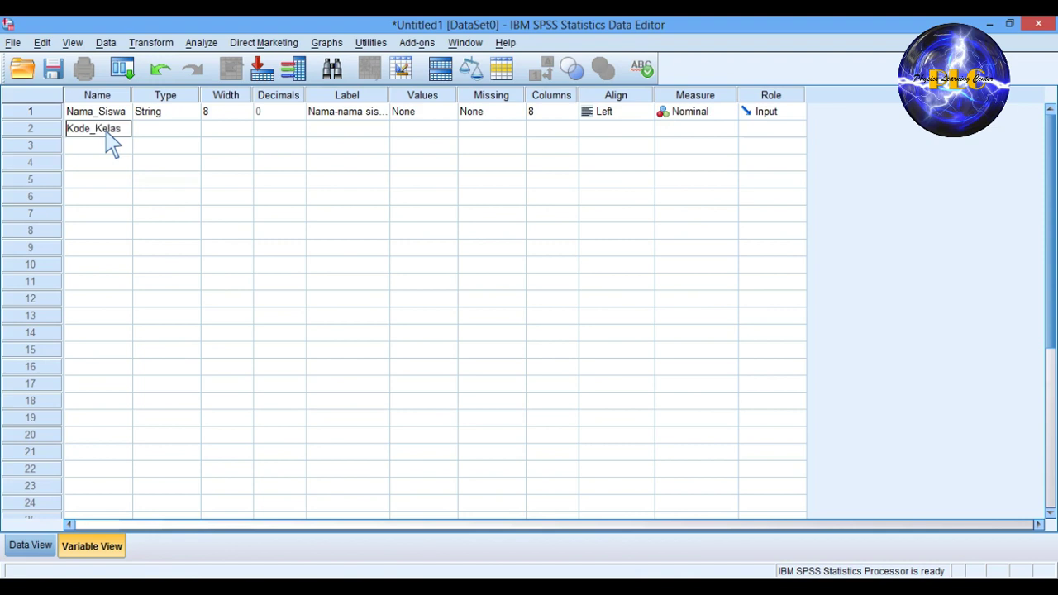
click(163, 131)
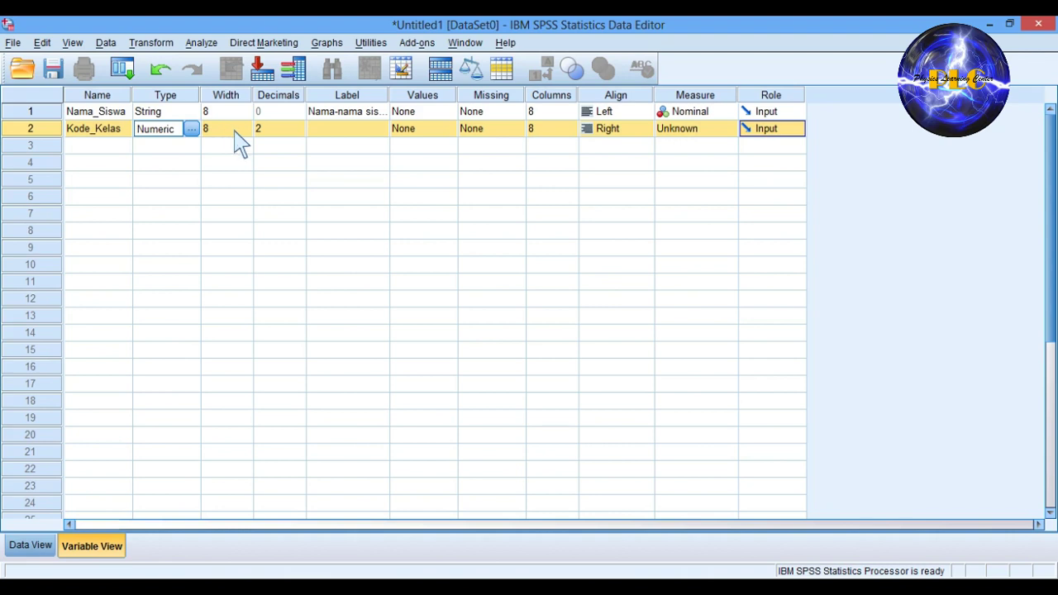
click(298, 132)
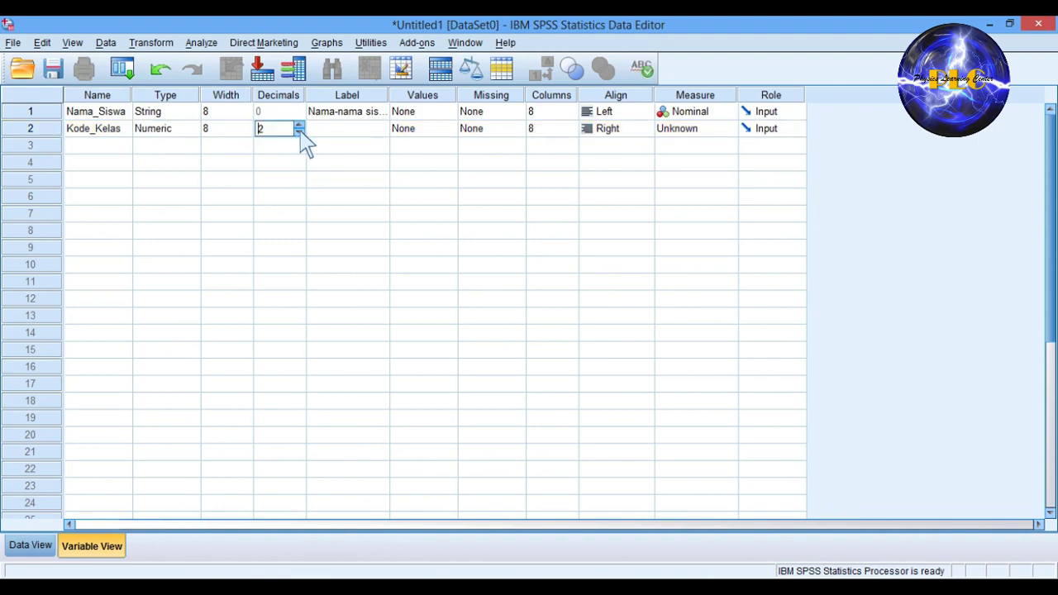
text(0)
click(344, 130)
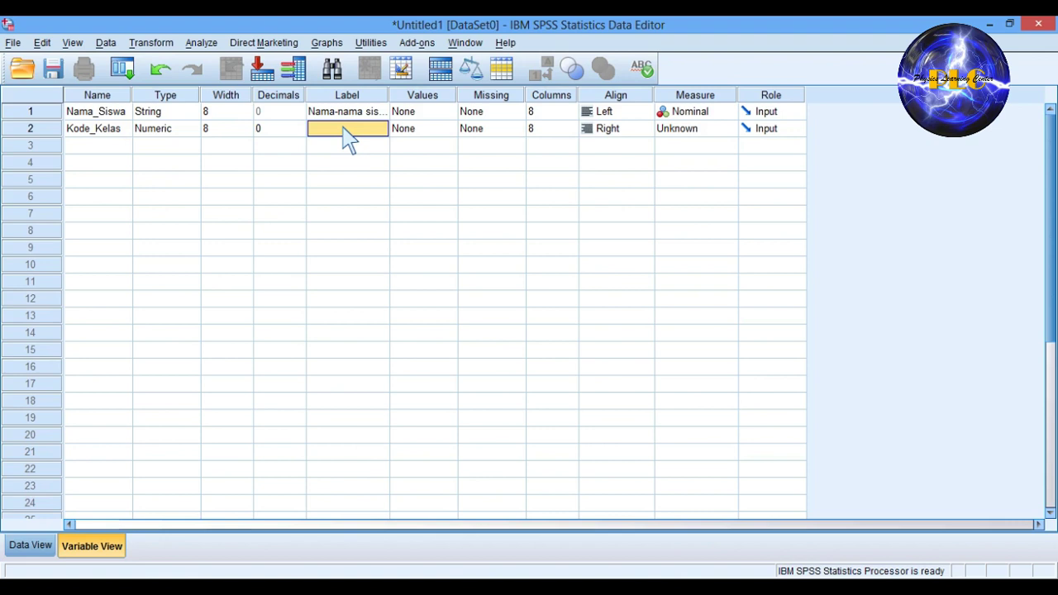
text(Kode Kelas Siswa)
Add a value label to Kode_Kelas that defines 1 as "Kelas Eksperimen".
click(441, 132)
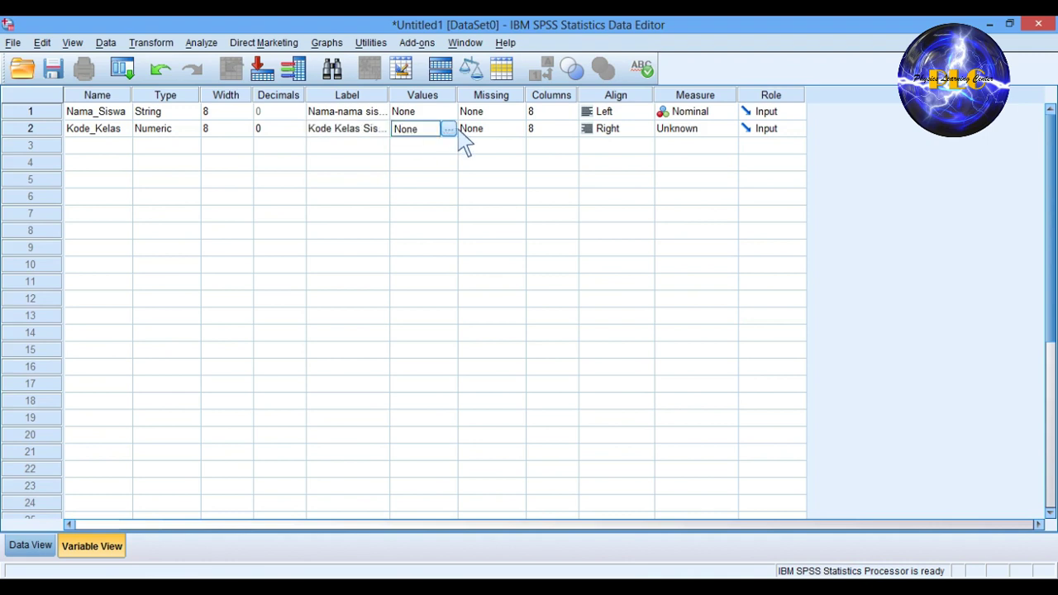
click(456, 130)
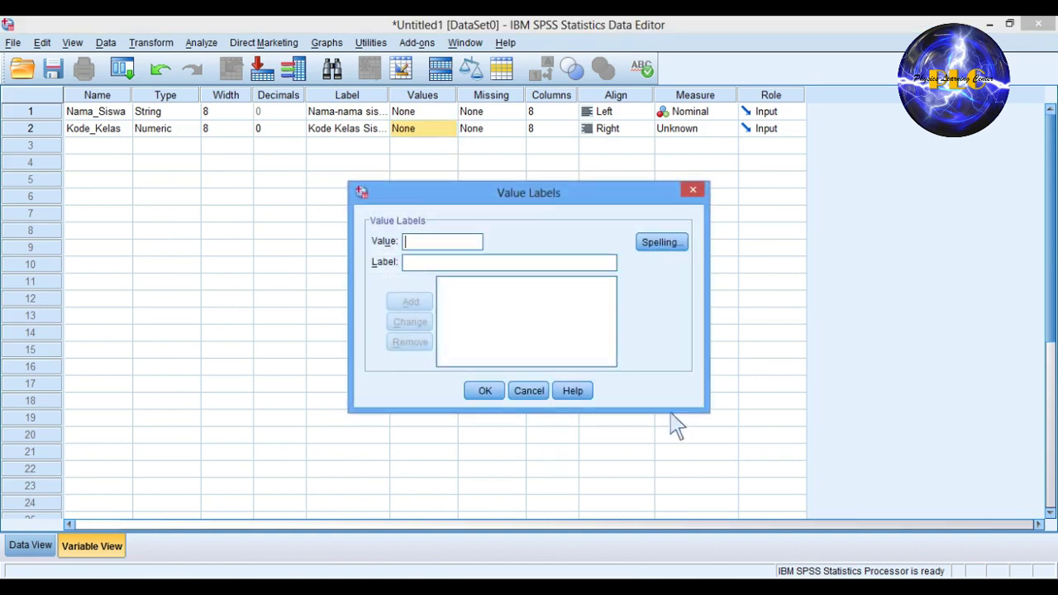
text(1)
click(449, 264)
text(K)
text(ela)
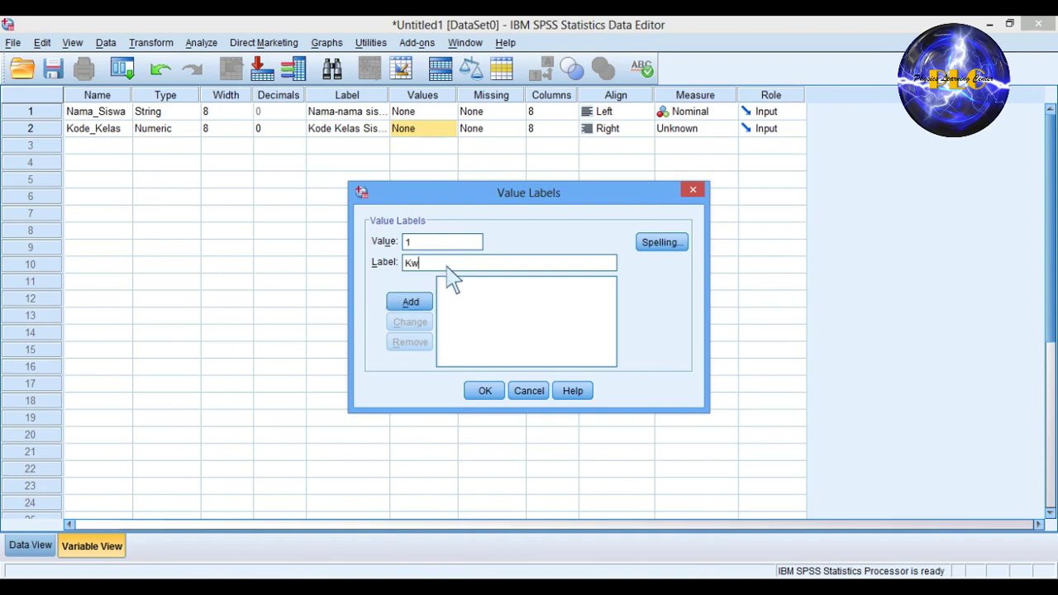
text(s Eksperimen)
click(413, 303)
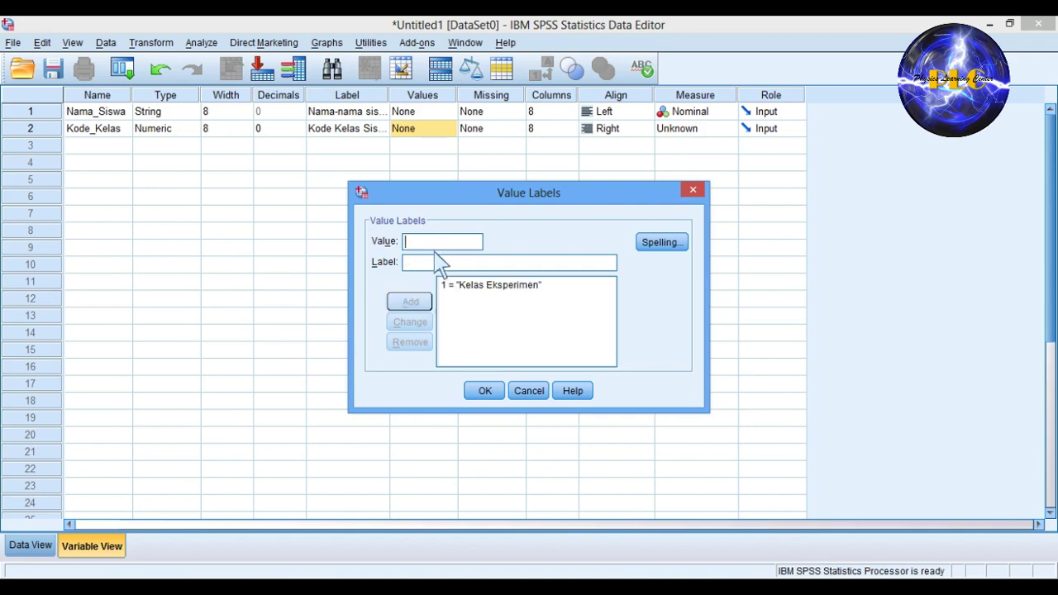
Add the value label 2 as "Kelas Kontrol" for Kode_Kelas, apply the value labels and recheck them.
text(2)
key(Tab)
text(Kelas)
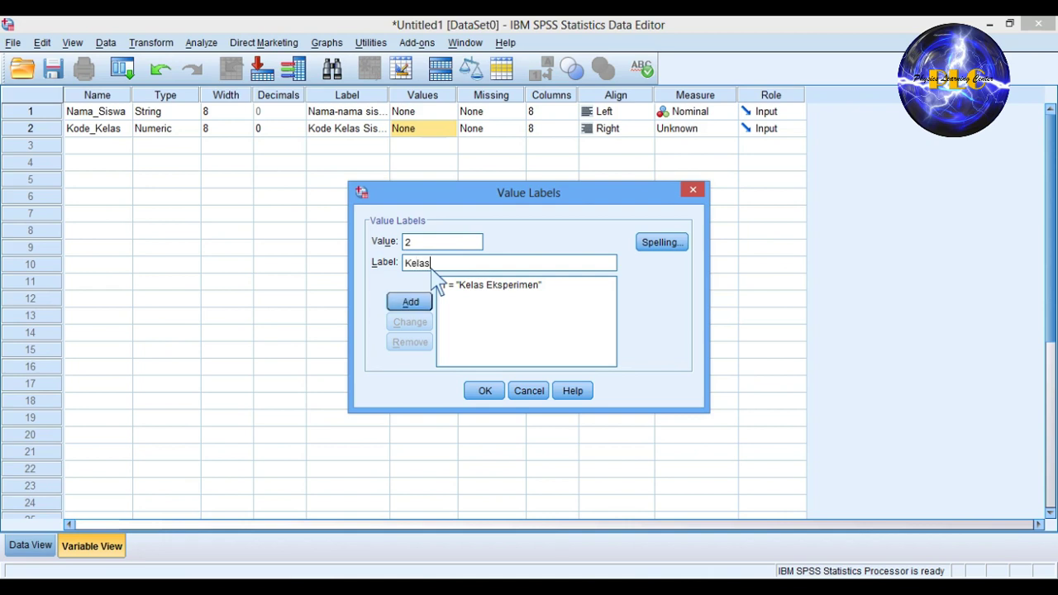
text( Kontrol)
click(416, 304)
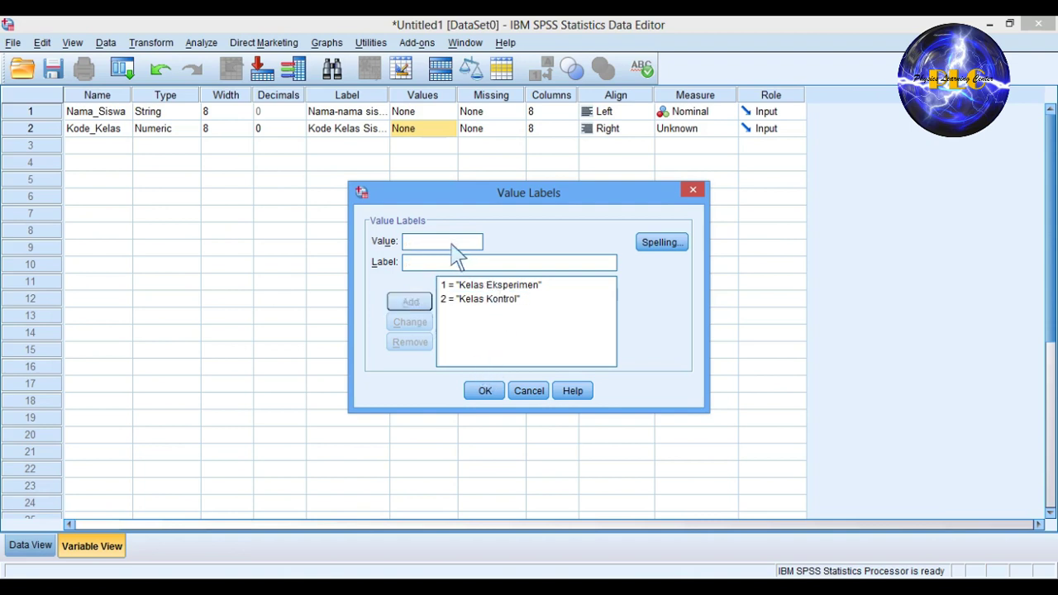
click(546, 301)
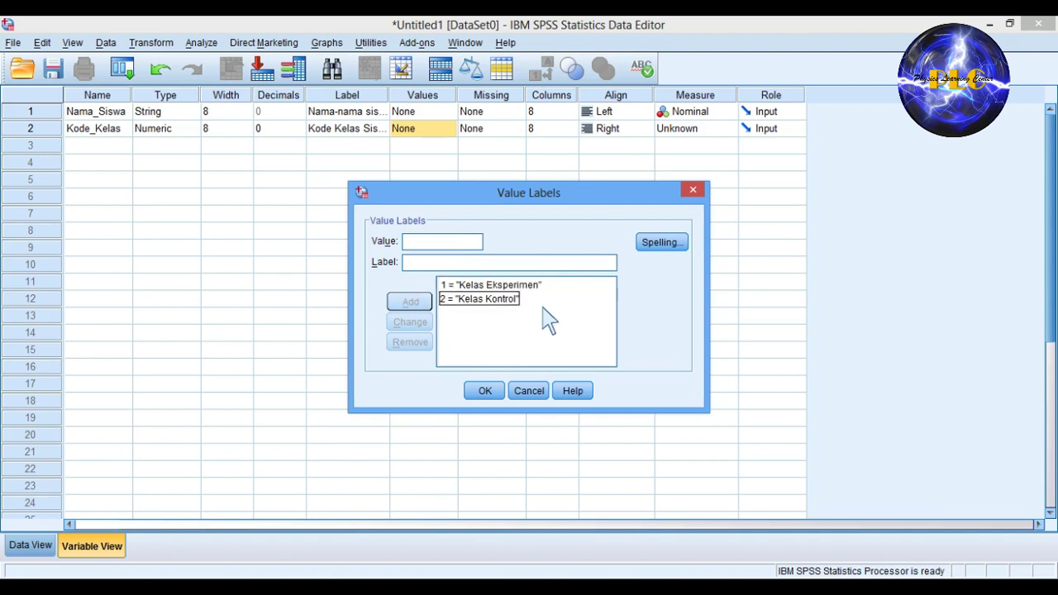
click(501, 395)
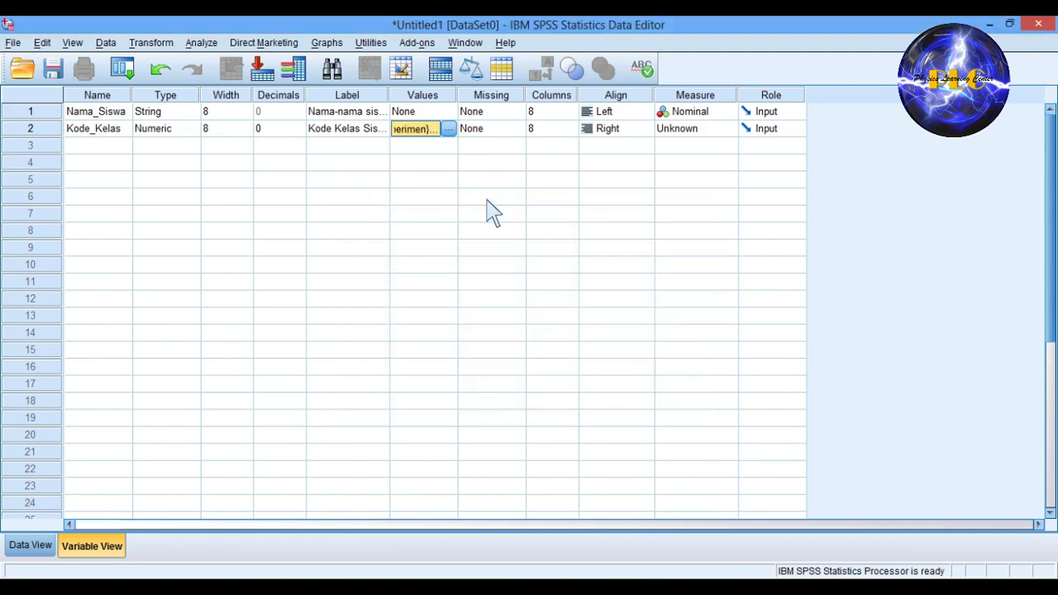
click(452, 130)
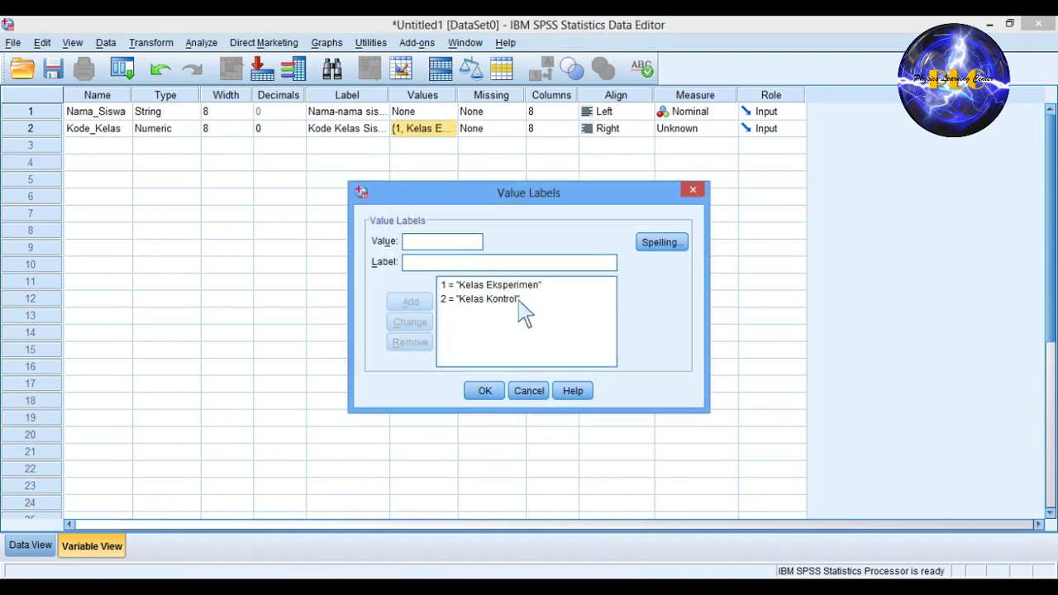
click(497, 395)
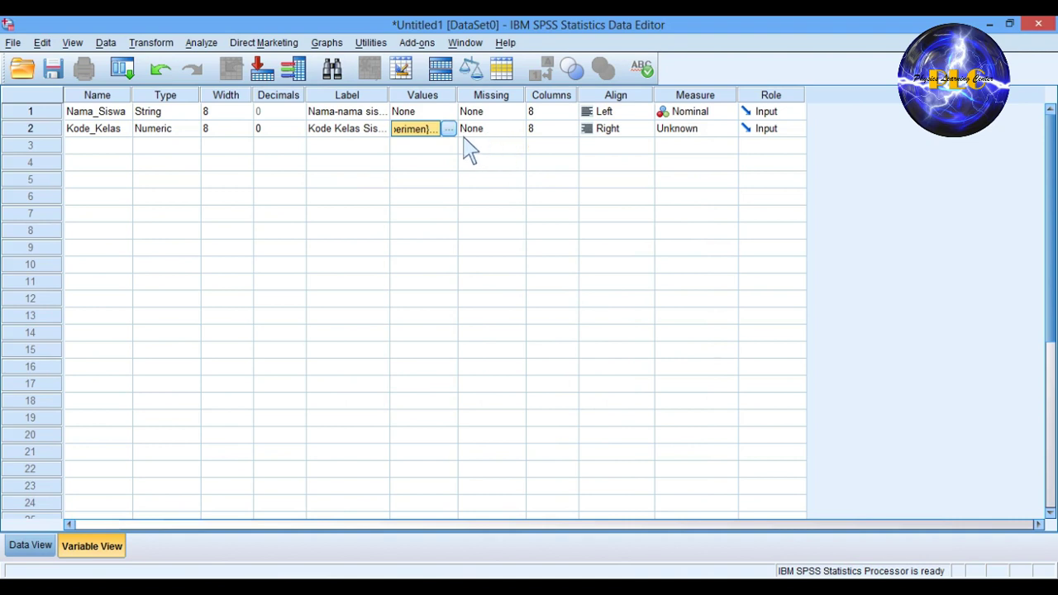
Set the Kode_Kelas variable's measure to Nominal and its alignment to Center.
click(704, 142)
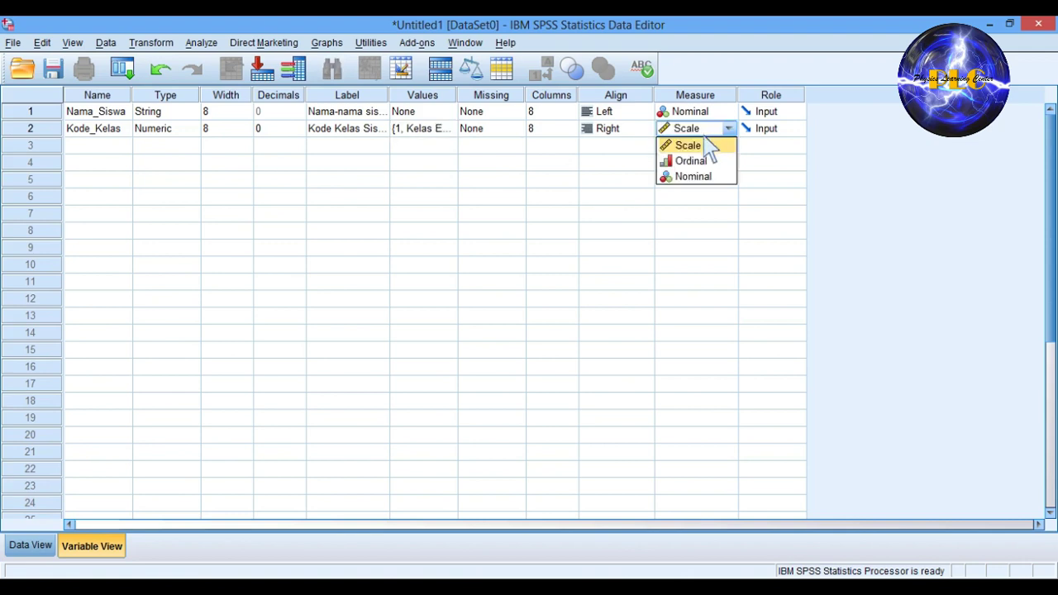
click(707, 177)
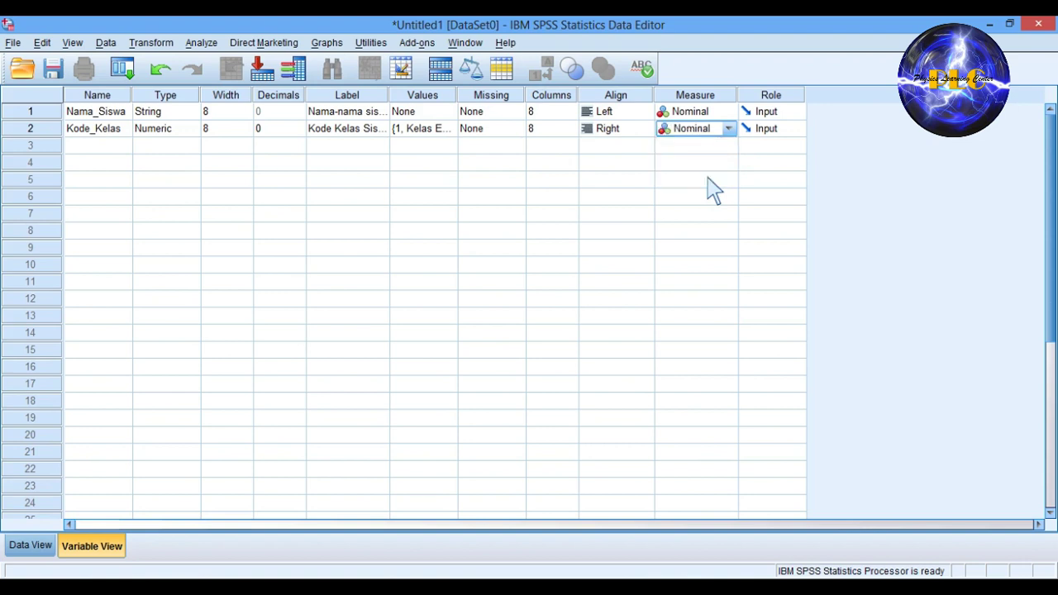
click(638, 131)
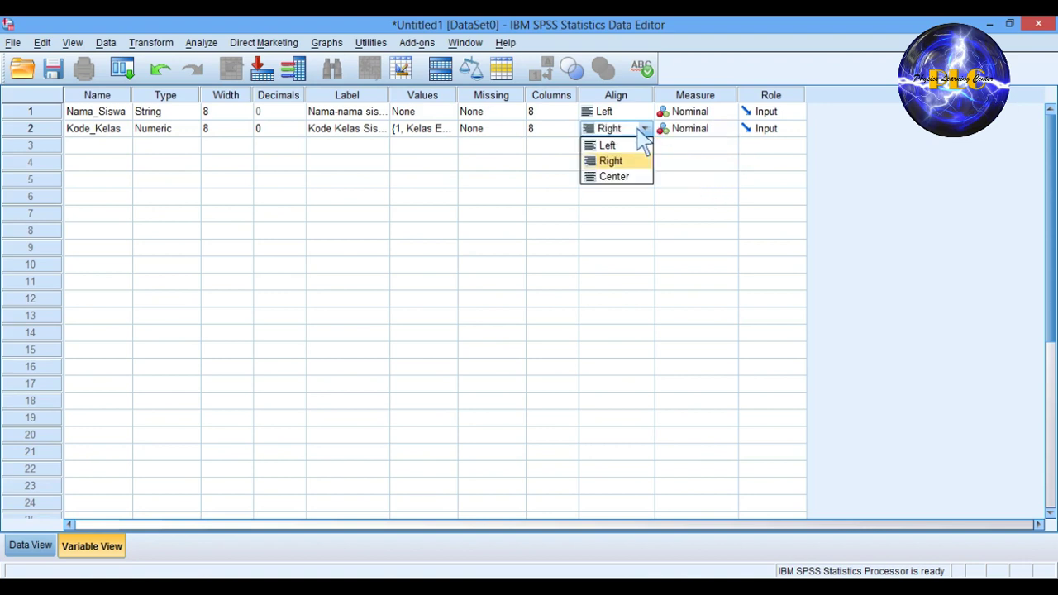
click(627, 176)
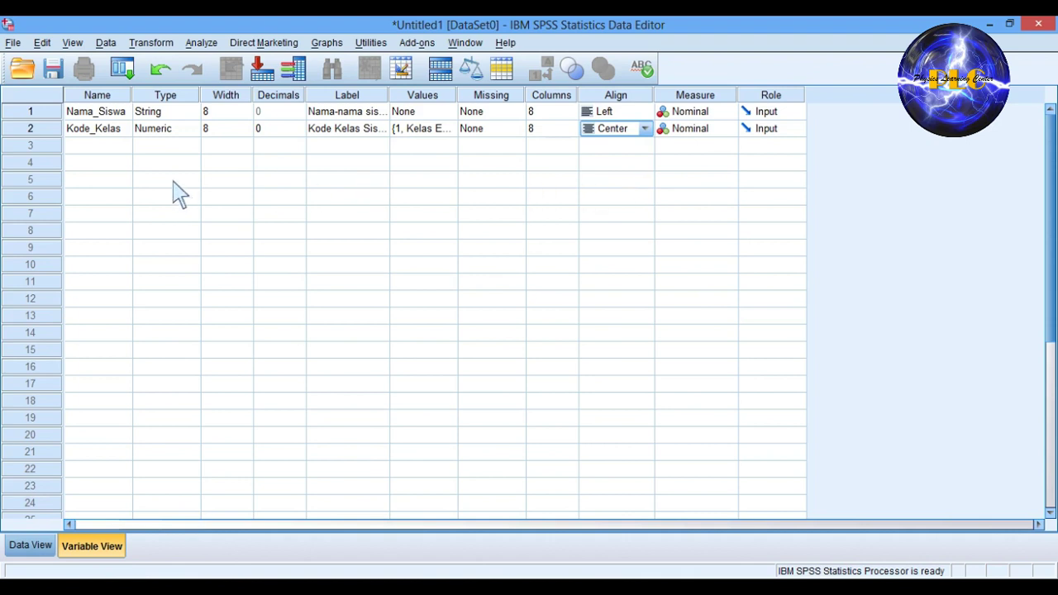
Add a third variable Hasil_Belajar with 0 decimals and the label "Skor Hasil Ujian Kognitif Siswa".
click(93, 150)
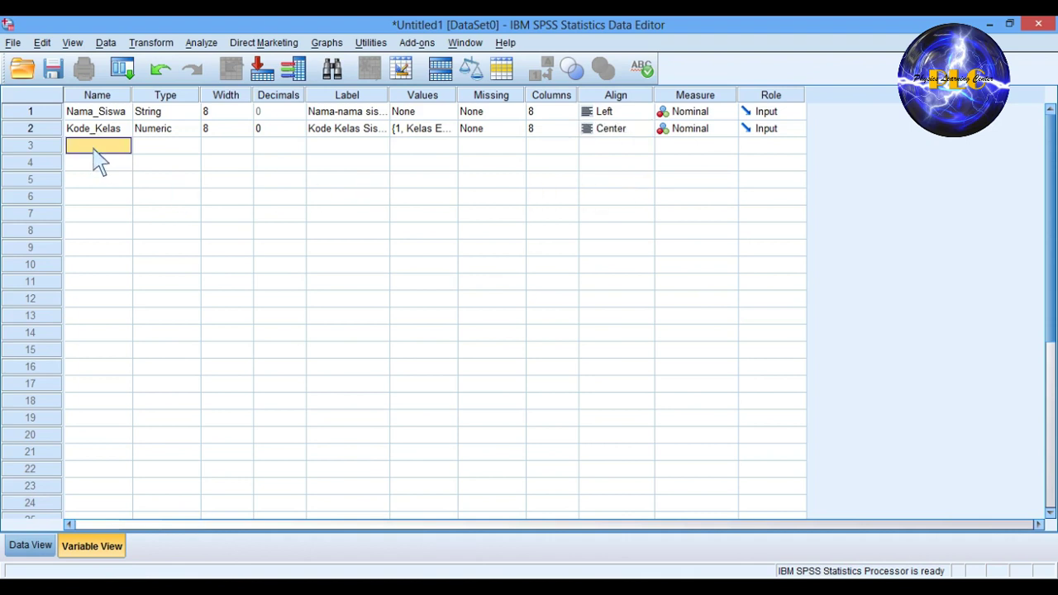
text(Hasil_Belajar)
click(166, 149)
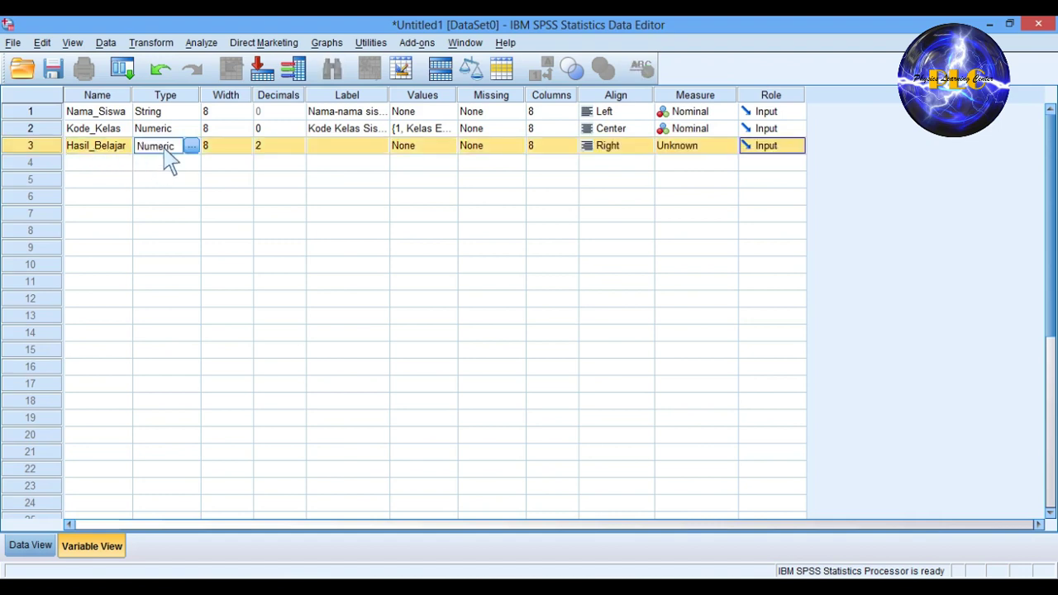
click(281, 148)
text(1)
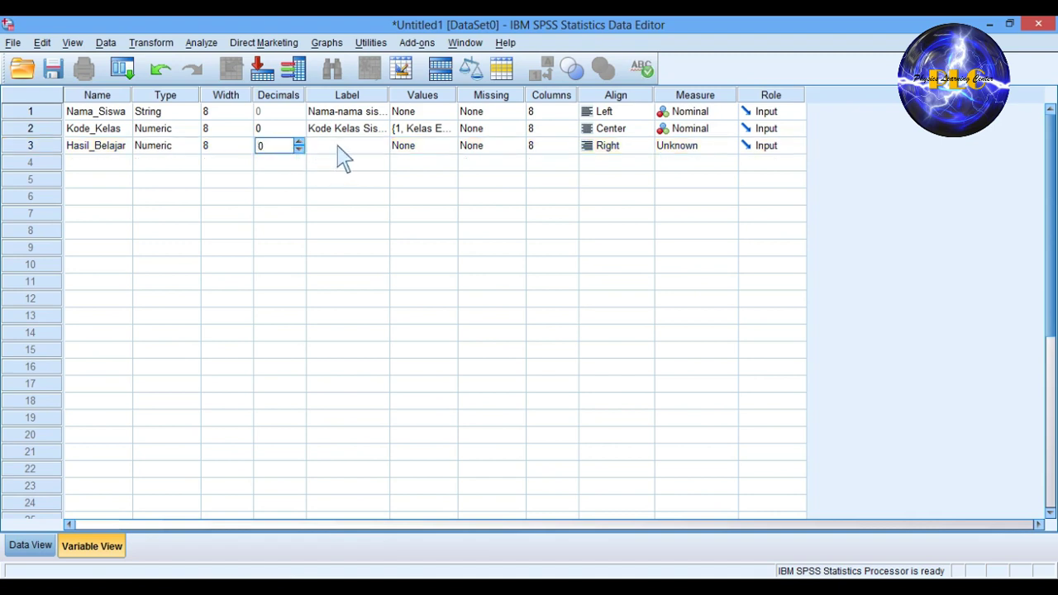
click(343, 157)
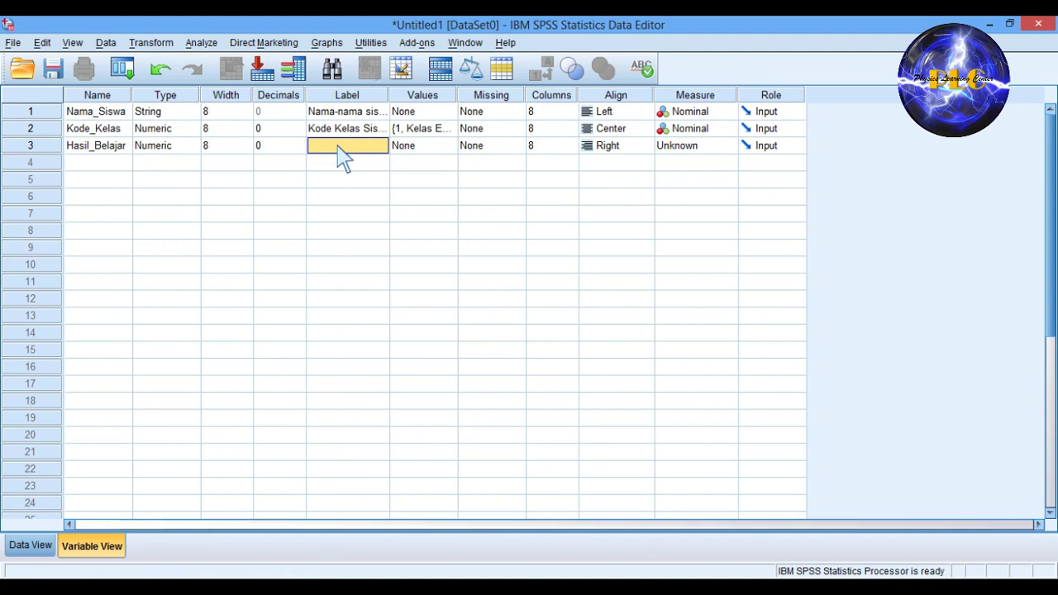
text(Skor Hasil Ujian Kogni)
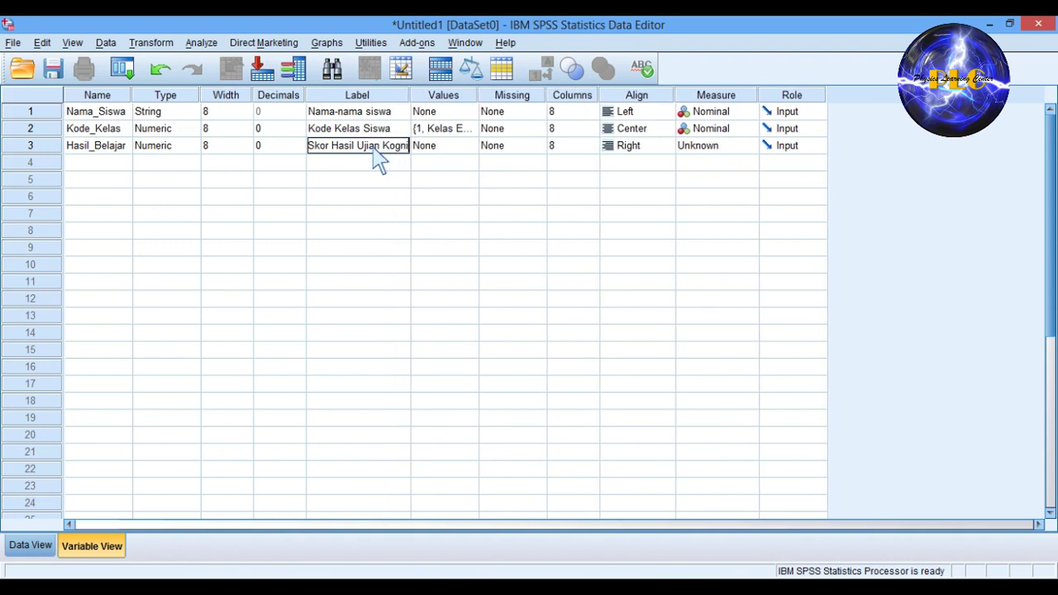
text(tif Siswa)
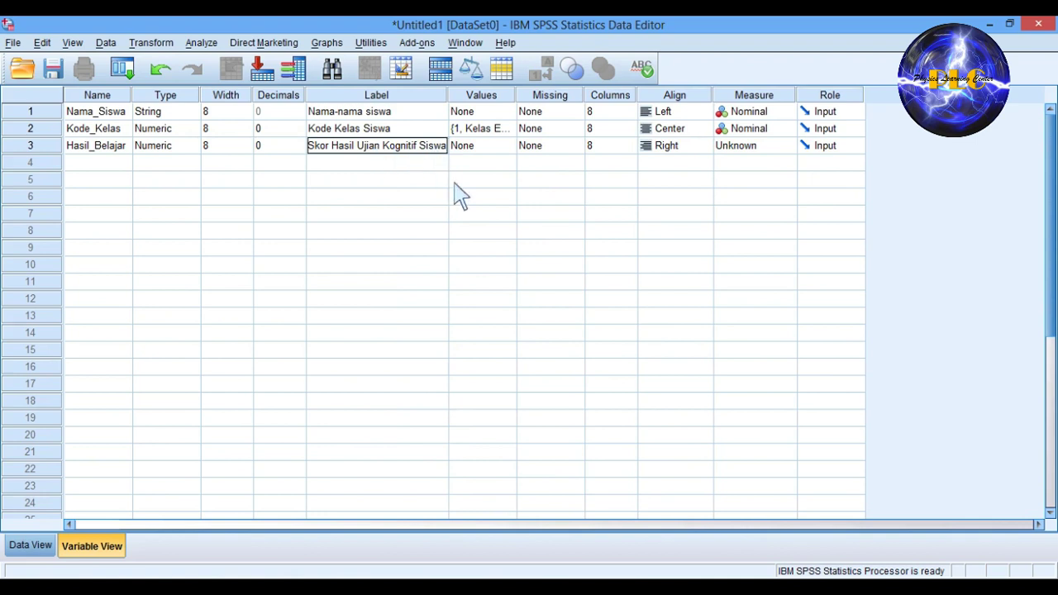
Set the Hasil_Belajar variable's alignment to Center and its measure to Scale.
click(675, 146)
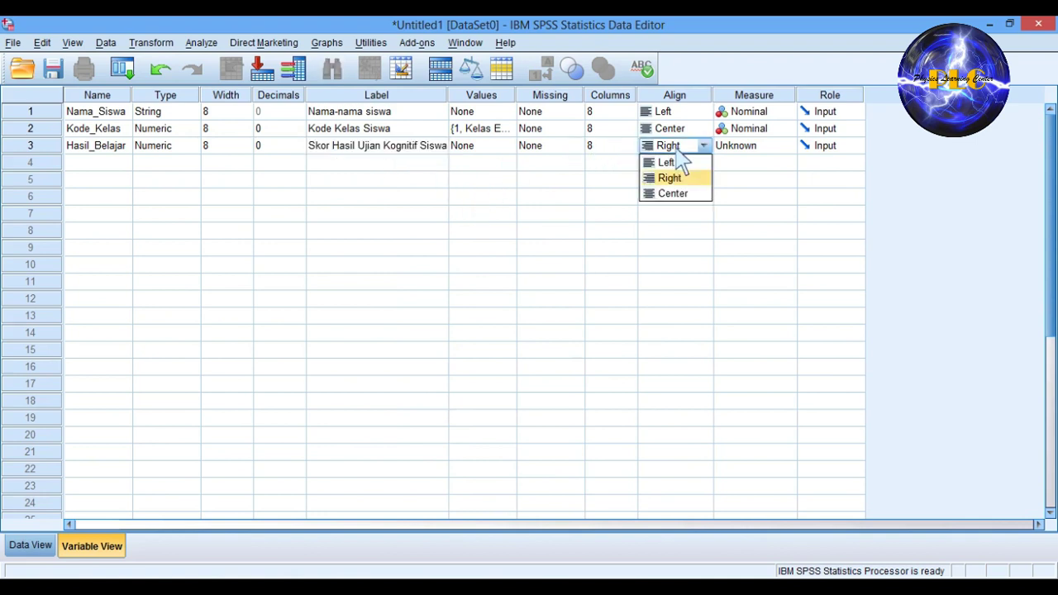
click(673, 194)
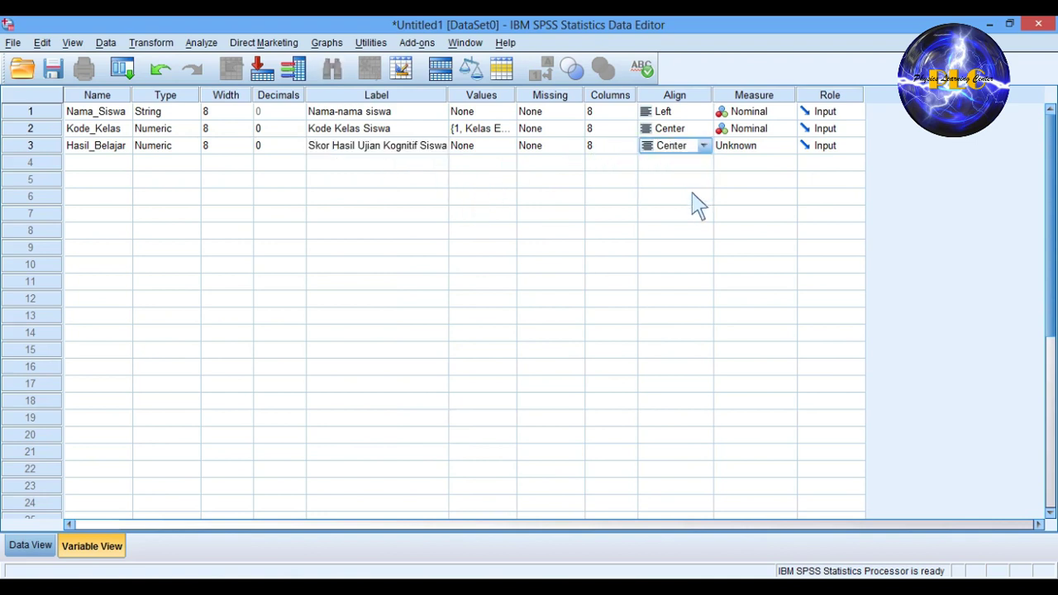
click(765, 151)
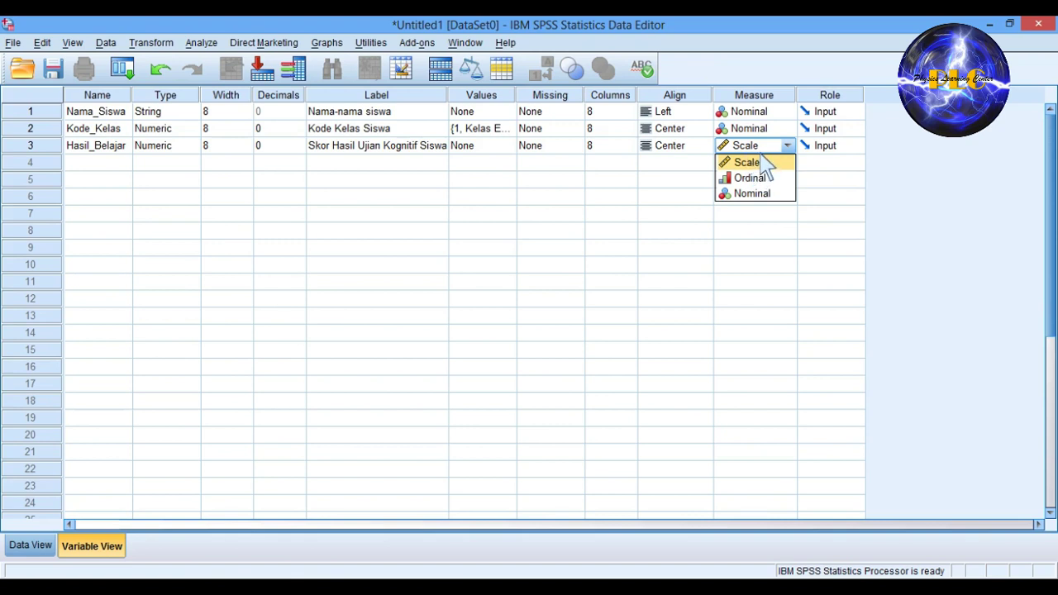
click(756, 164)
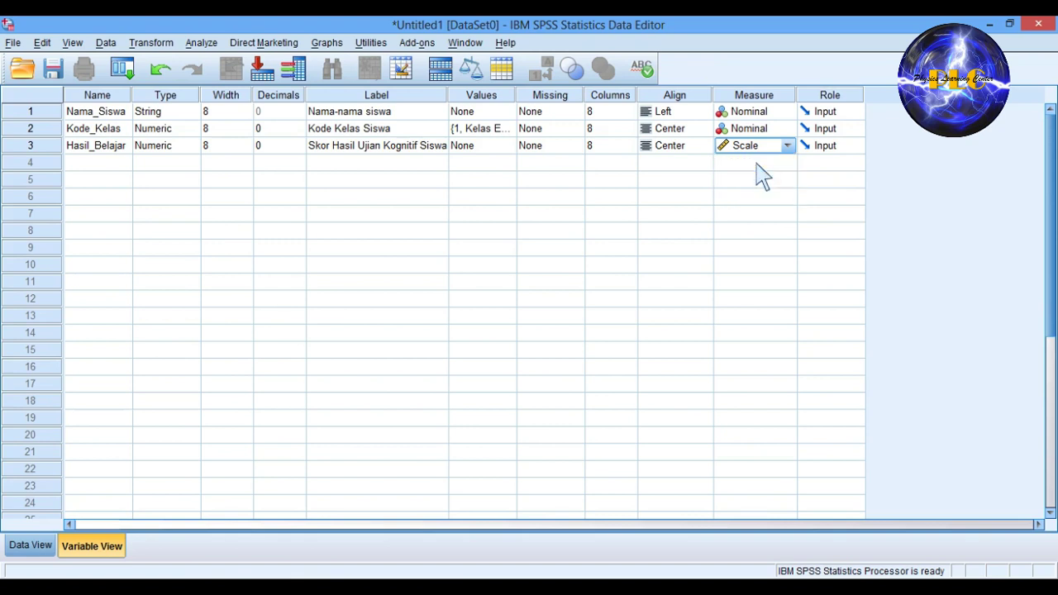
click(767, 147)
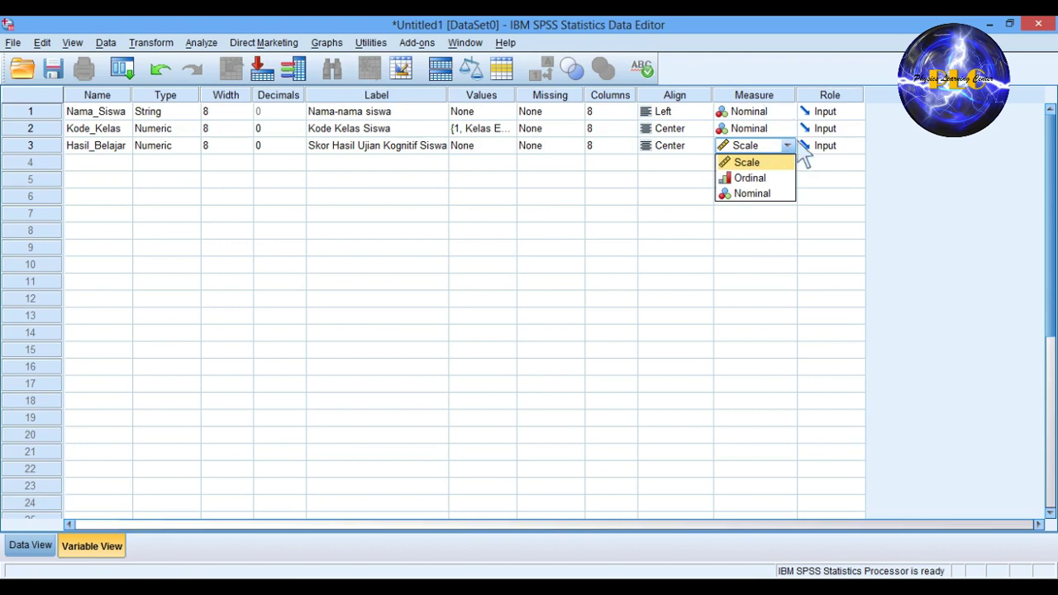
click(279, 213)
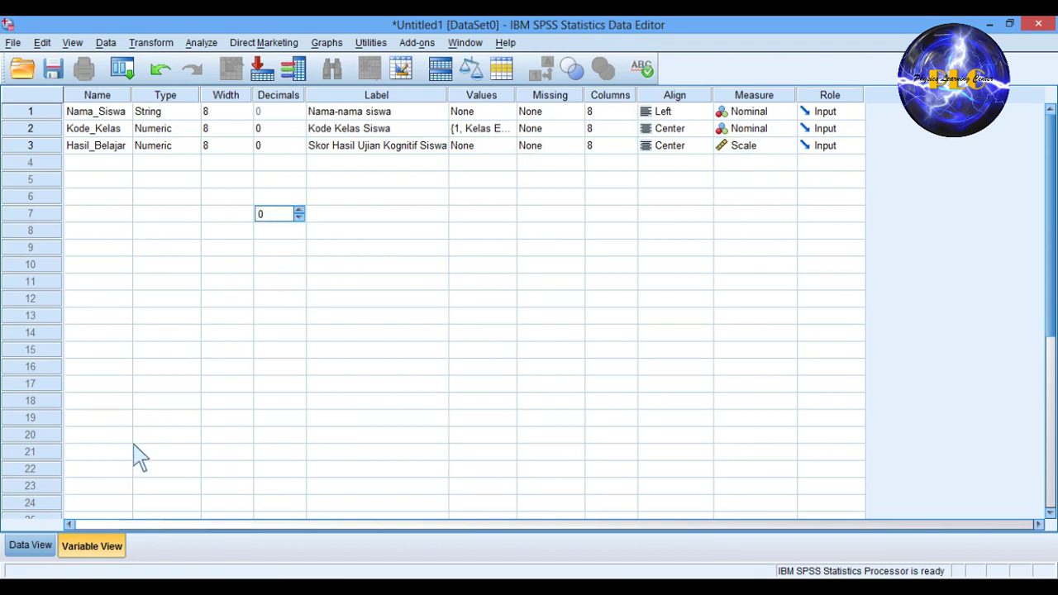
Bring up the data grid, and in the Excel workbook Data Hasil Belajar Siswa copy the student records in A5:C64.
click(33, 551)
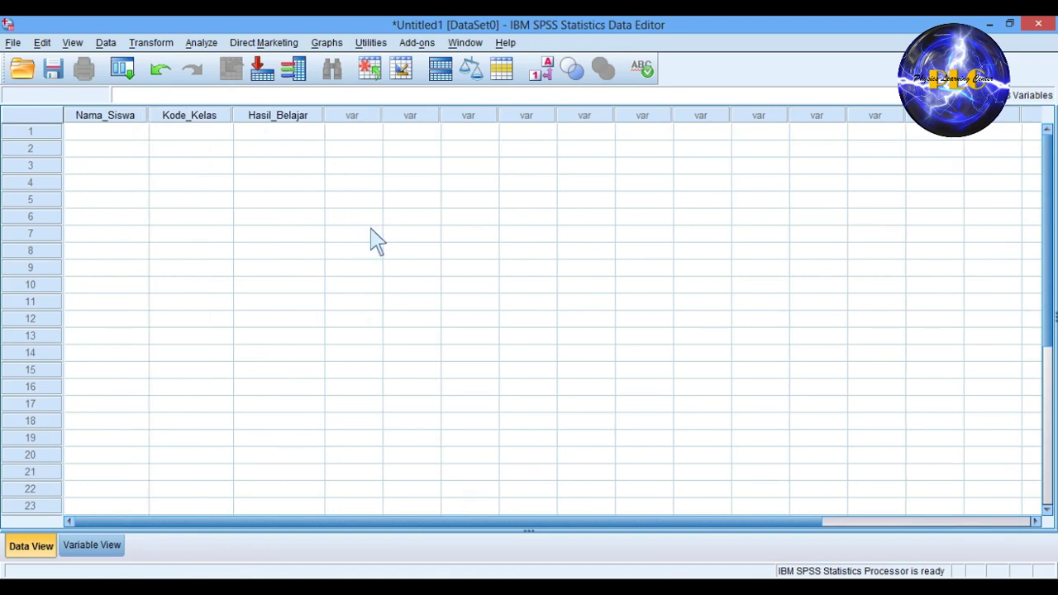
click(132, 134)
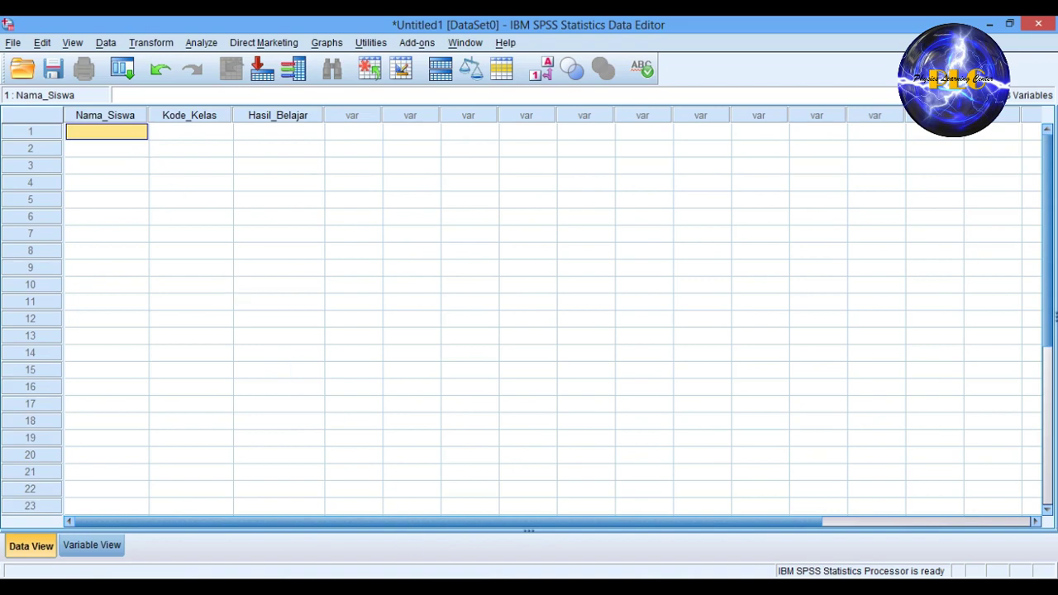
key(alt+Tab)
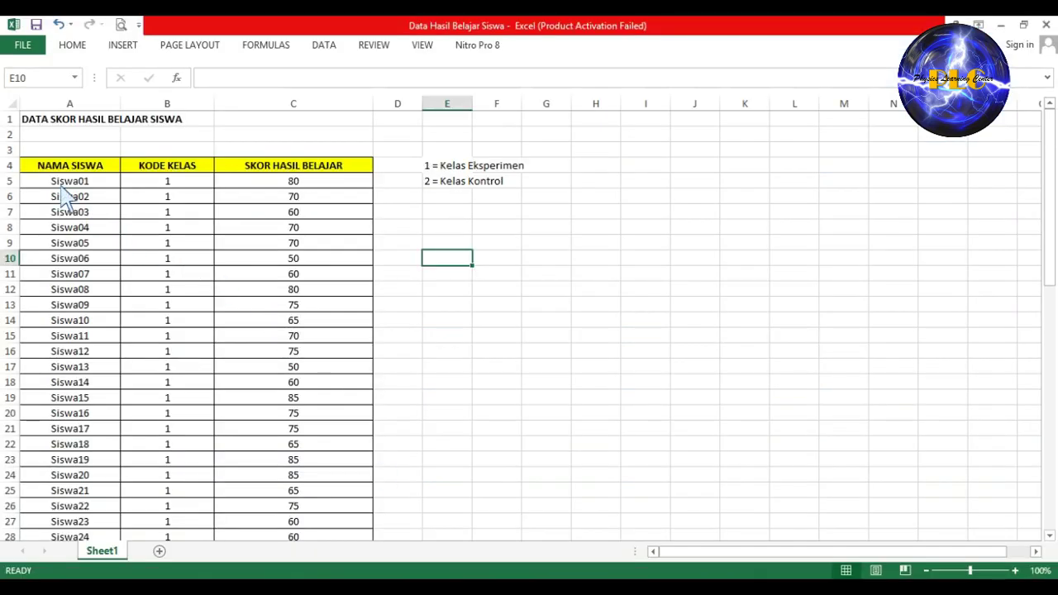
drag(62, 184, 323, 501)
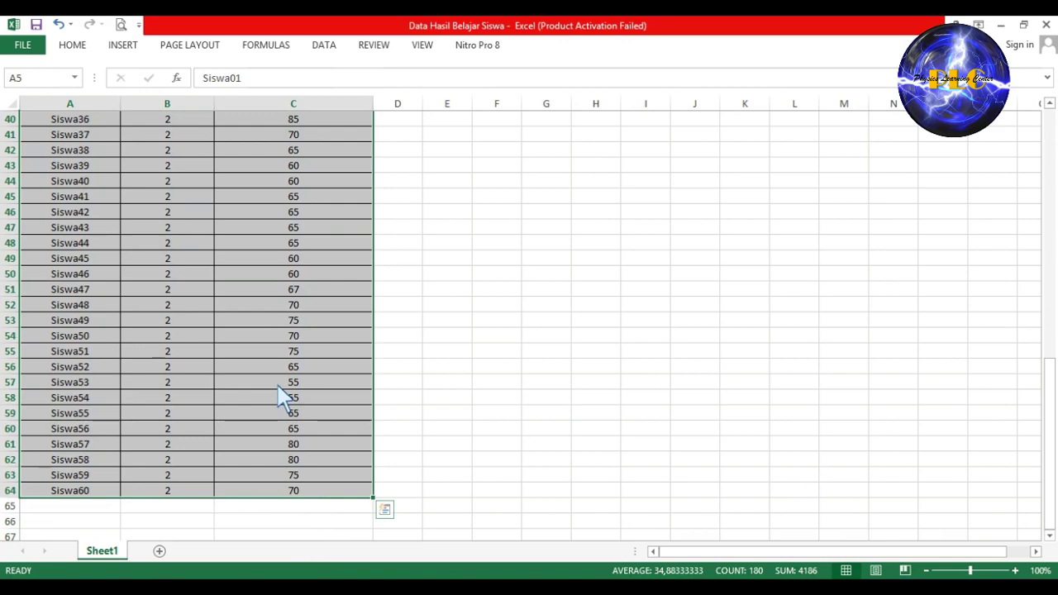
right_click(266, 316)
click(294, 297)
scroll(296, 306, up, 13)
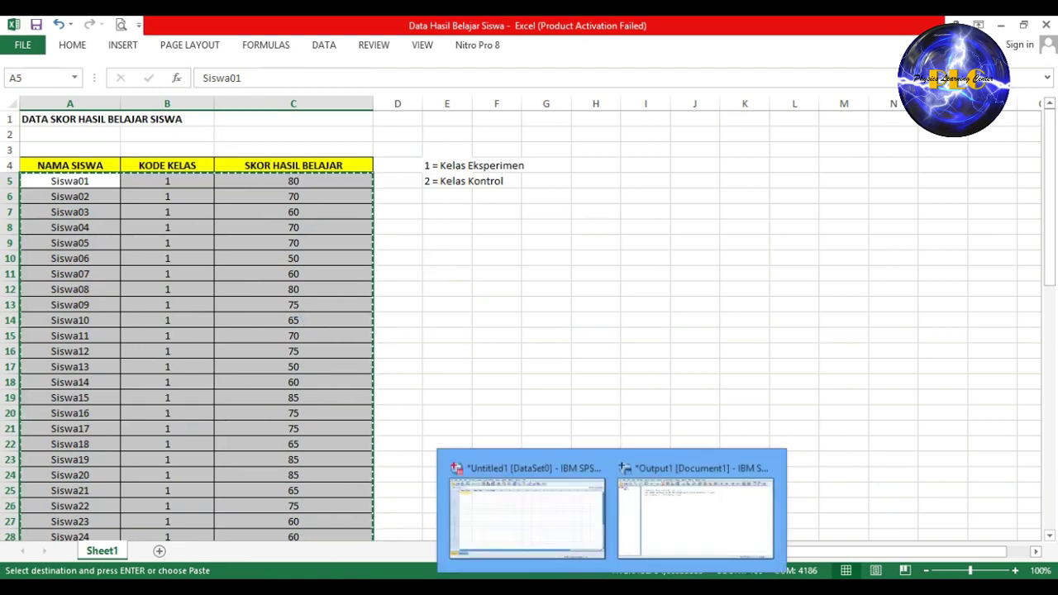
Switch back to the SPSS dataset, paste the copied records from the first Nama_Siswa cell and check all pasted rows.
click(569, 532)
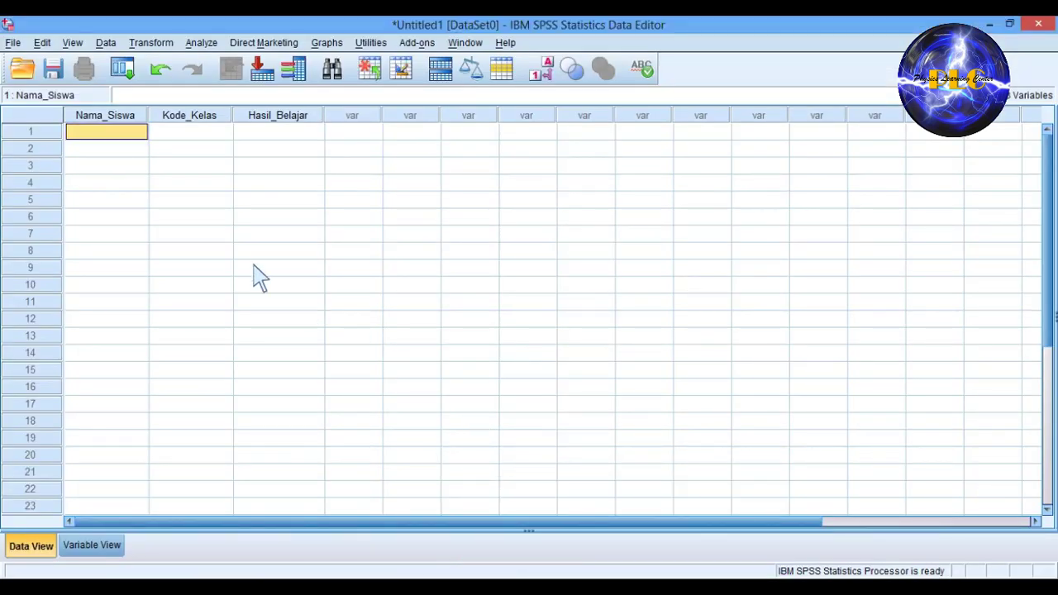
click(157, 182)
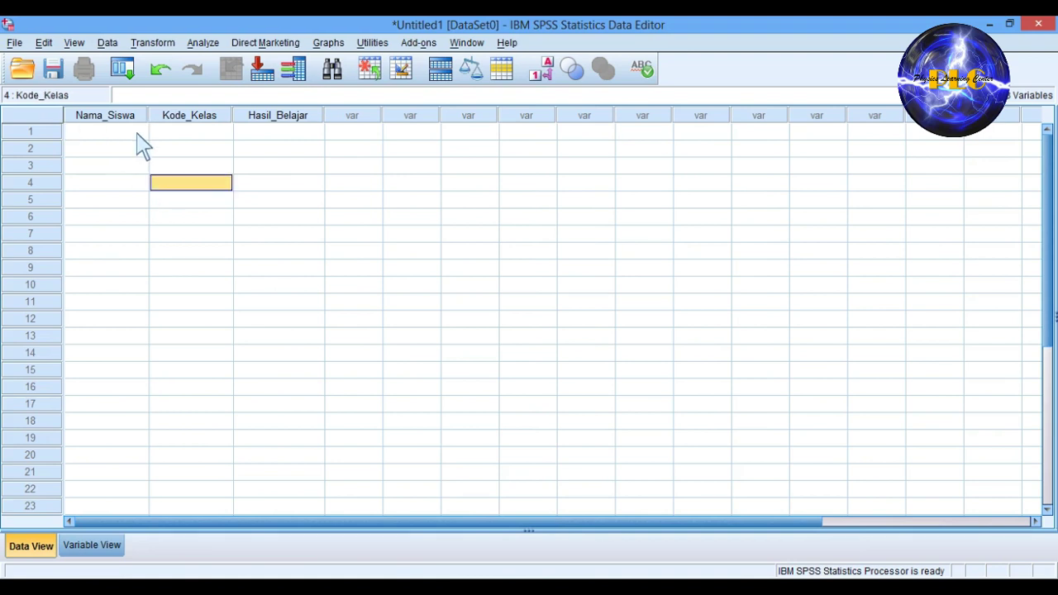
click(141, 132)
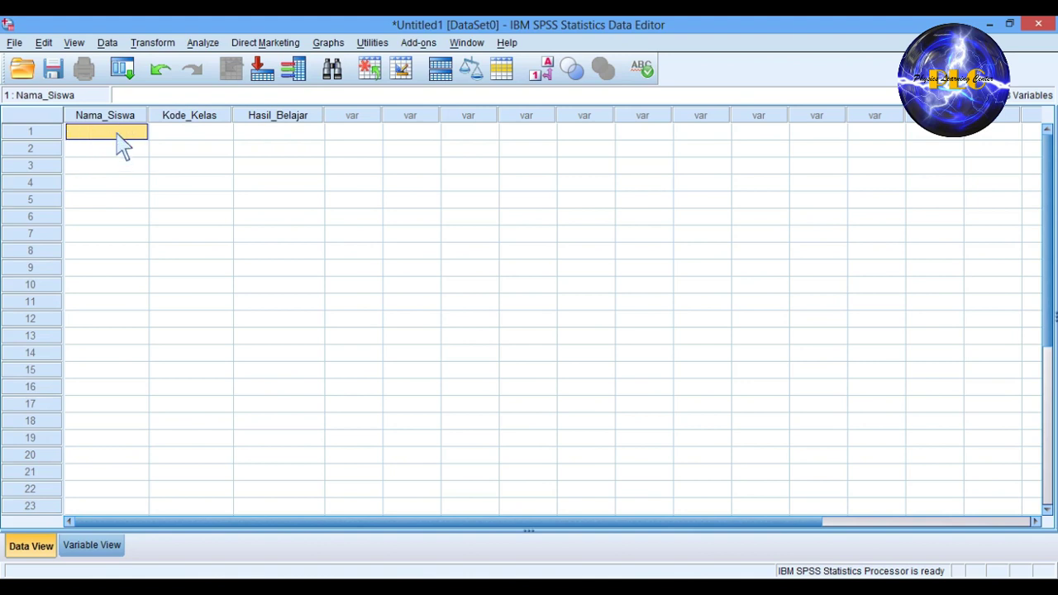
click(46, 43)
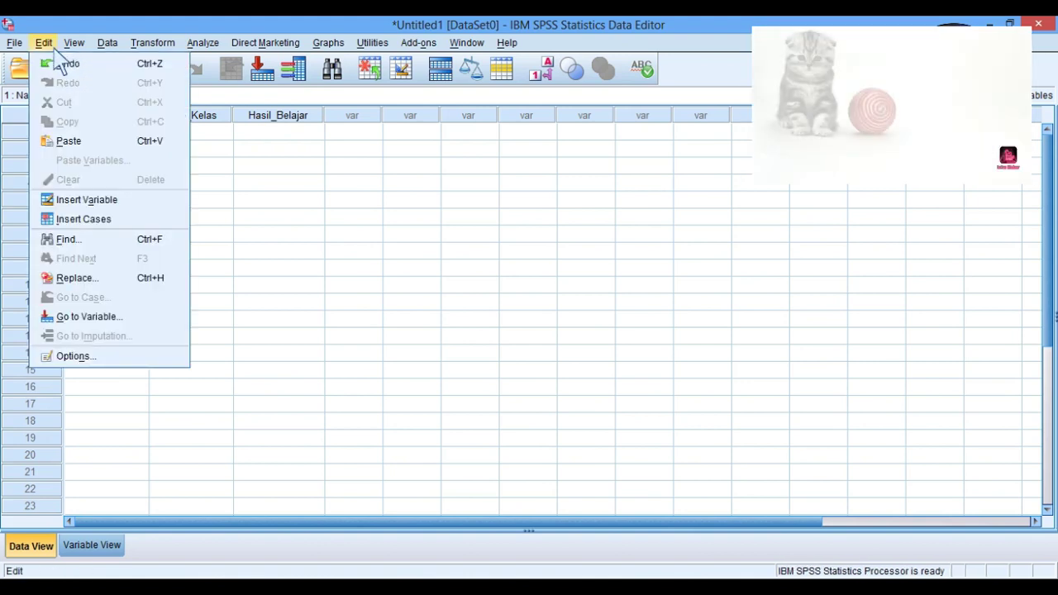
click(66, 143)
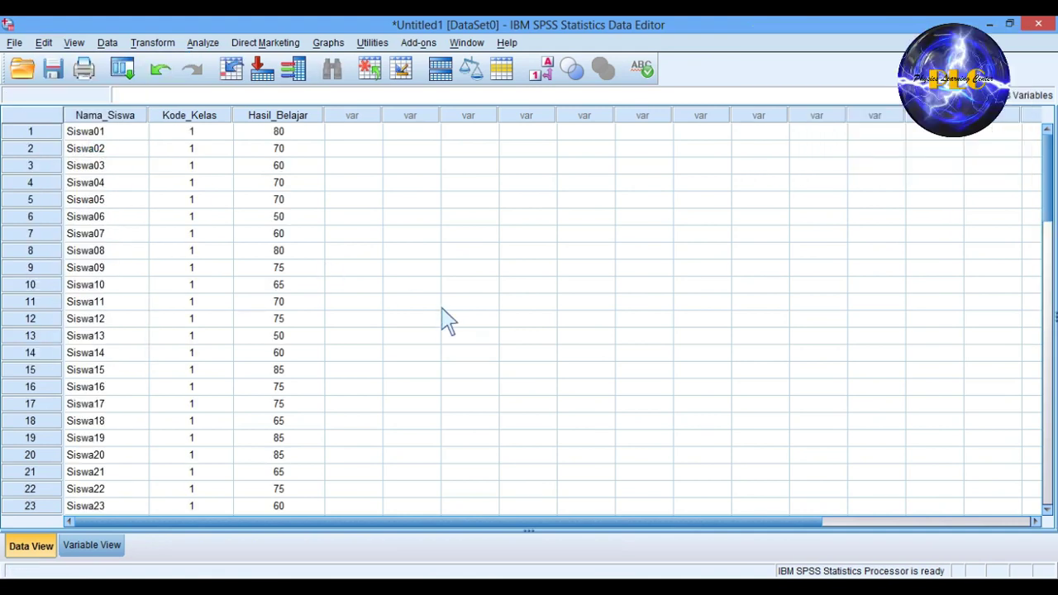
scroll(446, 321, down, 5)
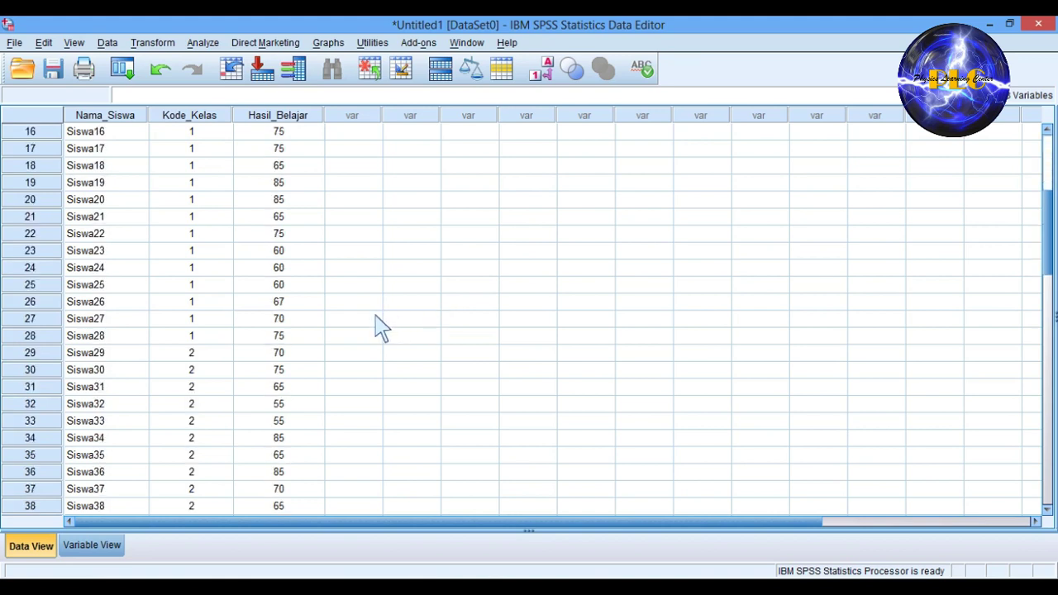
scroll(369, 331, down, 2)
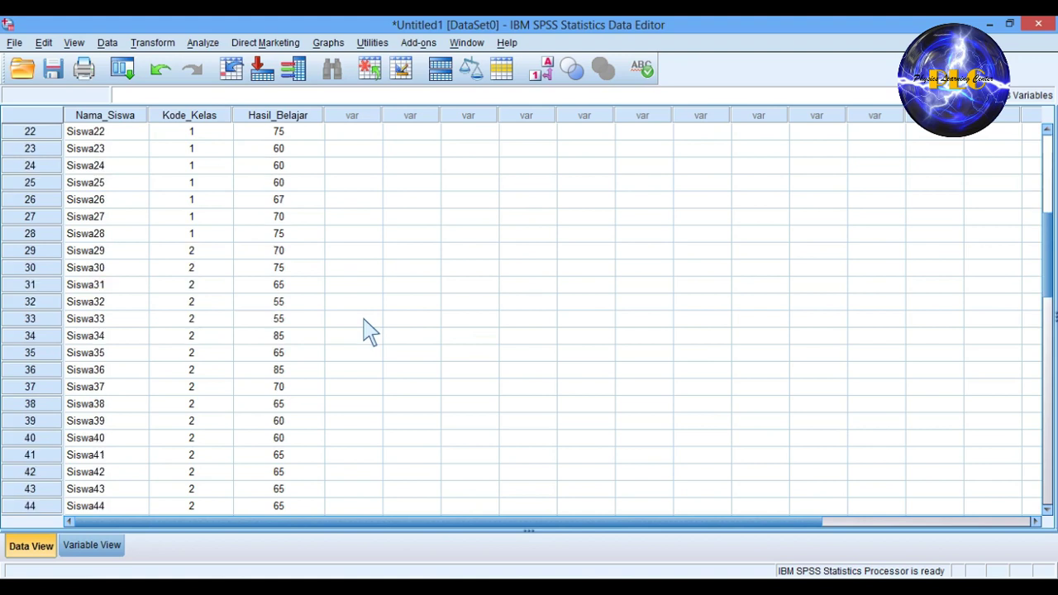
scroll(369, 331, down, 7)
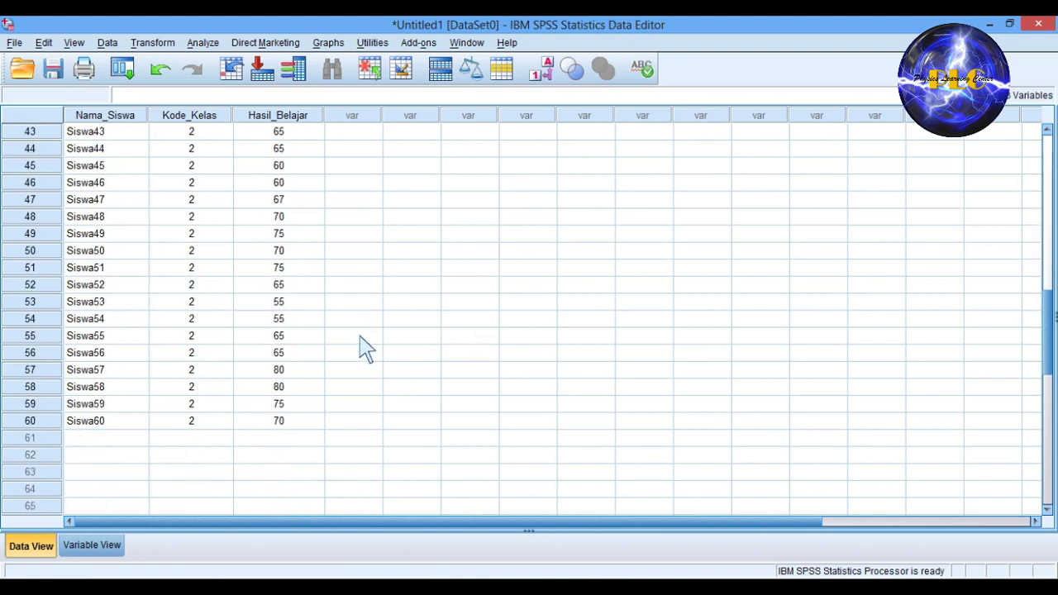
scroll(367, 367, up, 14)
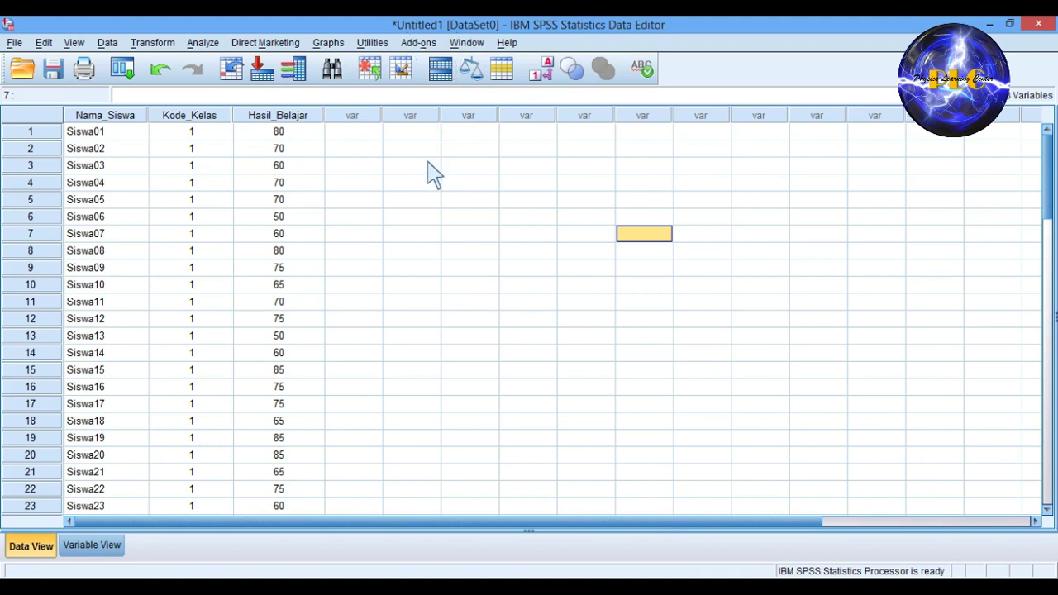
Start saving the dataset and set the save location to the StatDas folder on Local Disk (D:).
click(15, 43)
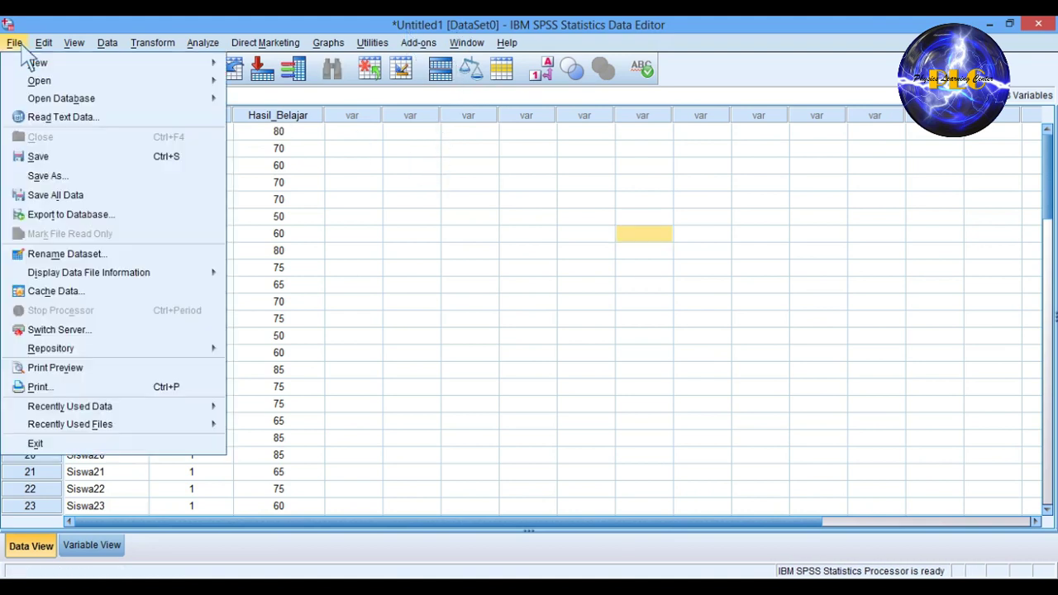
click(37, 164)
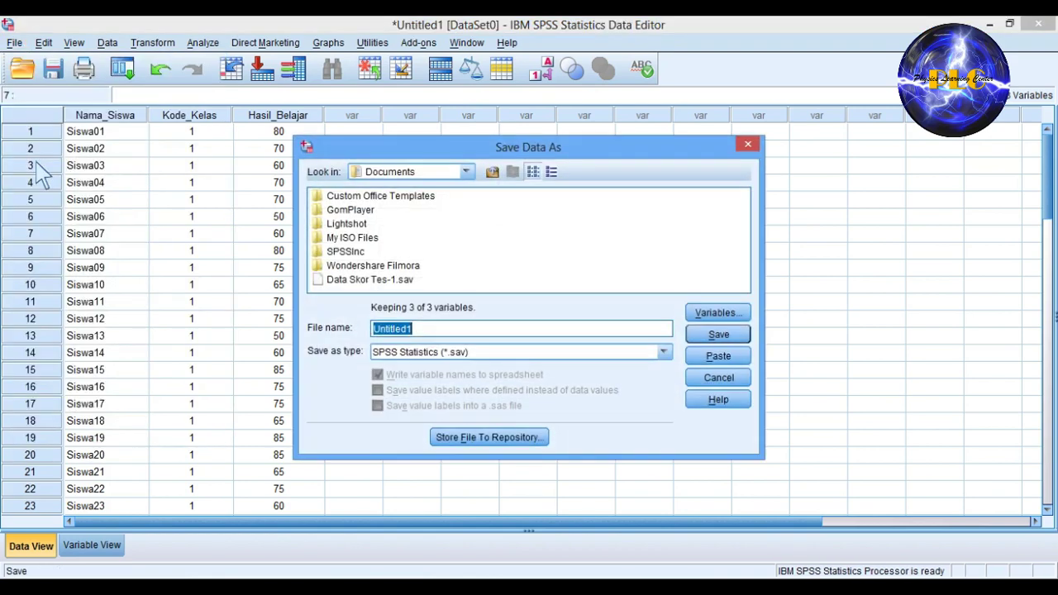
click(474, 172)
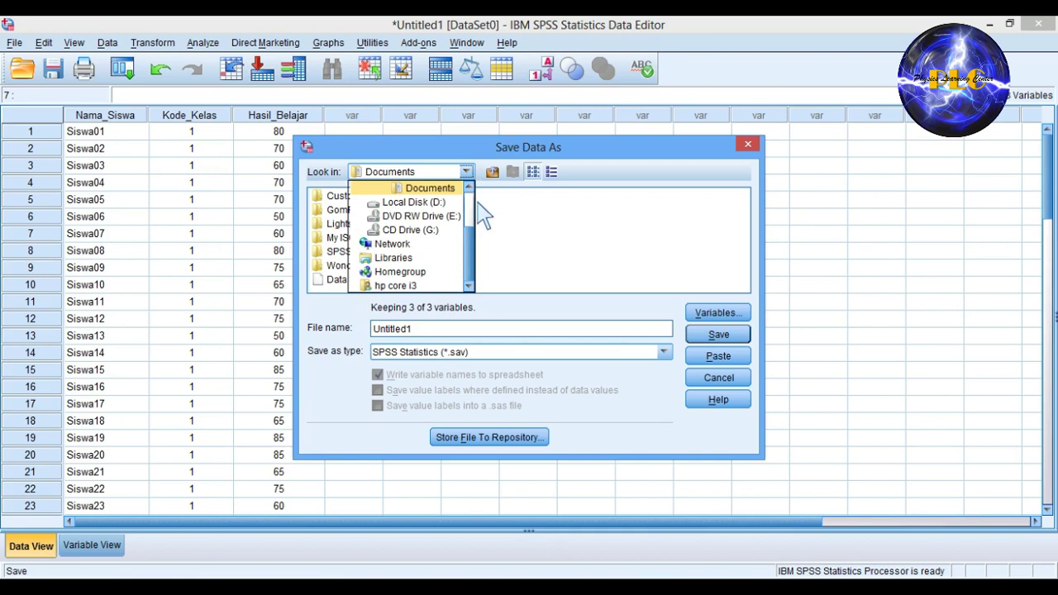
scroll(480, 210, up, 2)
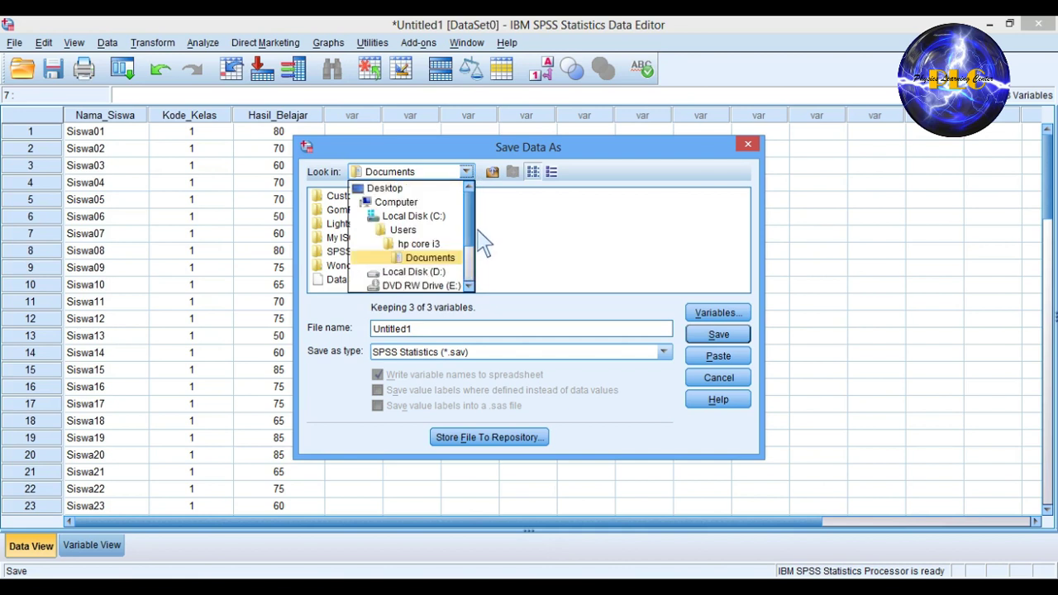
scroll(480, 248, down, 3)
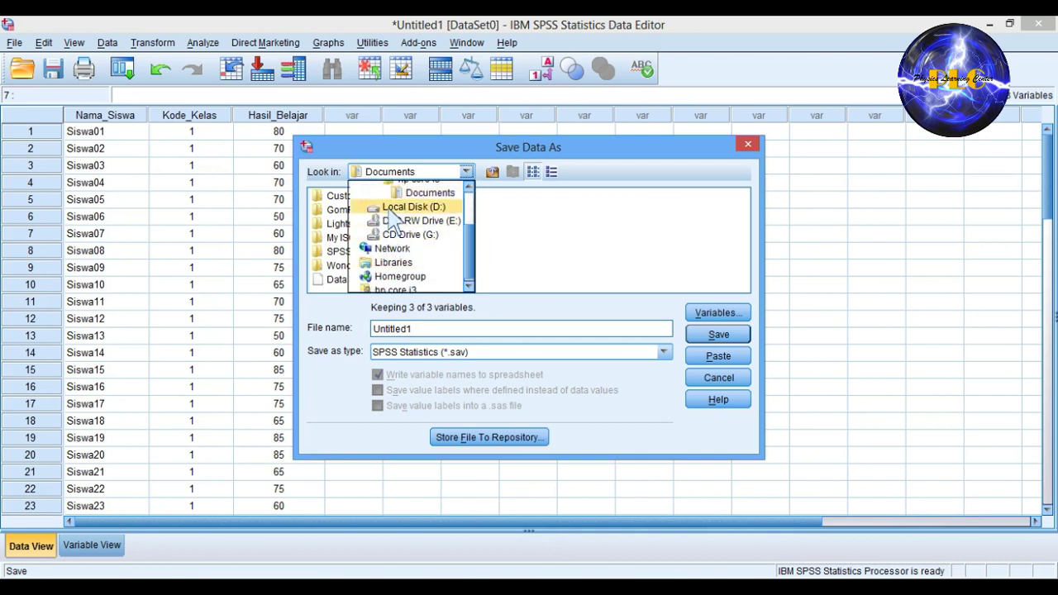
click(394, 210)
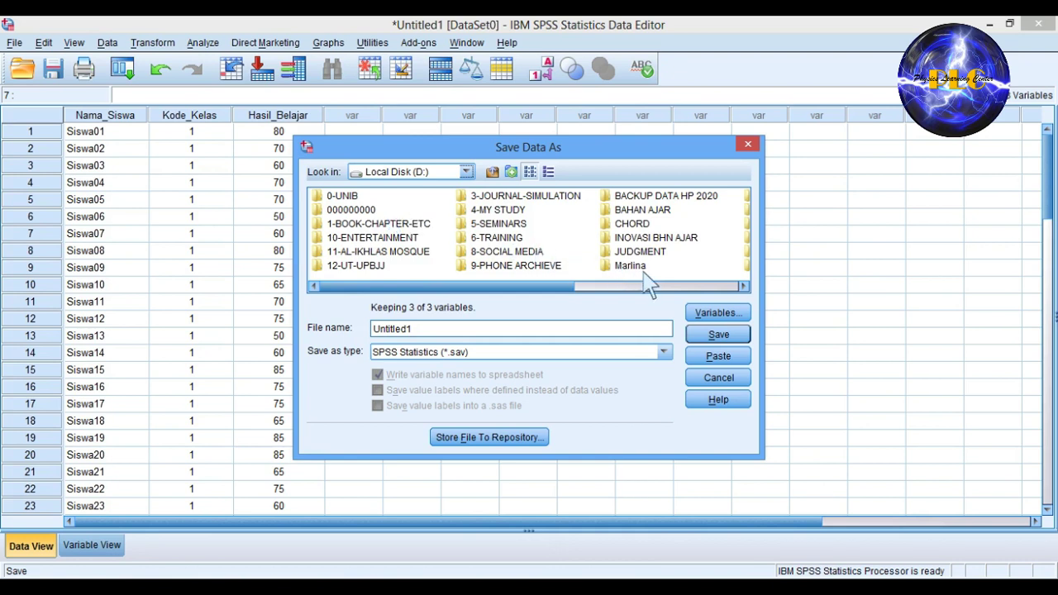
drag(571, 289, 733, 284)
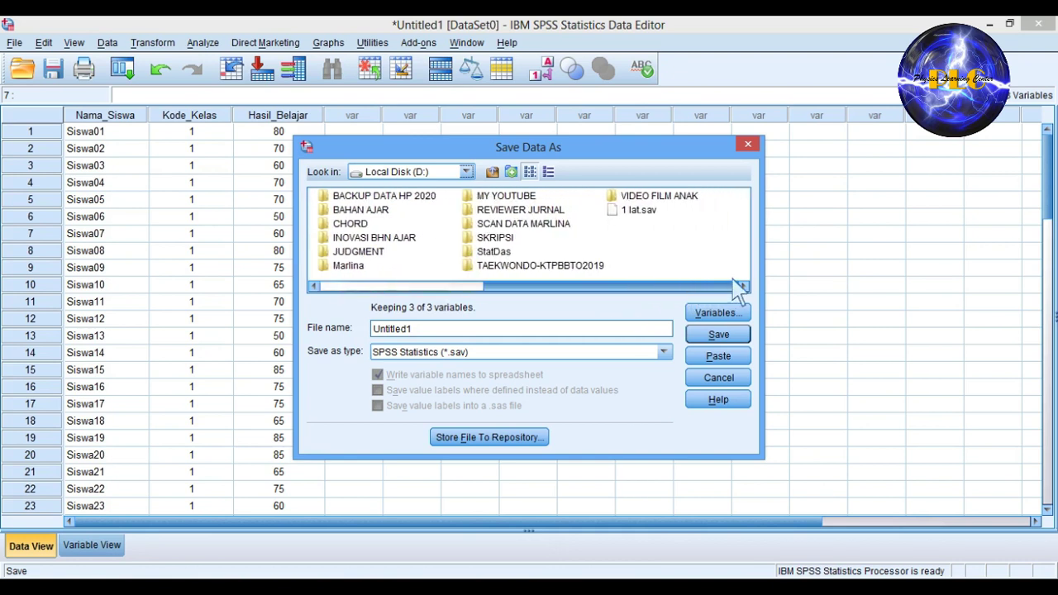
double_click(504, 252)
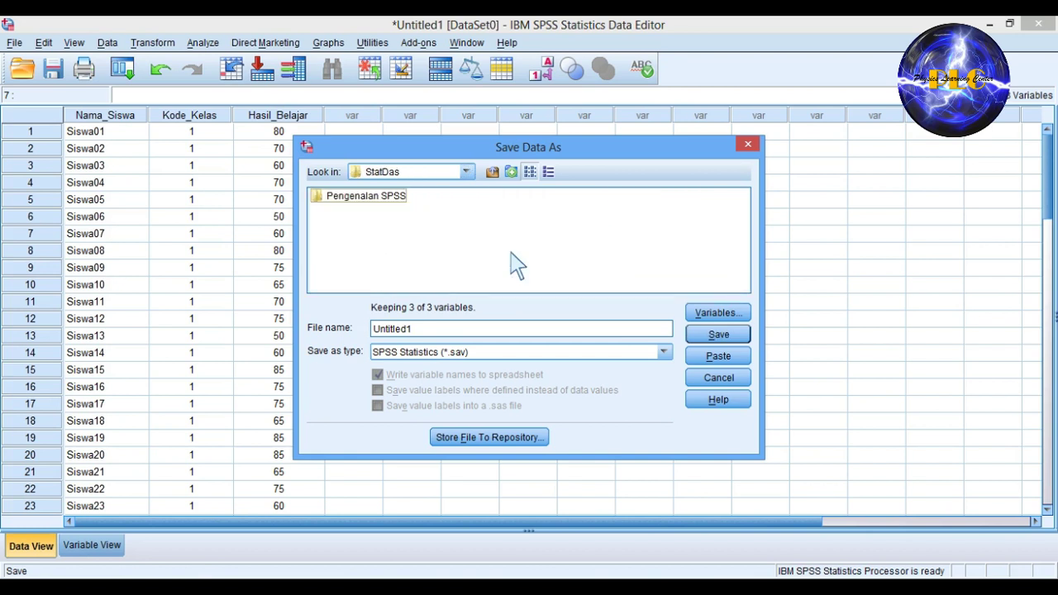
Name the dataset file "Data SPSS-Data Skor Hasil Belajar" and save it in SPSS Statistics (*.sav) format.
click(427, 331)
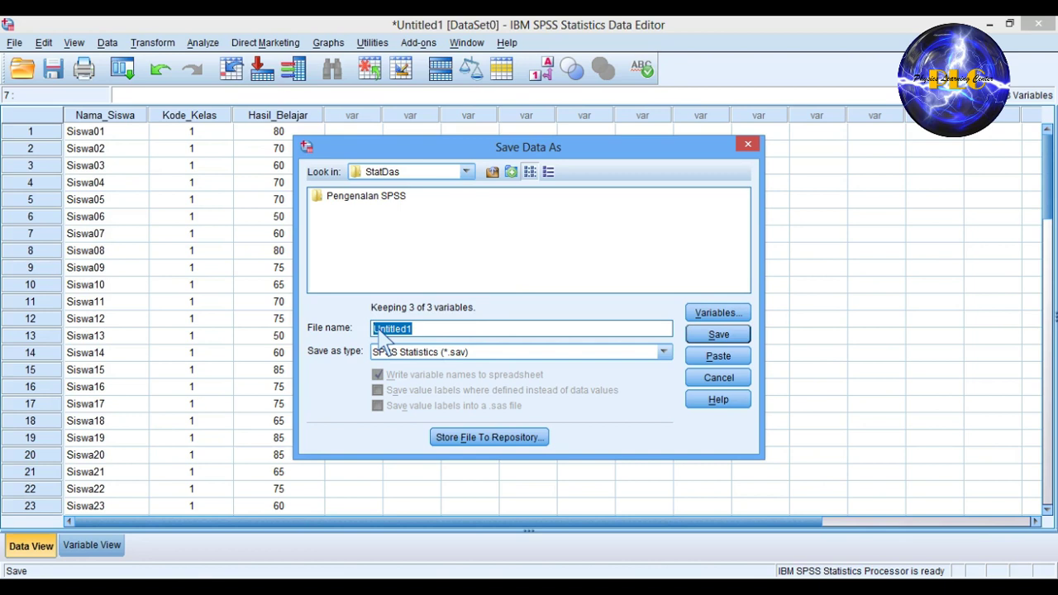
text(Data)
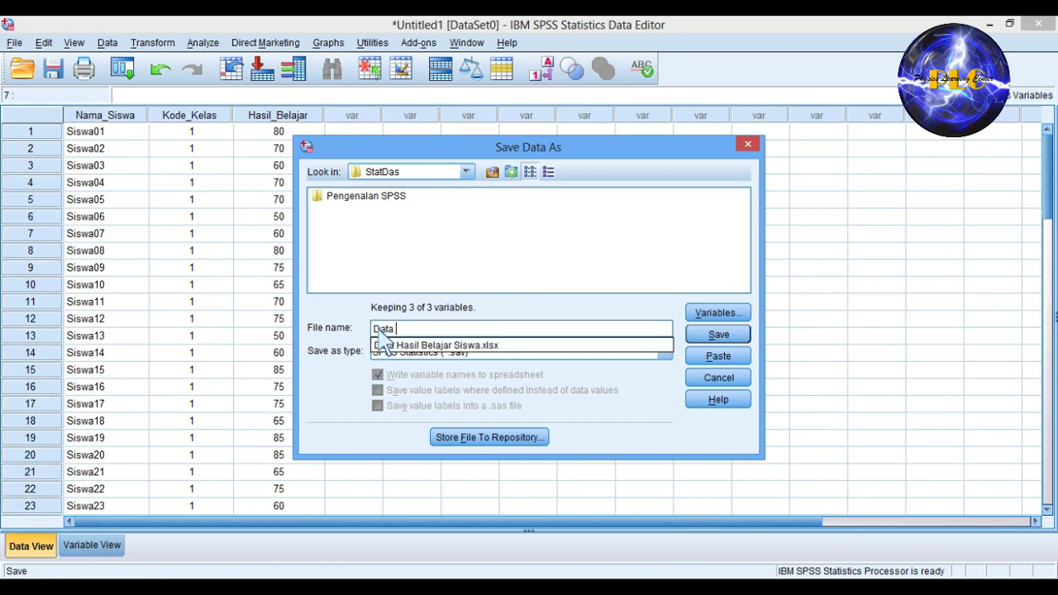
text( SPSS)
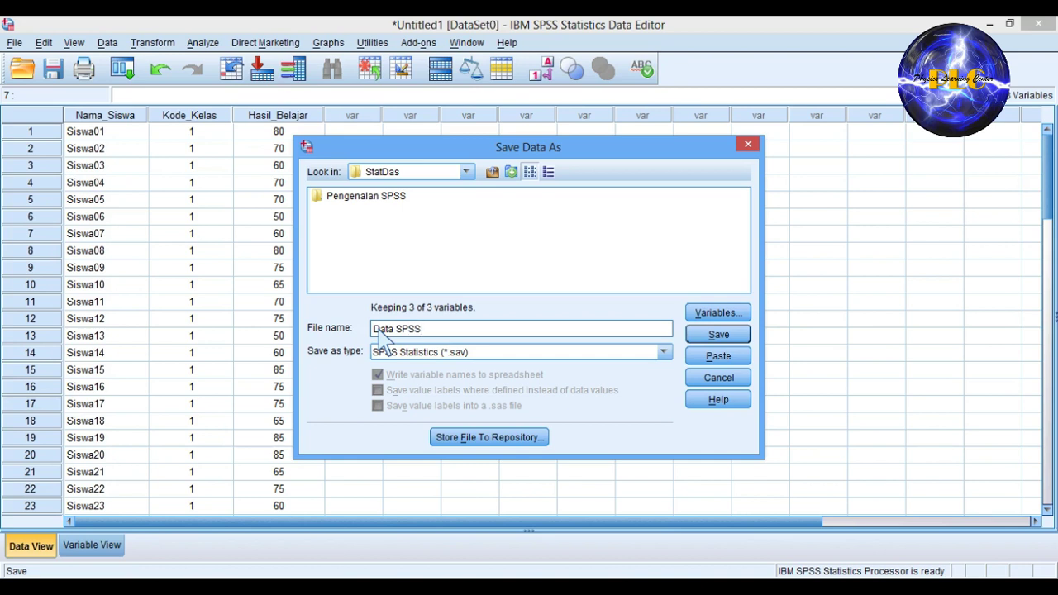
text(-Data Skor Hasil Belajar)
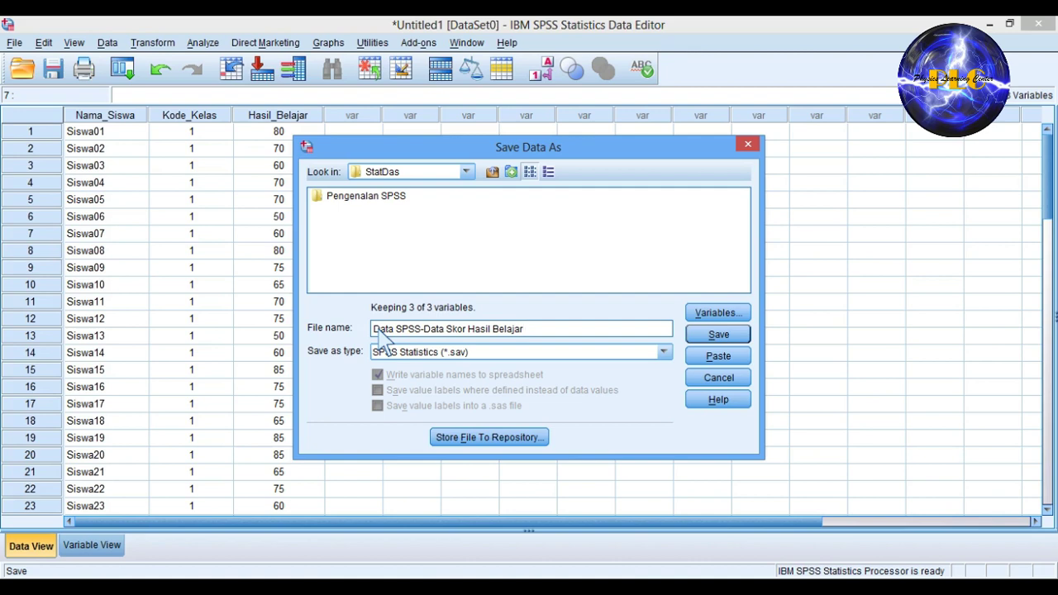
click(723, 338)
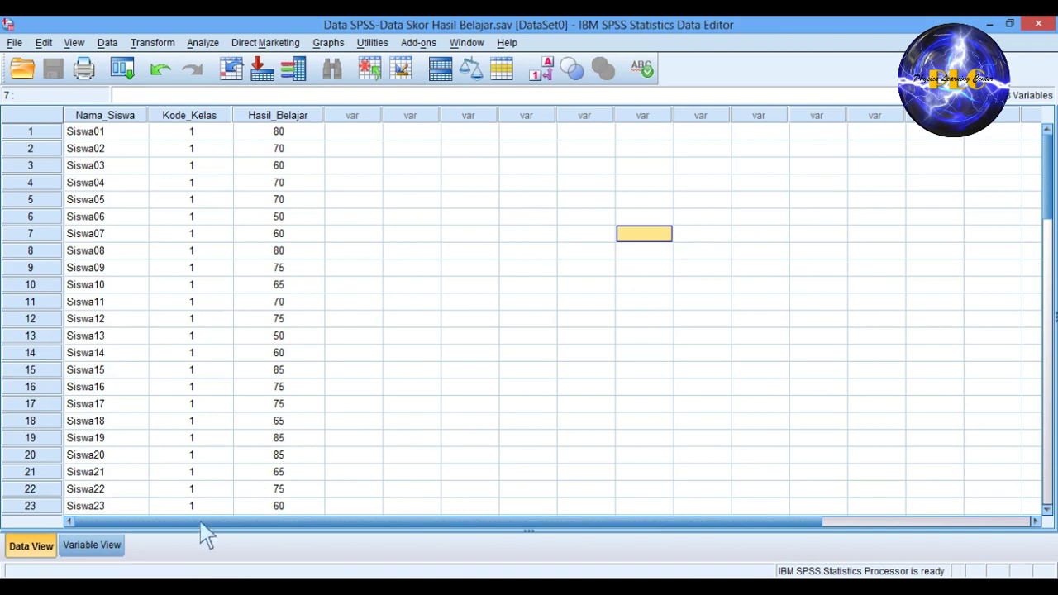
Switch to File Explorer and check the StatDas folder on drive D for the saved dataset file.
click(149, 588)
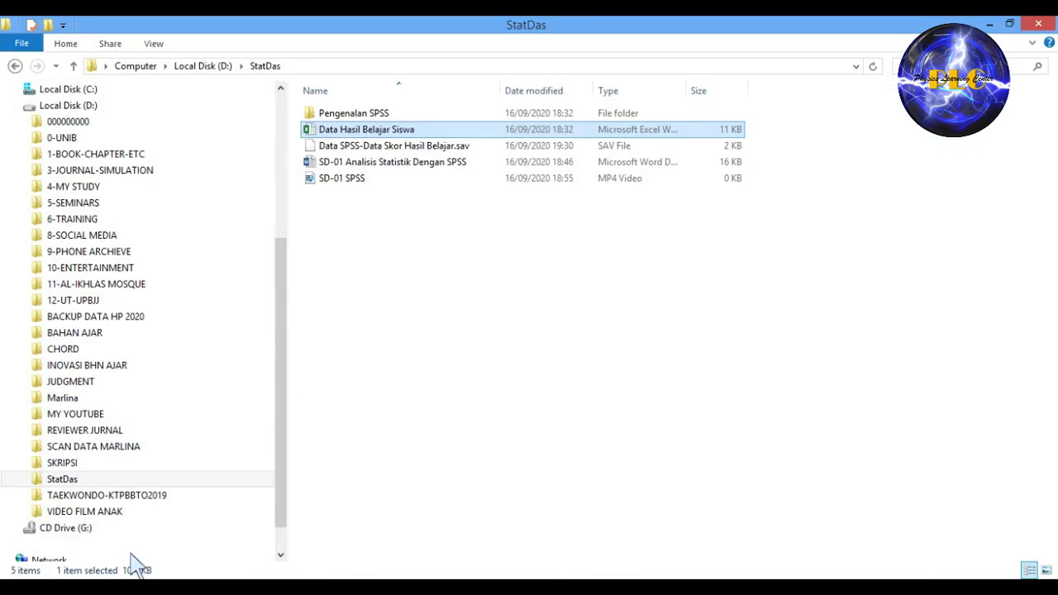
drag(286, 352, 296, 412)
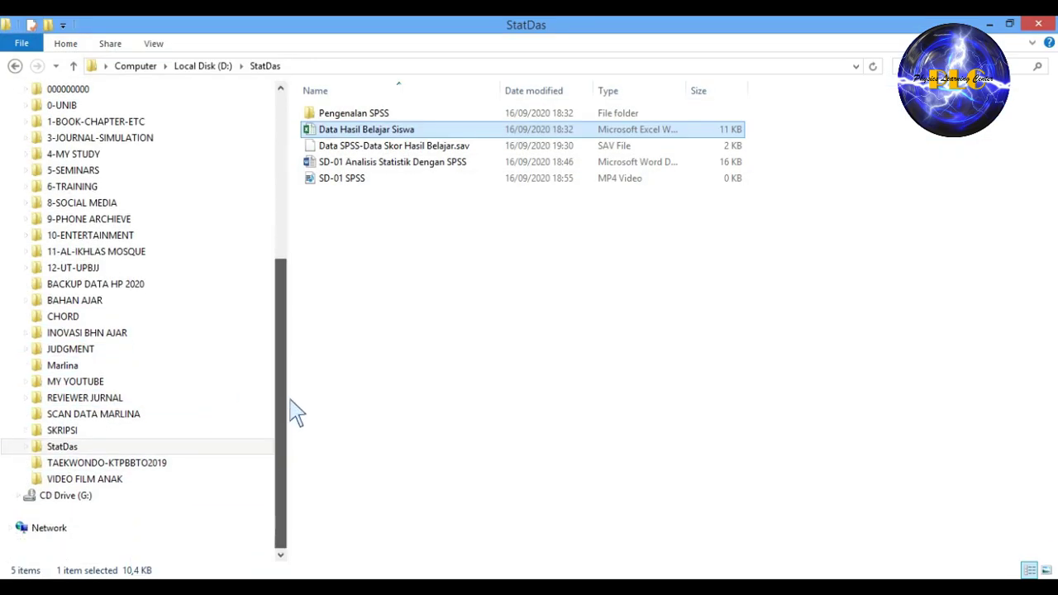
click(82, 448)
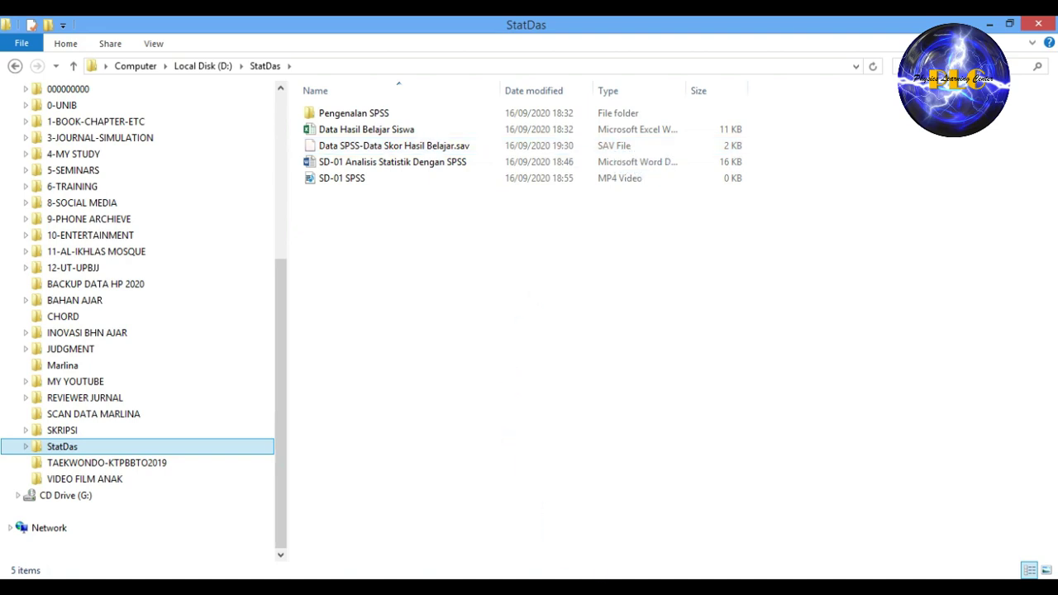
Switch back to the SPSS Data Editor and look through the student records down to the last one and back.
mouse_move(602, 575)
click(578, 532)
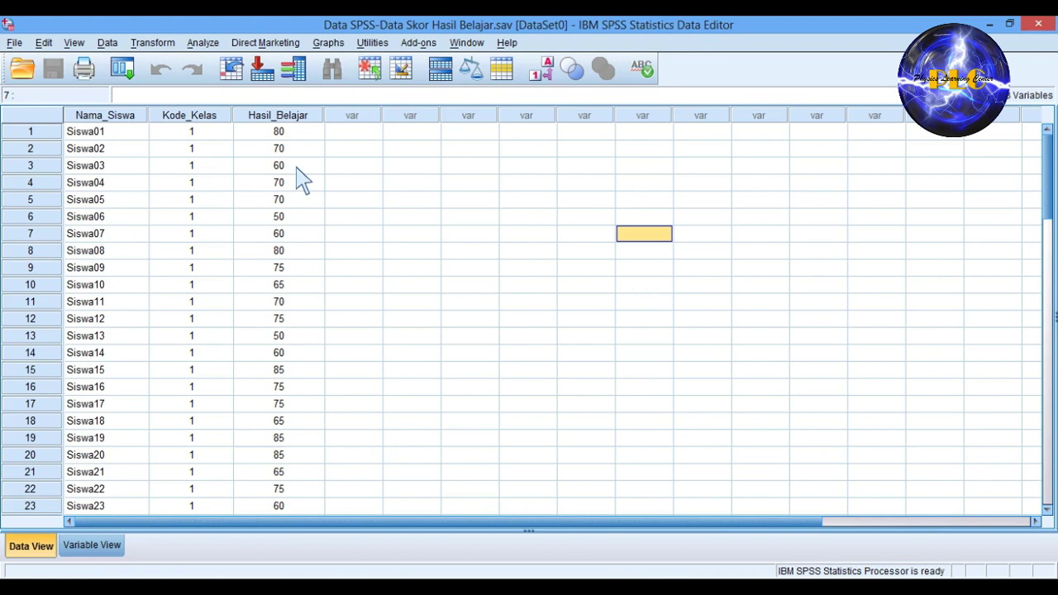
scroll(302, 180, down, 3)
scroll(302, 180, down, 12)
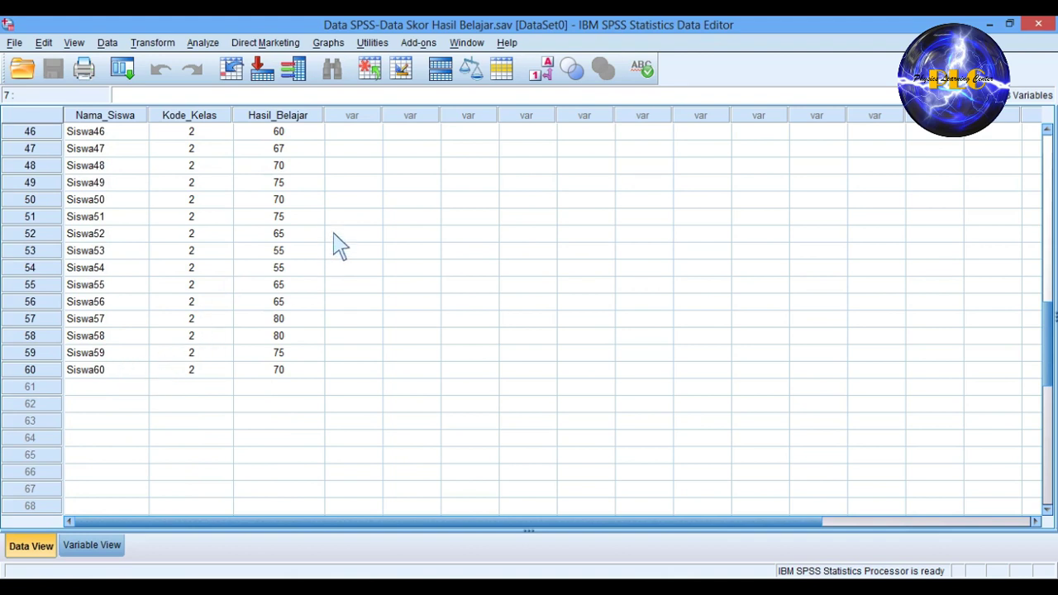
scroll(293, 196, up, 1)
scroll(298, 196, up, 14)
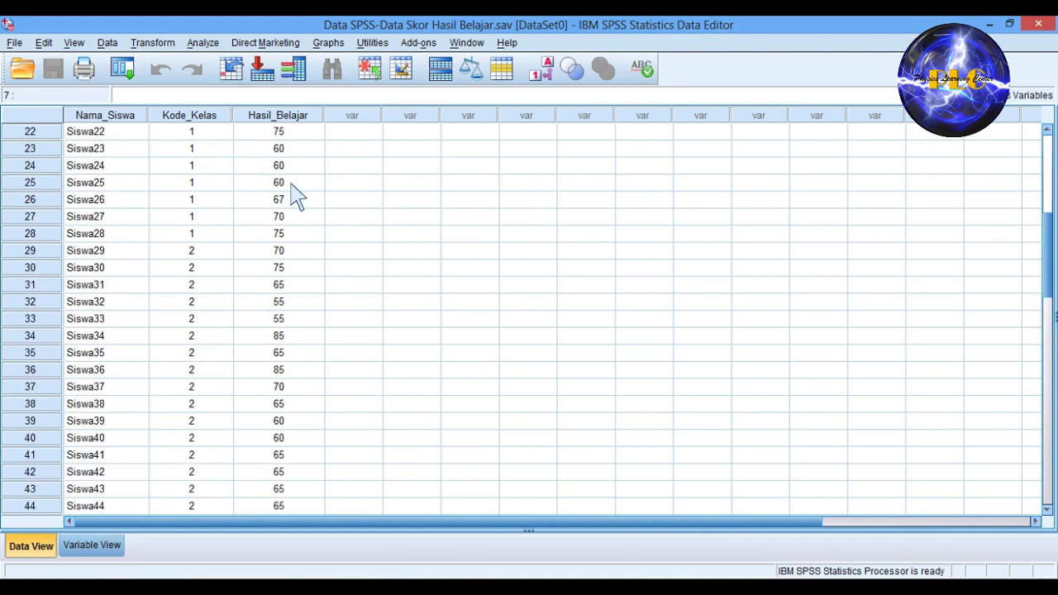
Start a Descriptives analysis and add the Skor Hasil Ujian Kognitif Siswa variable to it.
click(214, 44)
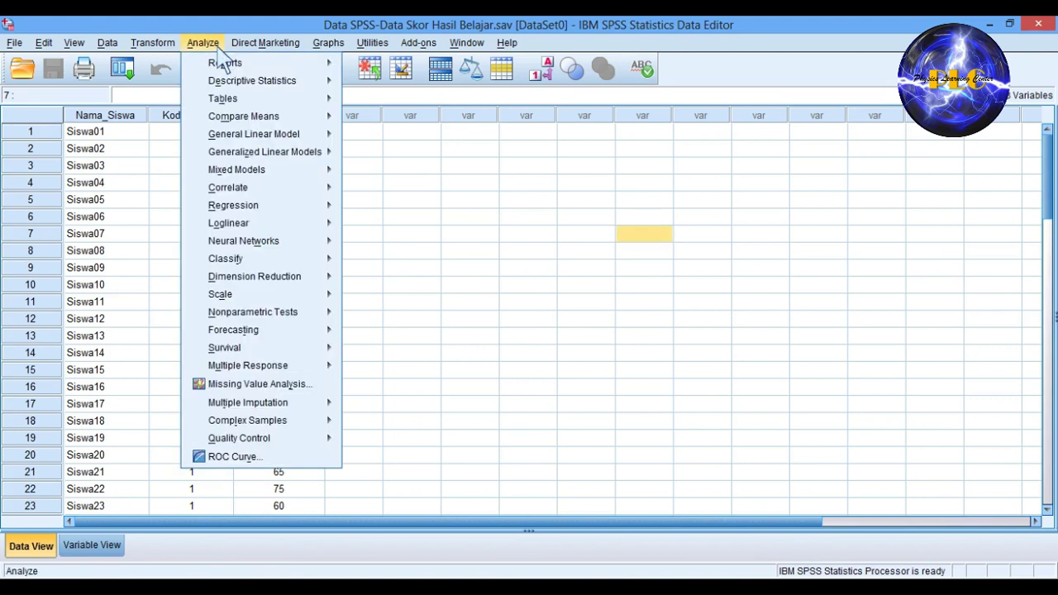
mouse_move(229, 83)
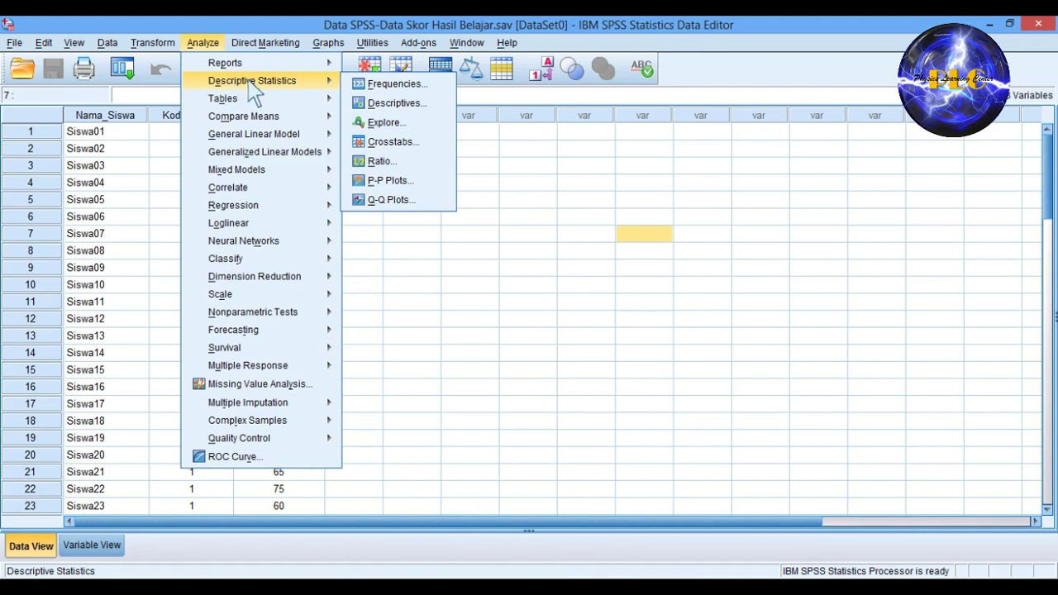
click(396, 103)
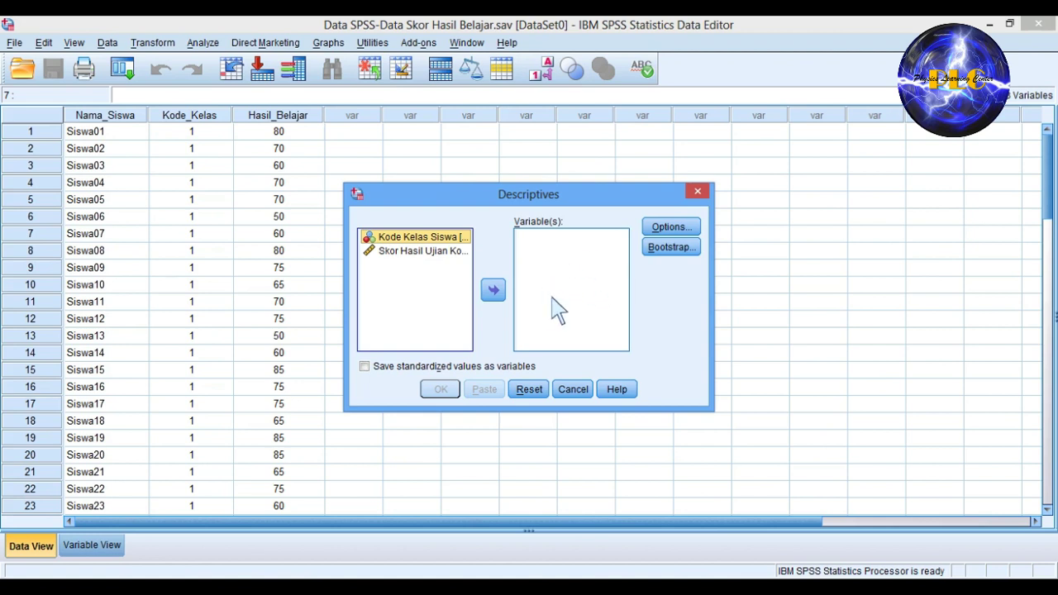
click(442, 256)
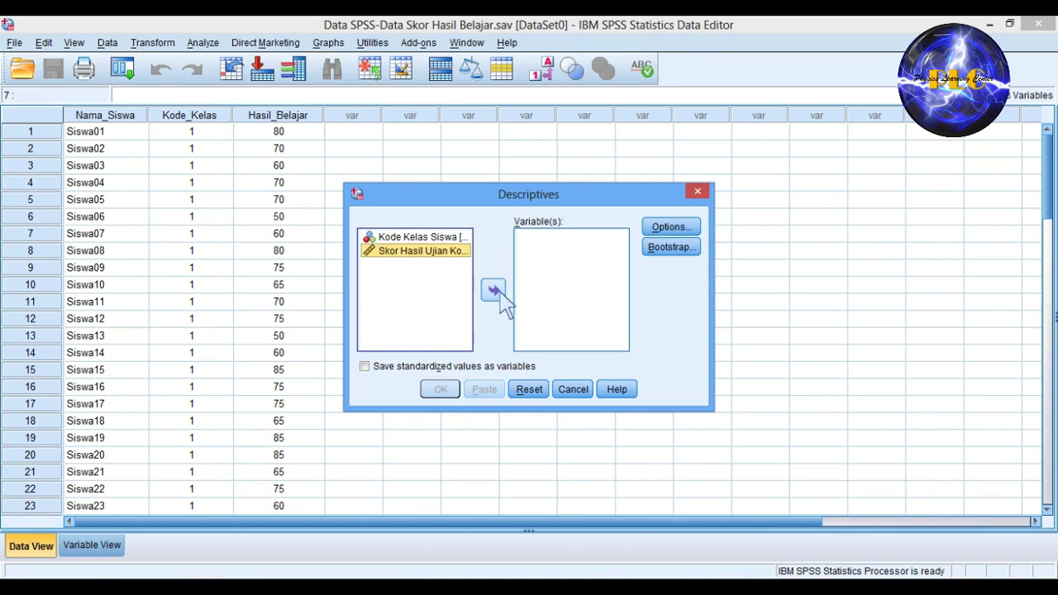
click(493, 291)
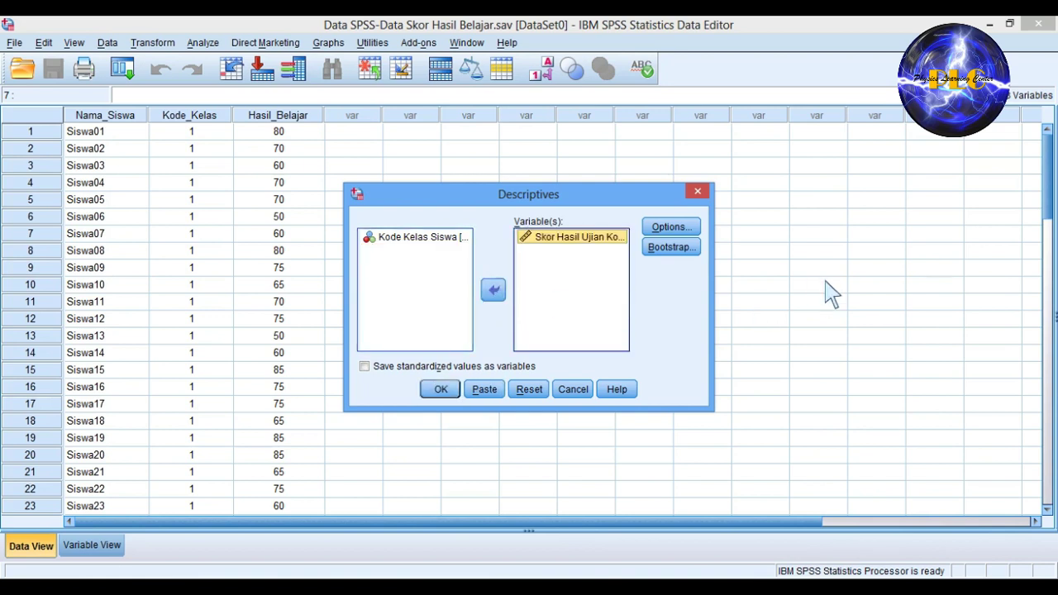
Add Sum, Range, S.E. mean, Kurtosis and Skewness to the default descriptive statistics and run the analysis.
click(690, 229)
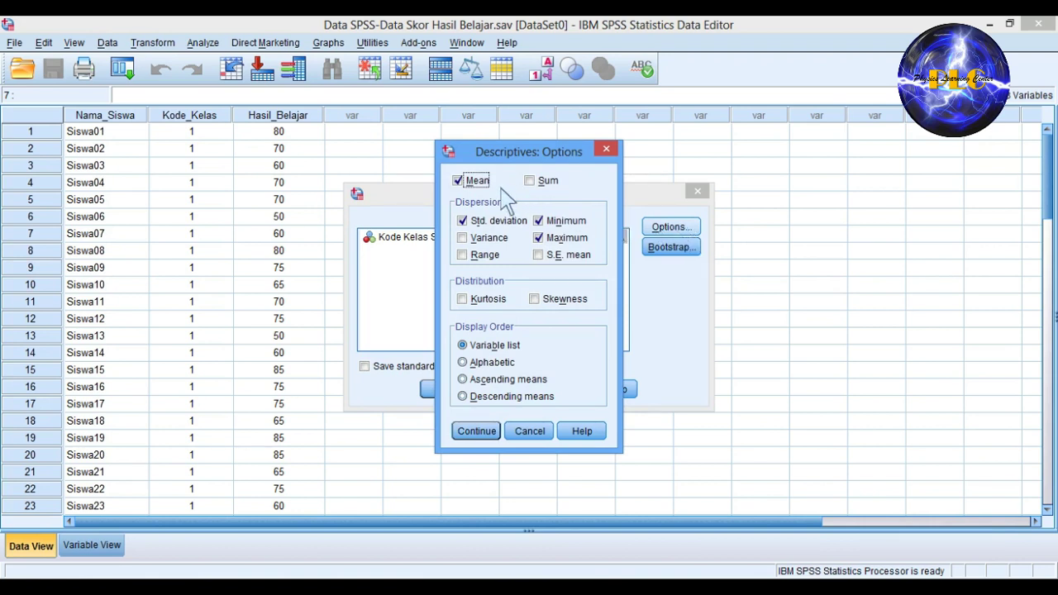
click(537, 183)
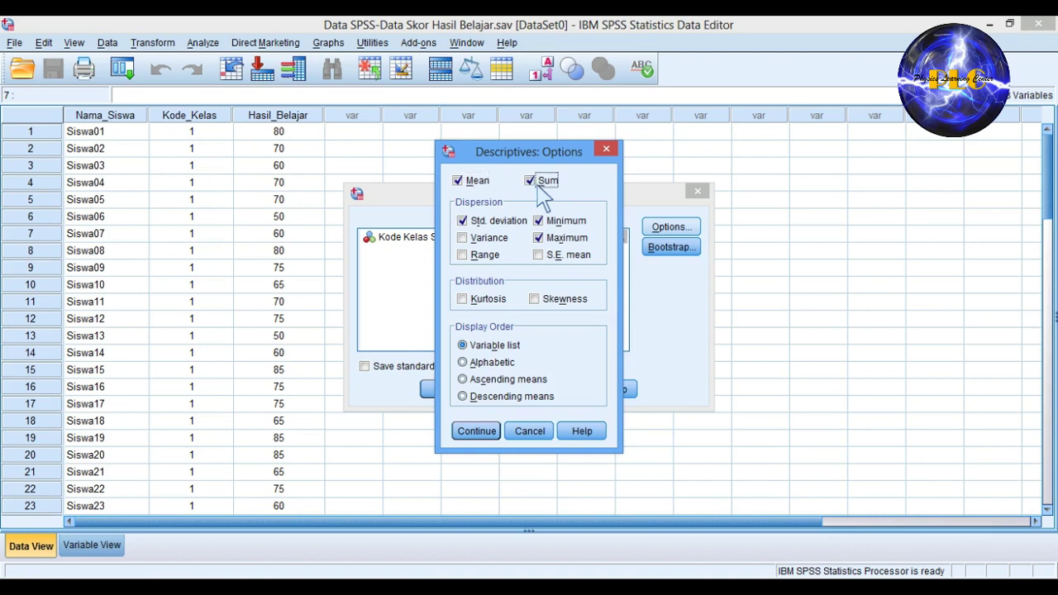
click(539, 236)
click(477, 256)
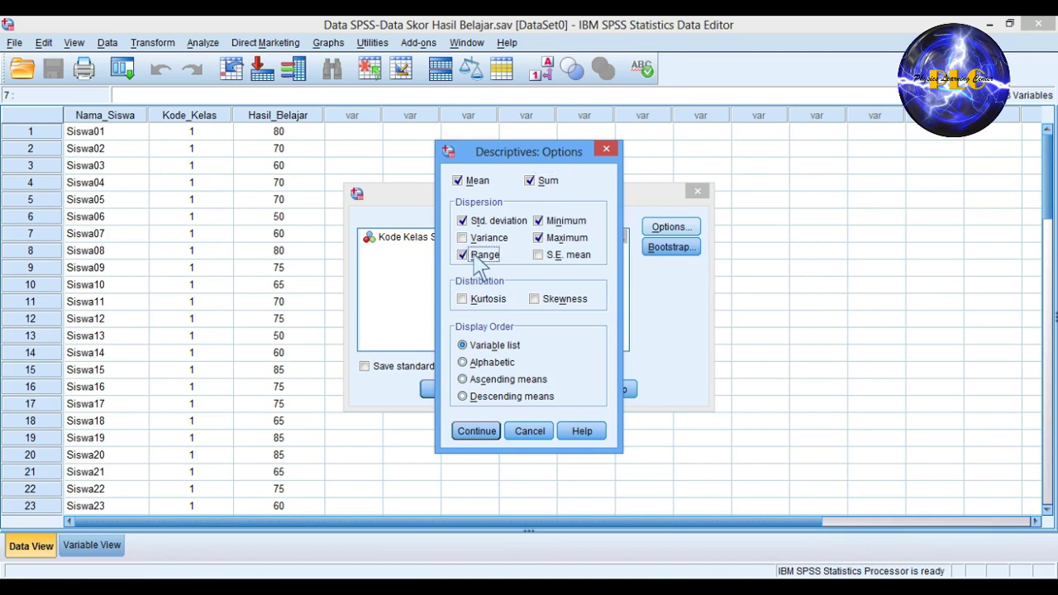
click(546, 259)
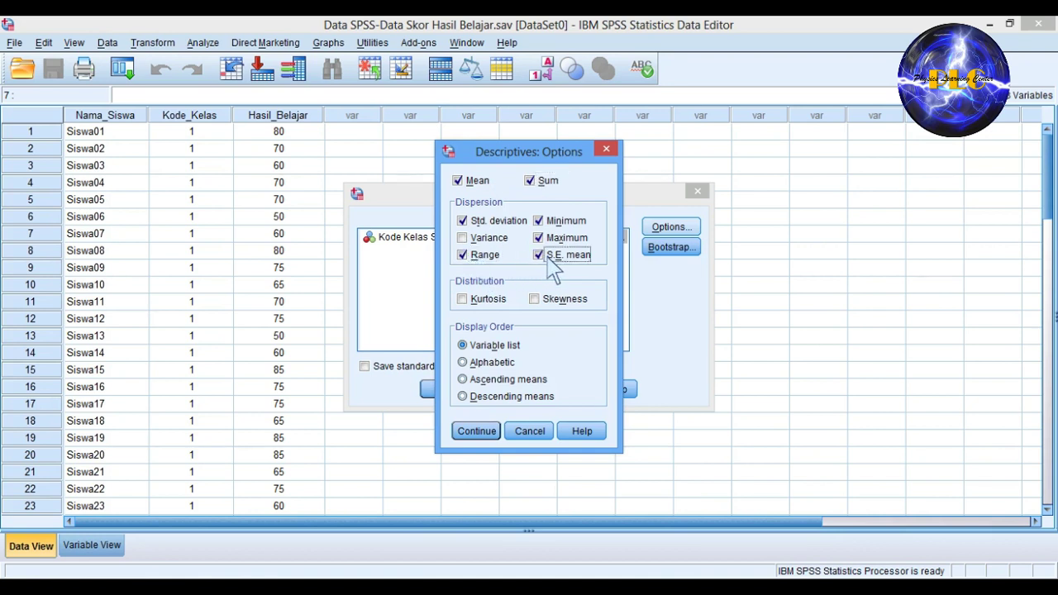
click(484, 299)
click(547, 304)
click(544, 303)
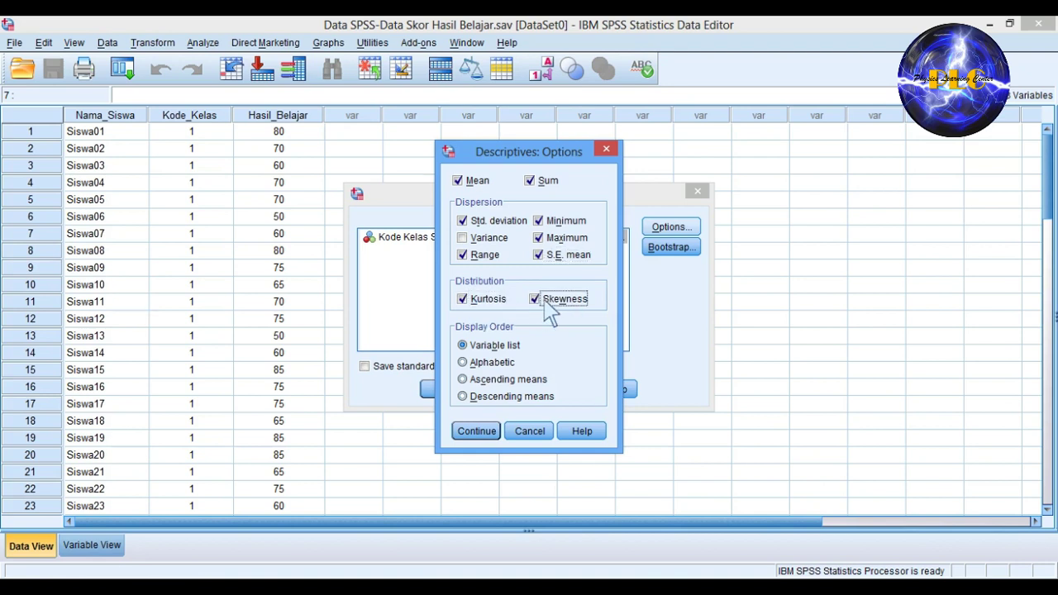
click(496, 438)
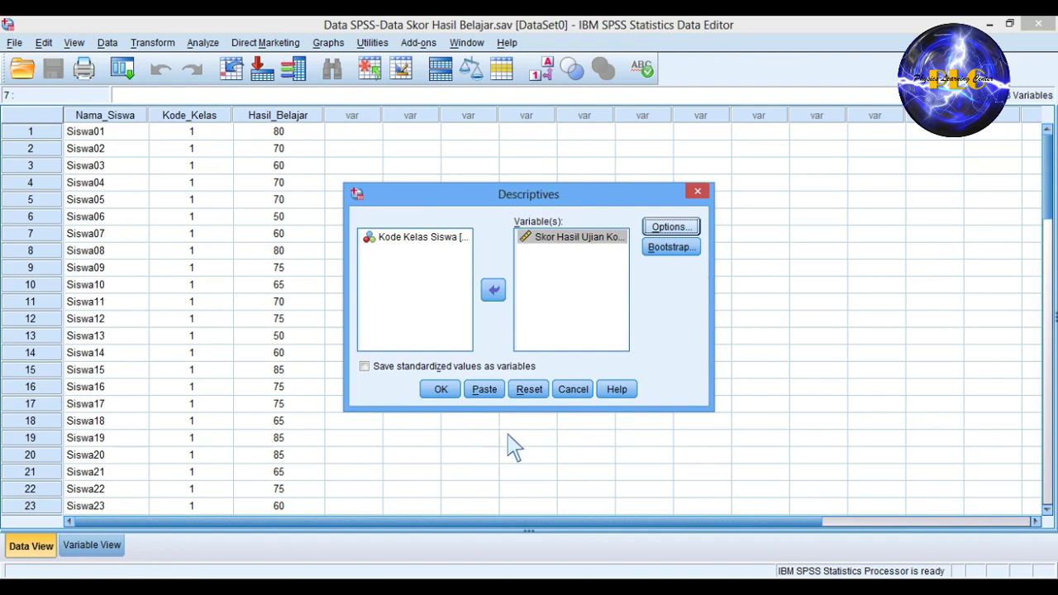
click(453, 394)
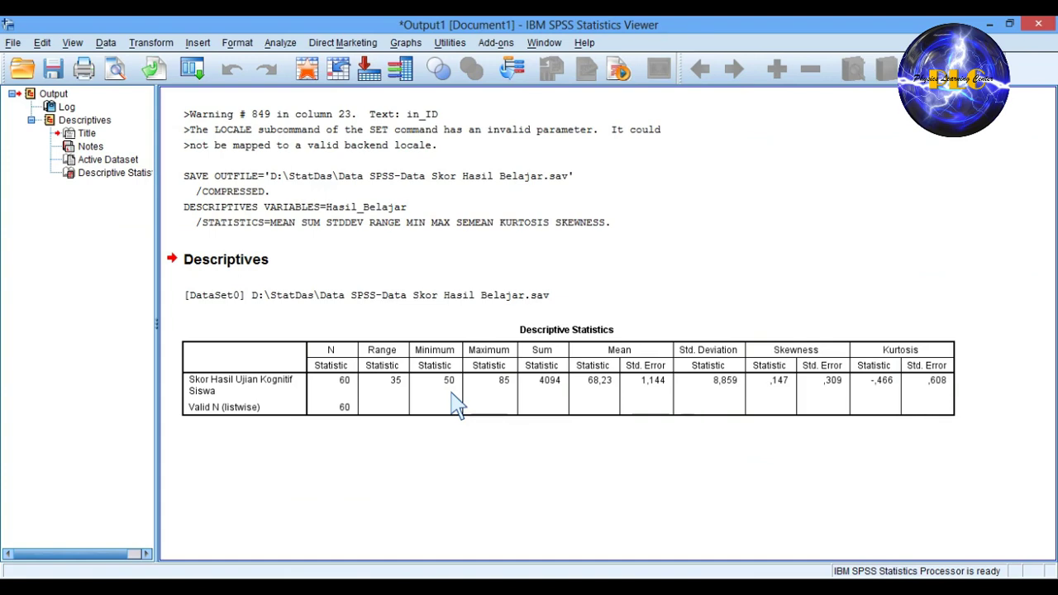
Start saving the output document and choose the StatDas folder on Local Disk (D:) as its location.
click(349, 420)
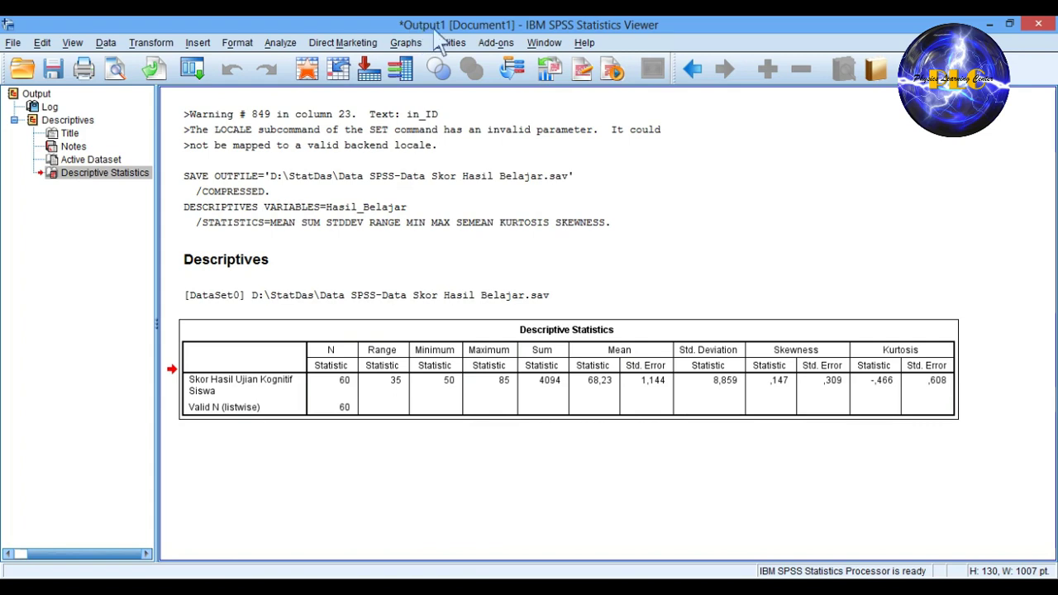
click(14, 42)
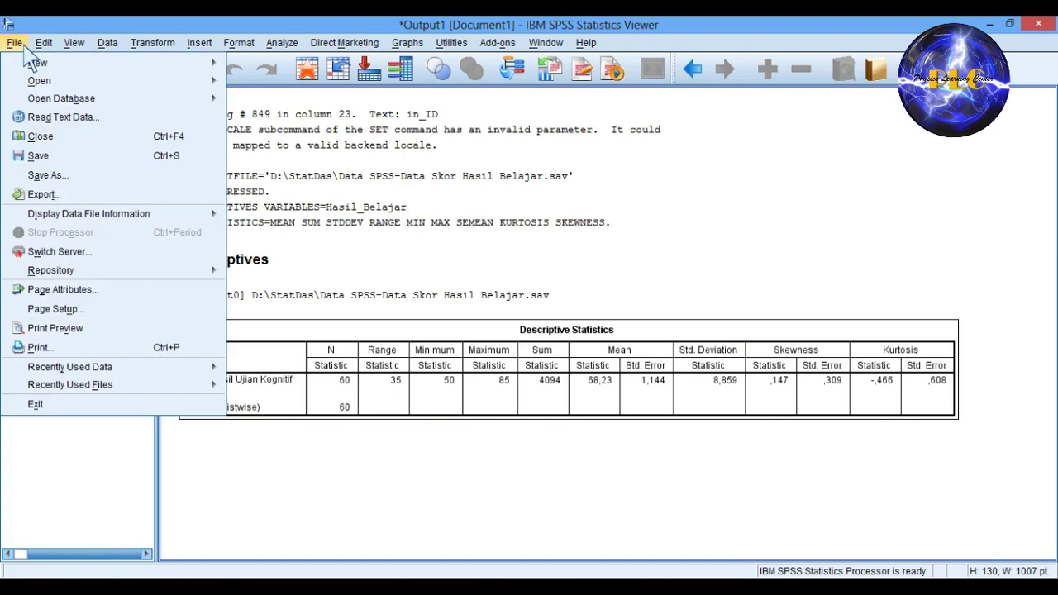
click(38, 157)
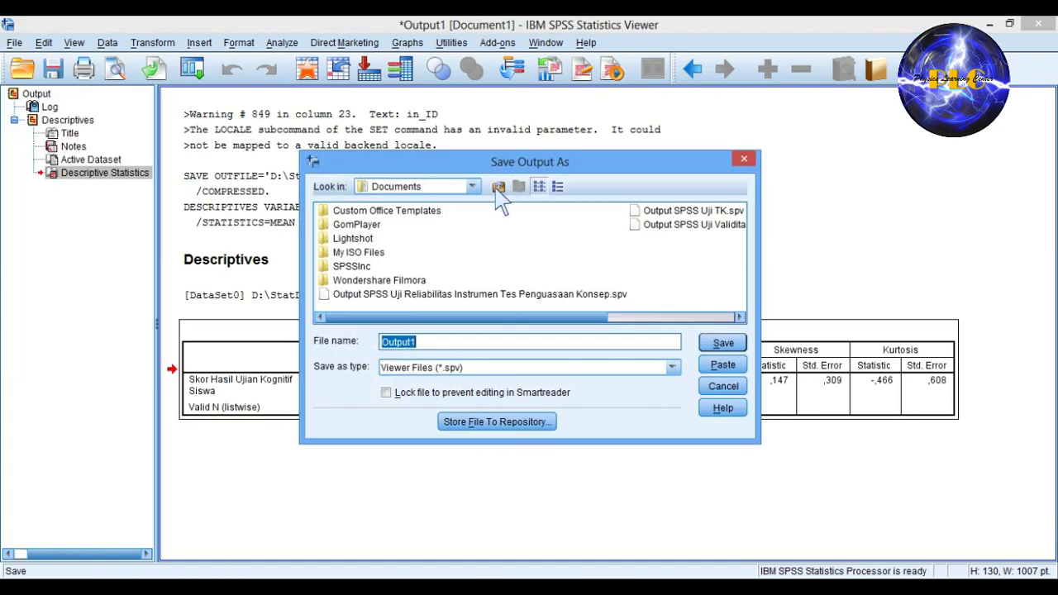
click(472, 186)
scroll(487, 293, up, 2)
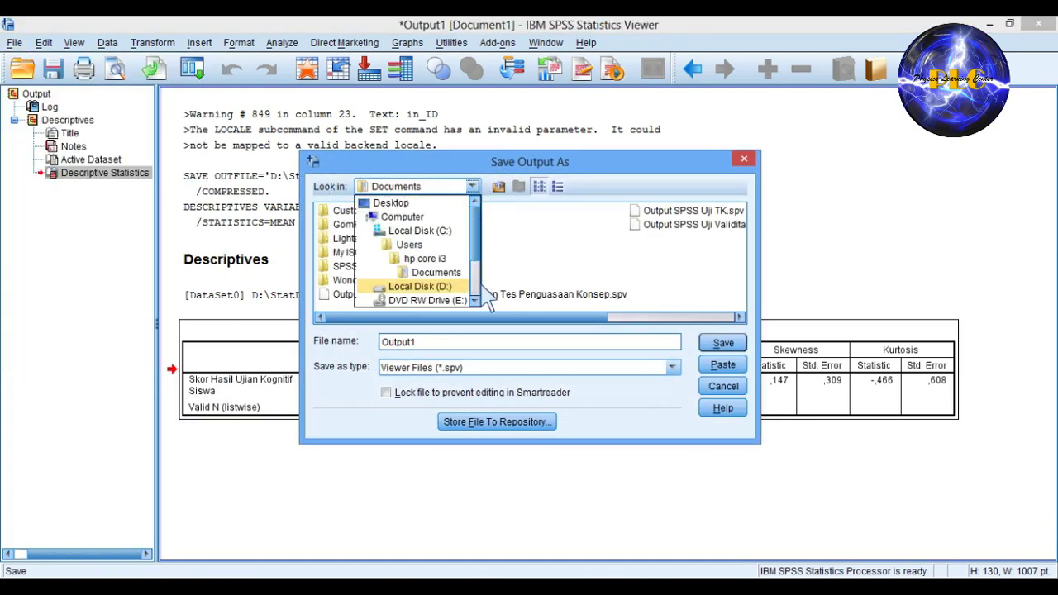
click(454, 286)
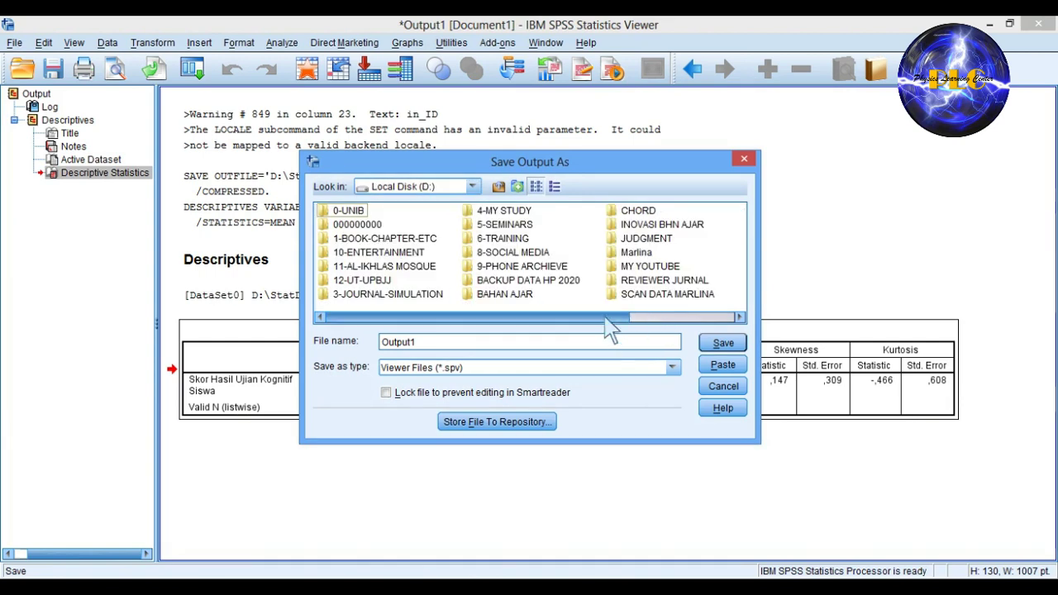
scroll(604, 317, right, 3)
click(660, 226)
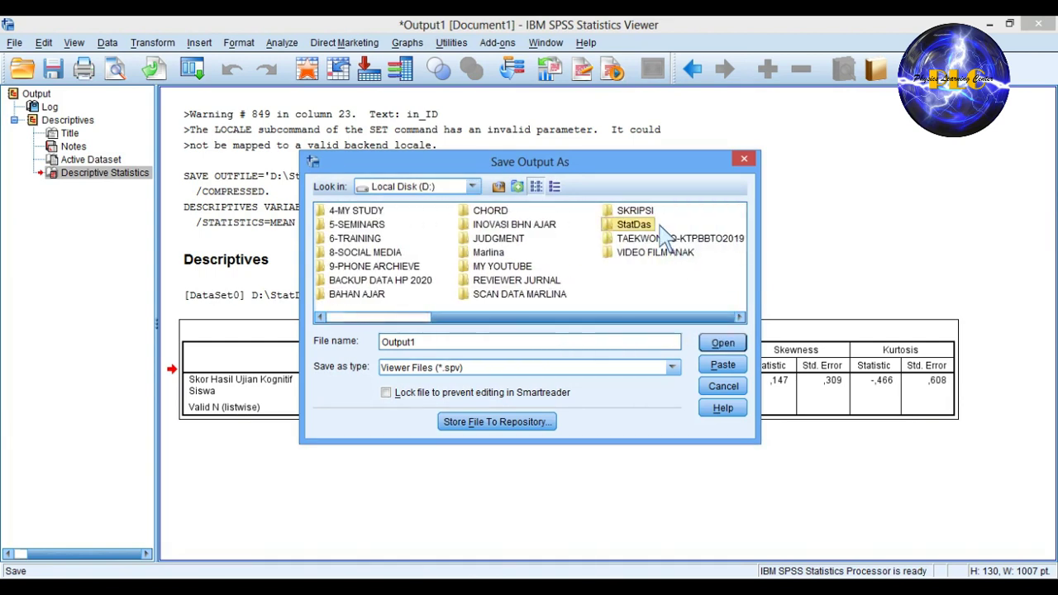
double_click(660, 225)
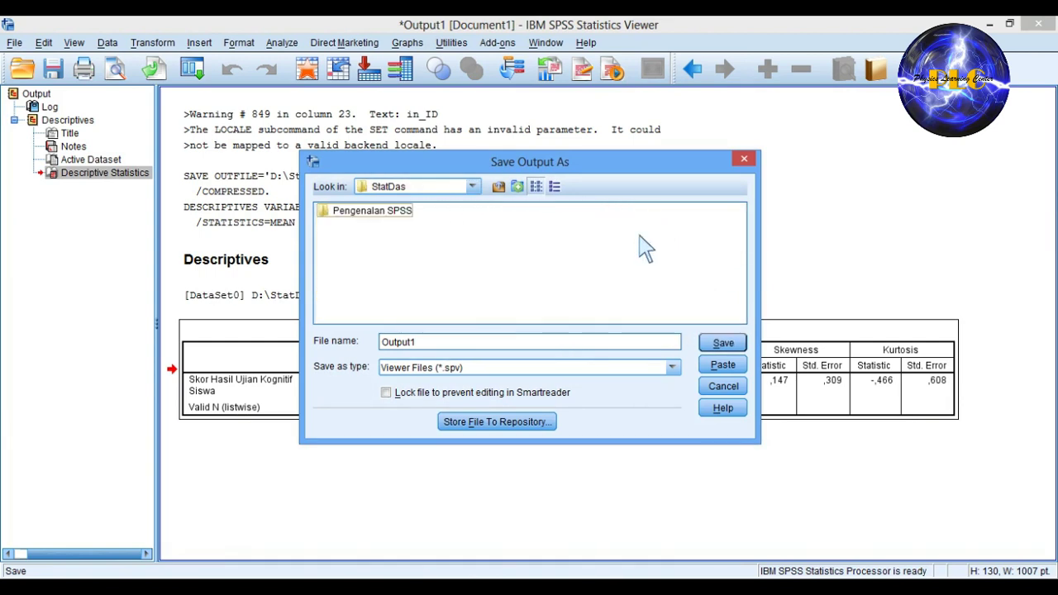
Name the output file "Output SPSS-Analisis Statistik Deskriptif Hasil Belajar Siswa" and save it as a Viewer file.
click(393, 342)
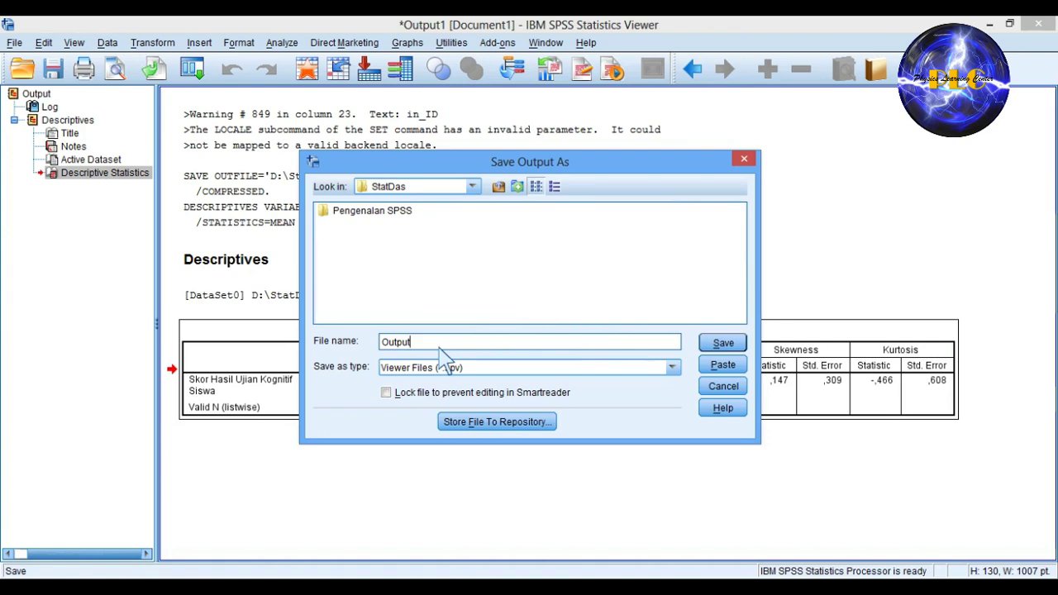
text(SPSS-Analis)
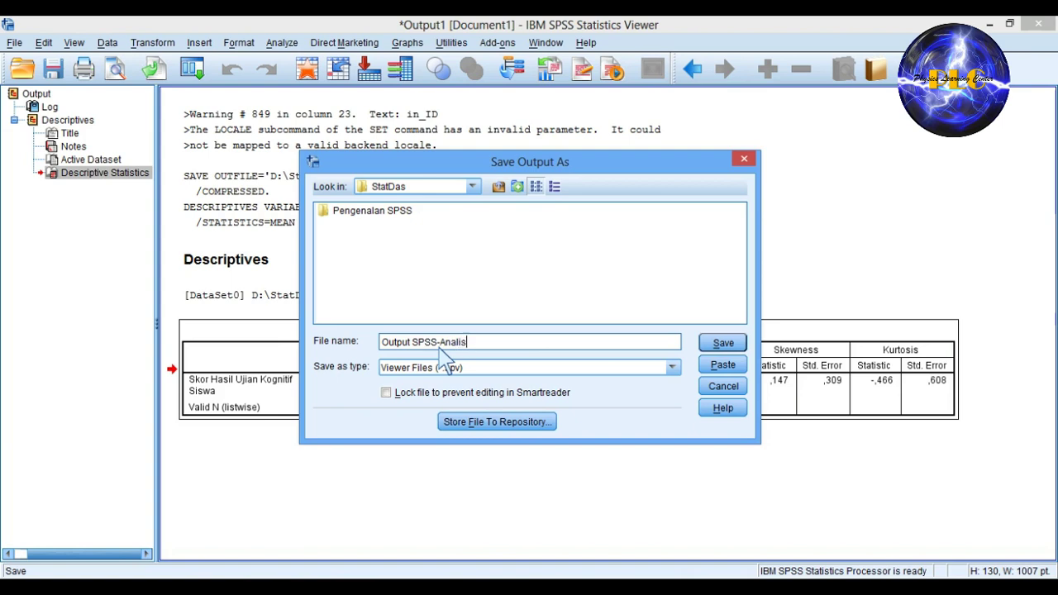
text(is Statistik Deskriptif)
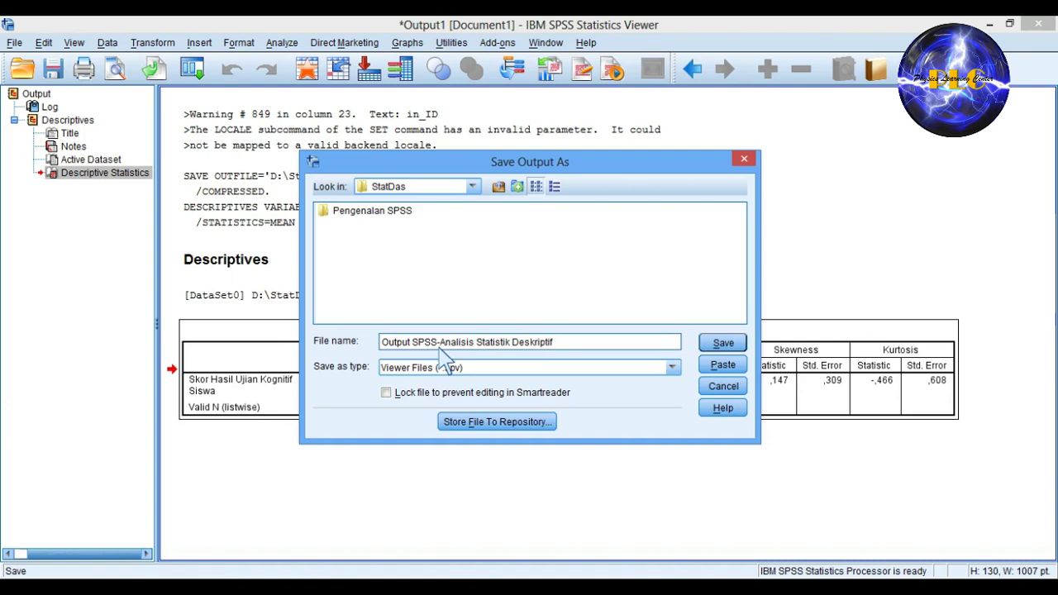
text( Hasil Belajar Siswa)
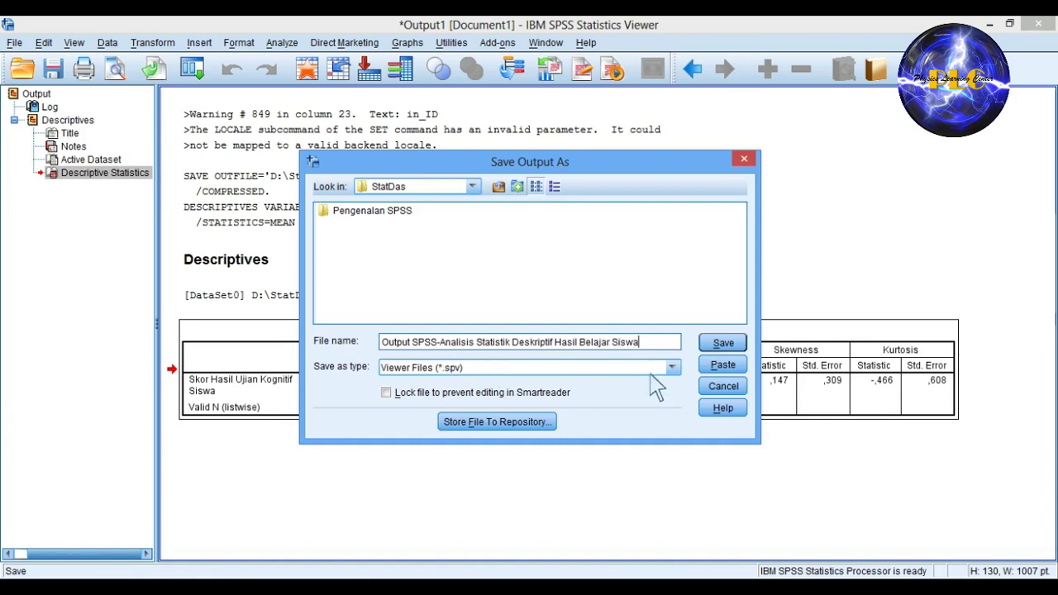
click(715, 346)
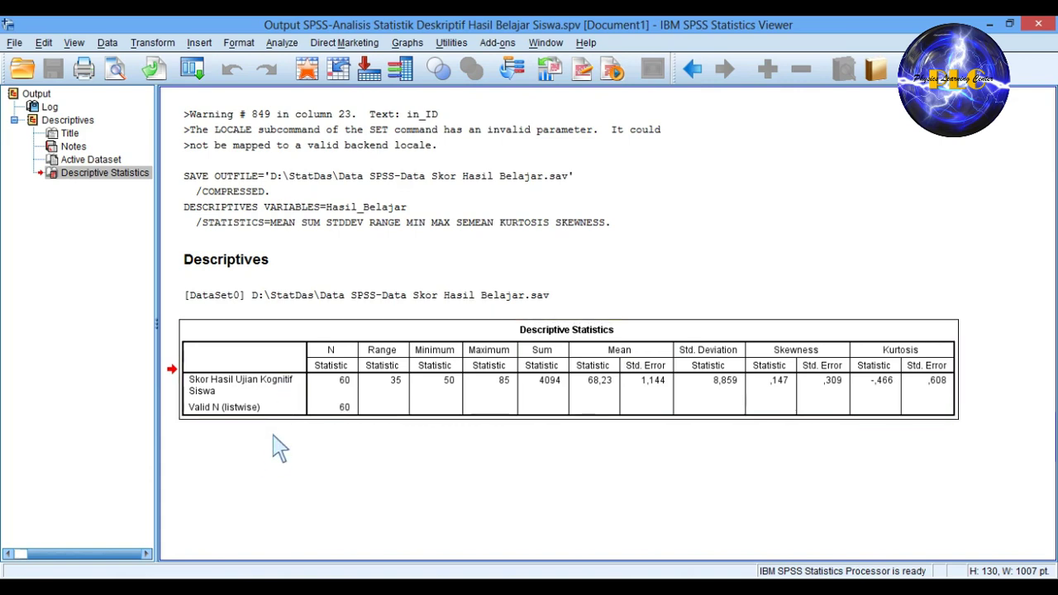
Copy the Descriptive Statistics table, switch to the Word document SD-01 Analisis Statistik Dengan SPSS and paste it on the blank page.
right_click(279, 362)
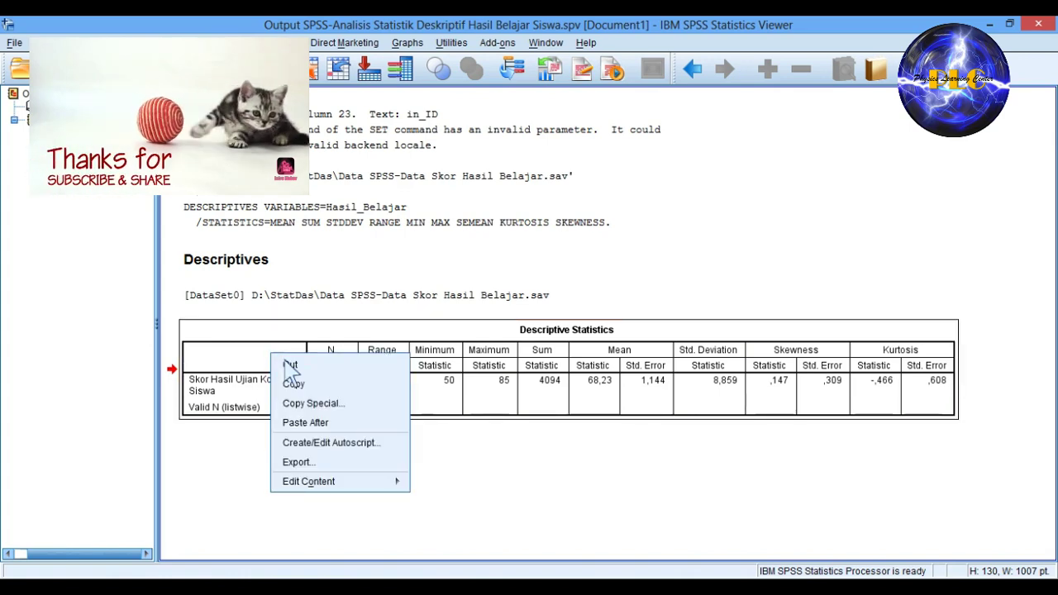
click(309, 384)
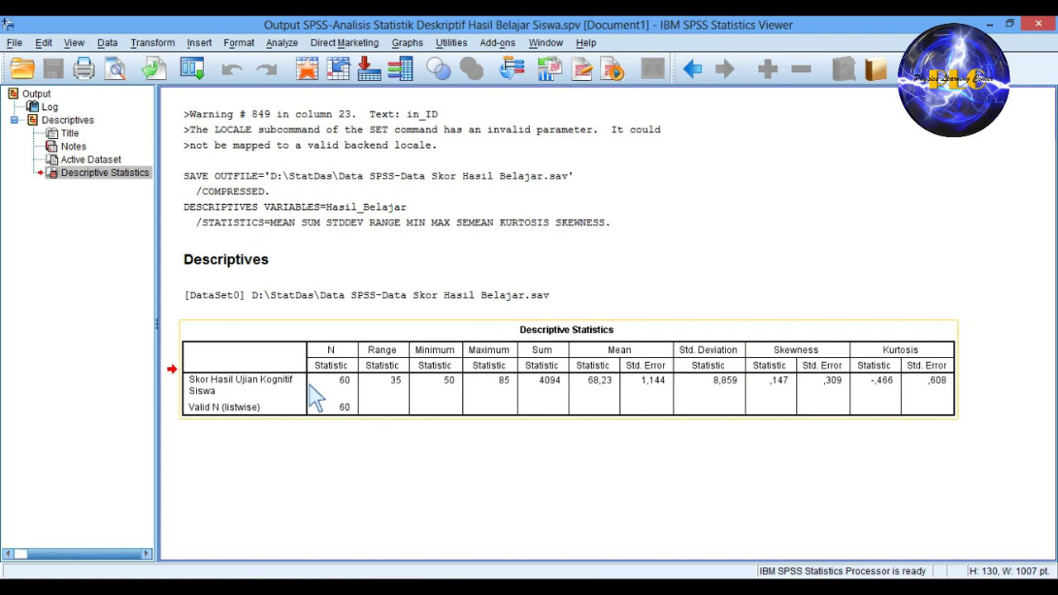
key(alt+Tab)
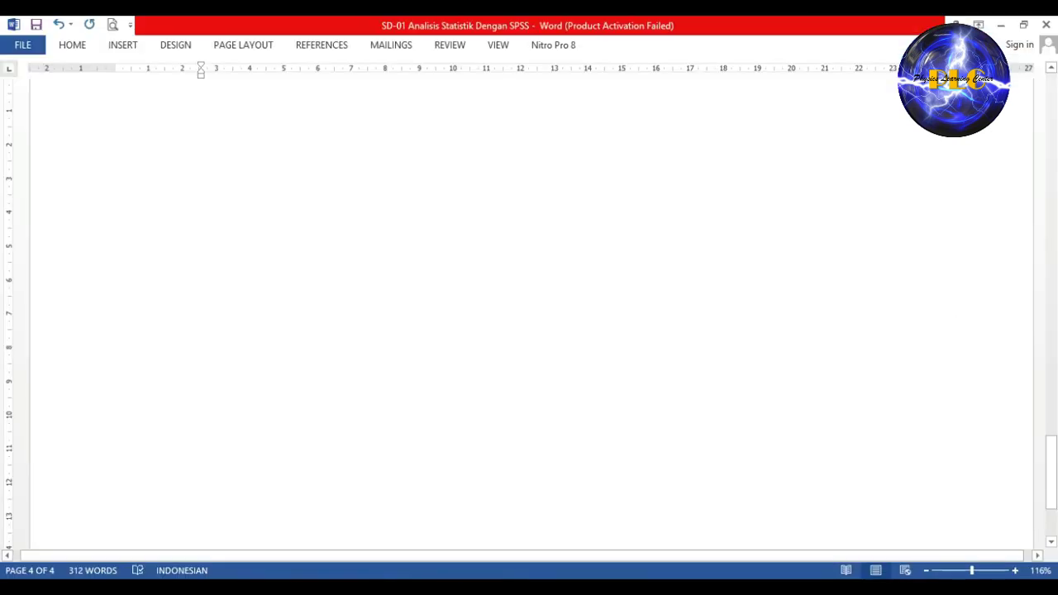
click(385, 230)
right_click(230, 213)
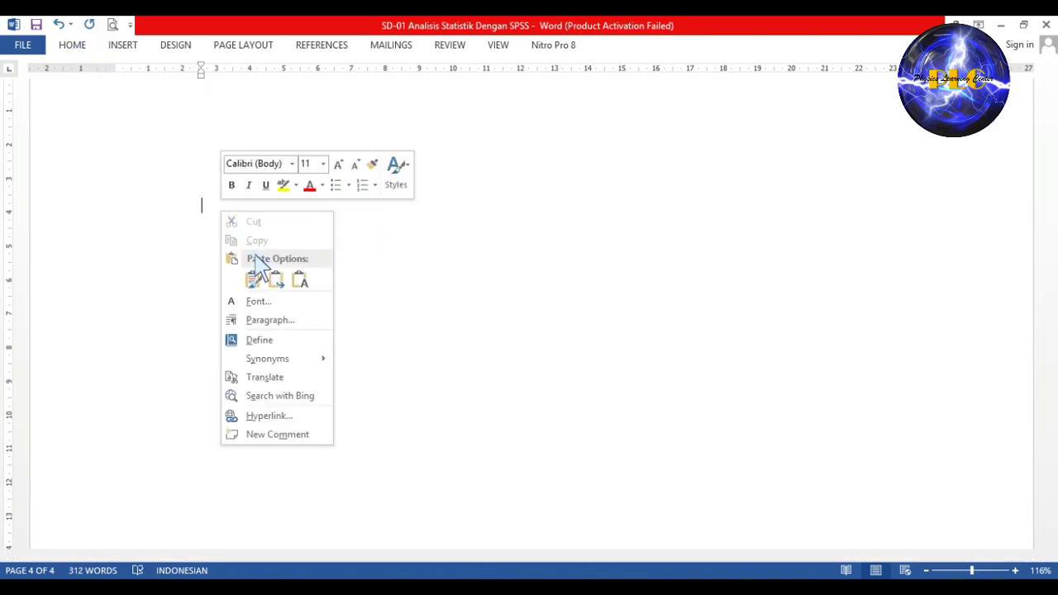
click(255, 279)
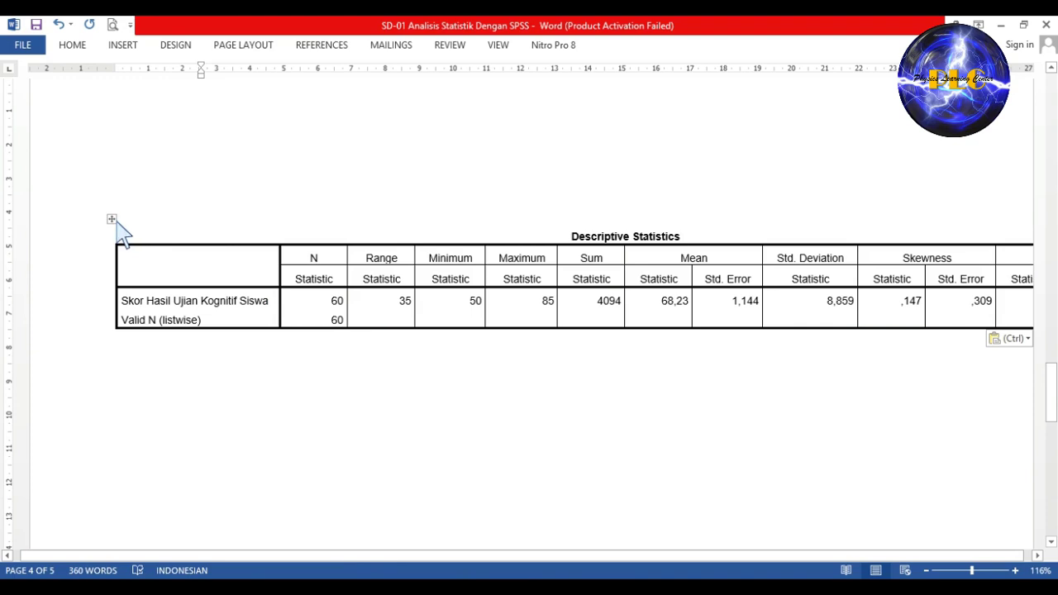
click(113, 220)
click(400, 407)
Return to the SPSS Data Editor and set up an Explore analysis with Skor Hasil Ujian Kognitif Siswa as dependent and Kode Kelas Siswa as factor.
click(394, 297)
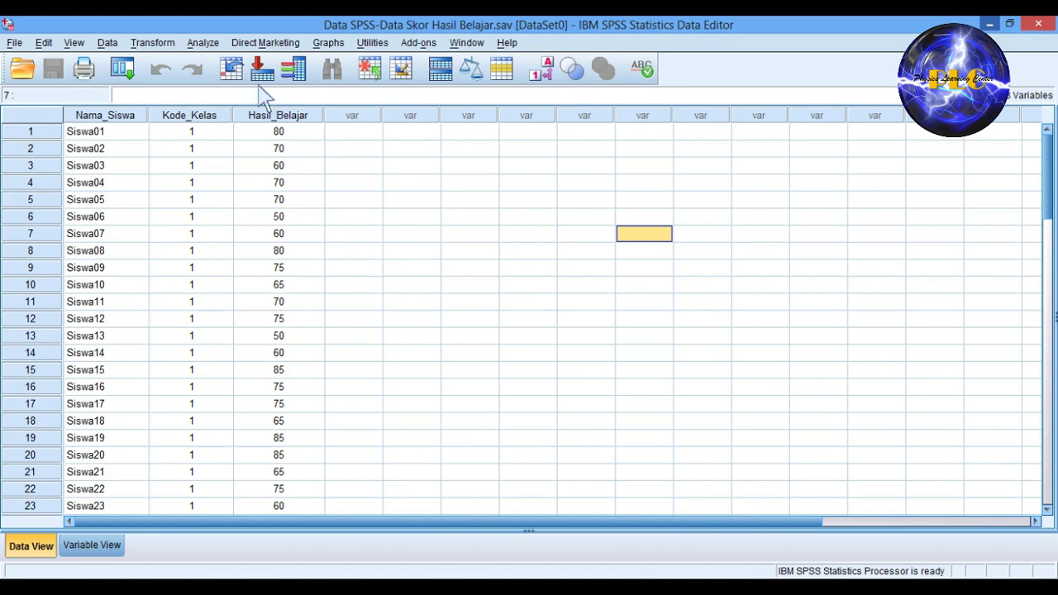
click(204, 43)
mouse_move(273, 82)
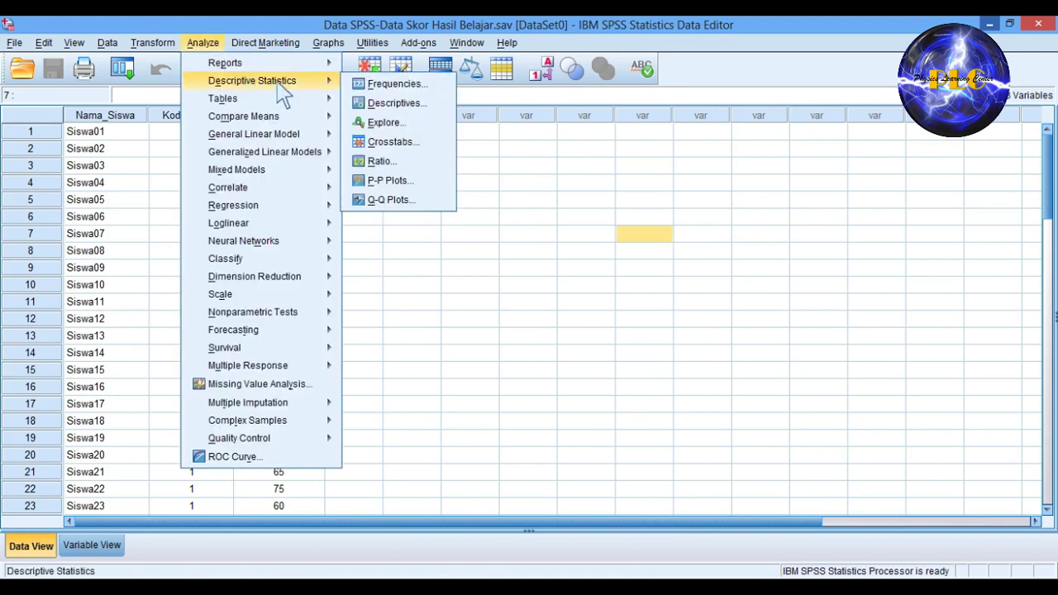
click(400, 132)
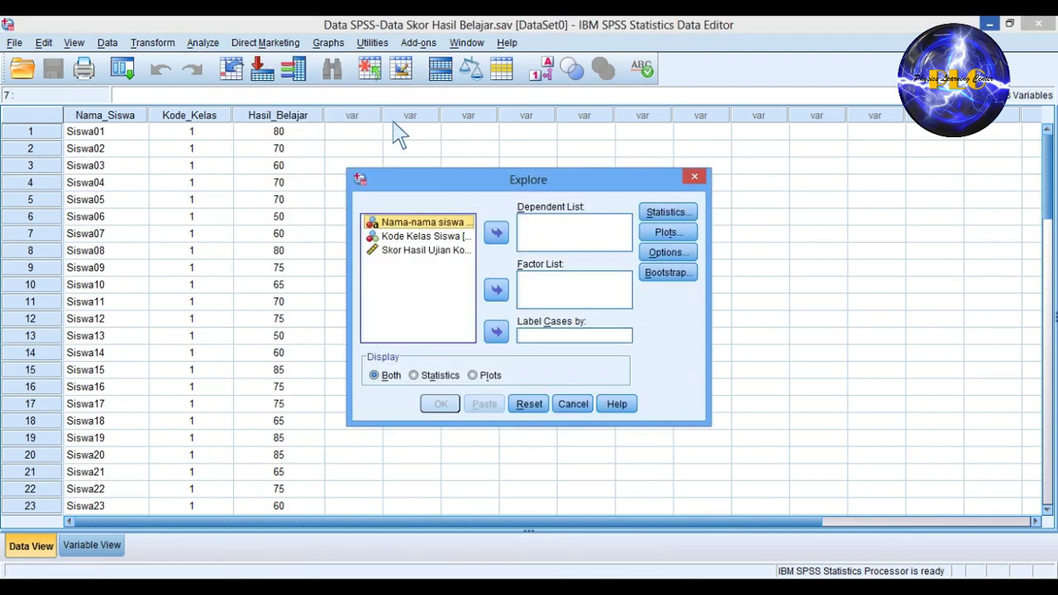
click(438, 251)
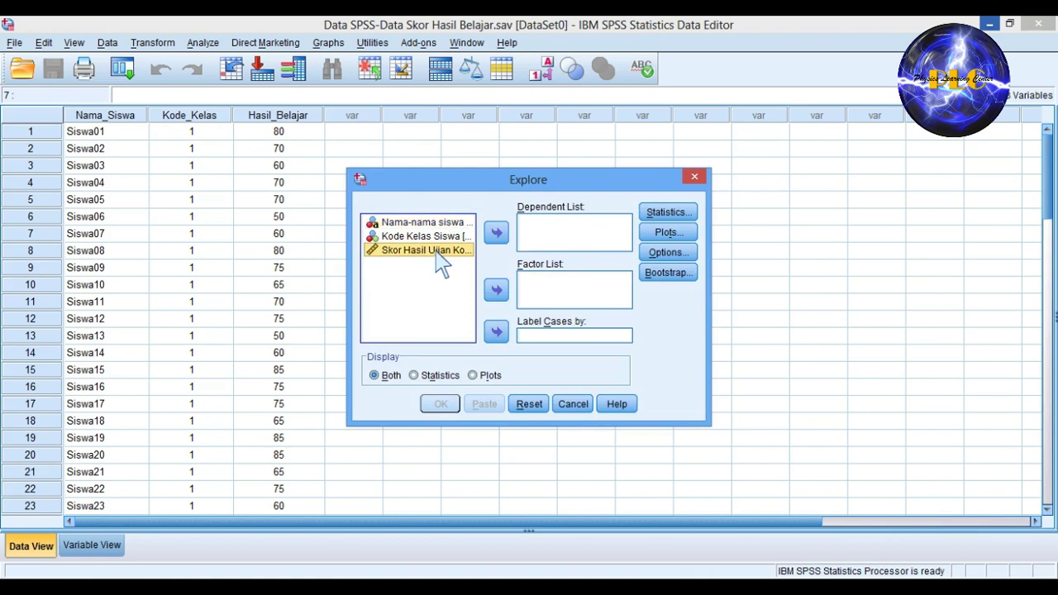
click(499, 235)
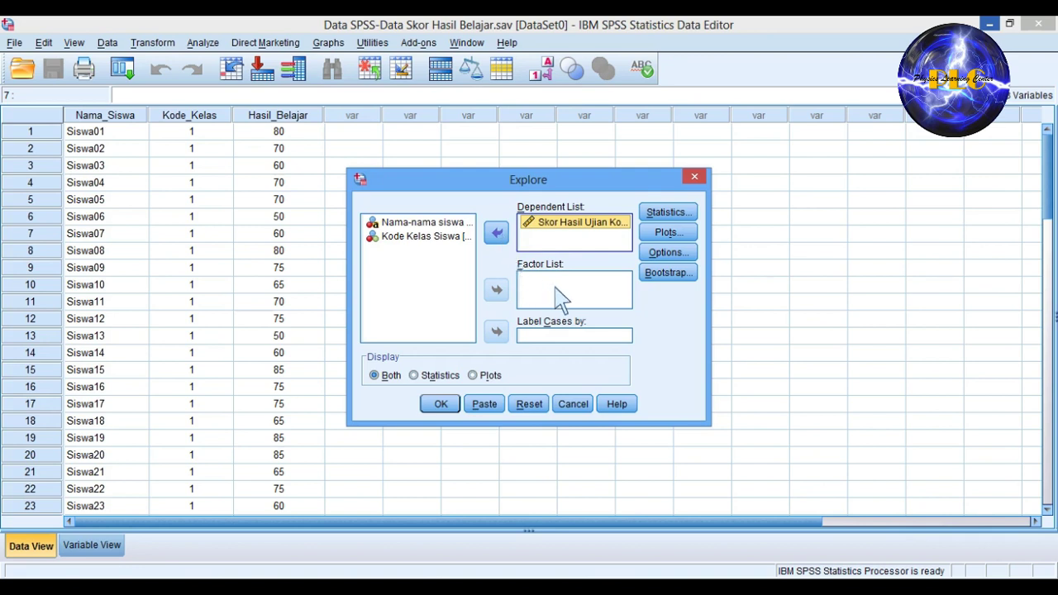
click(451, 238)
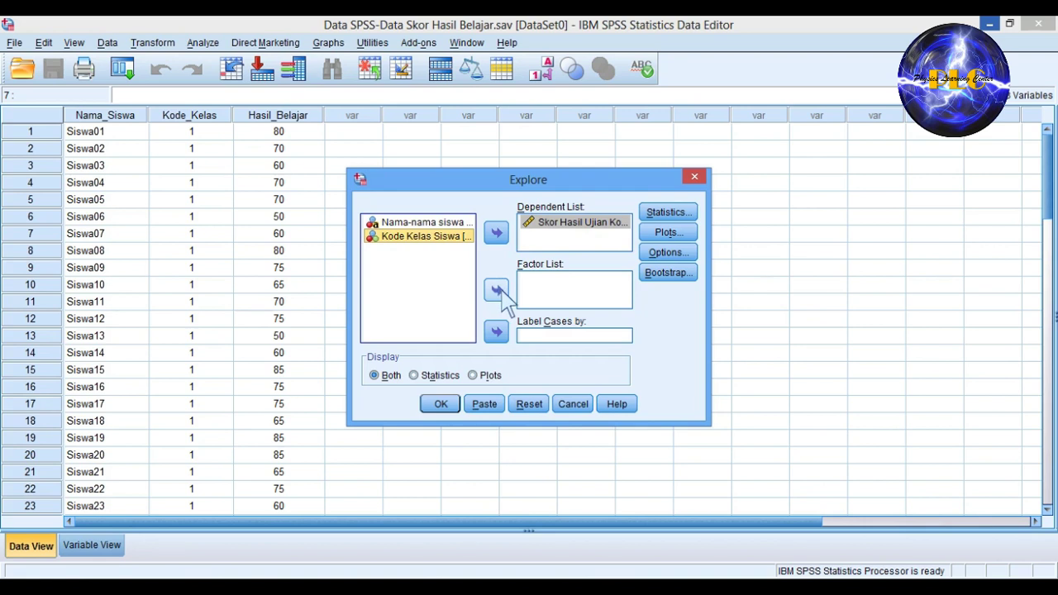
click(496, 291)
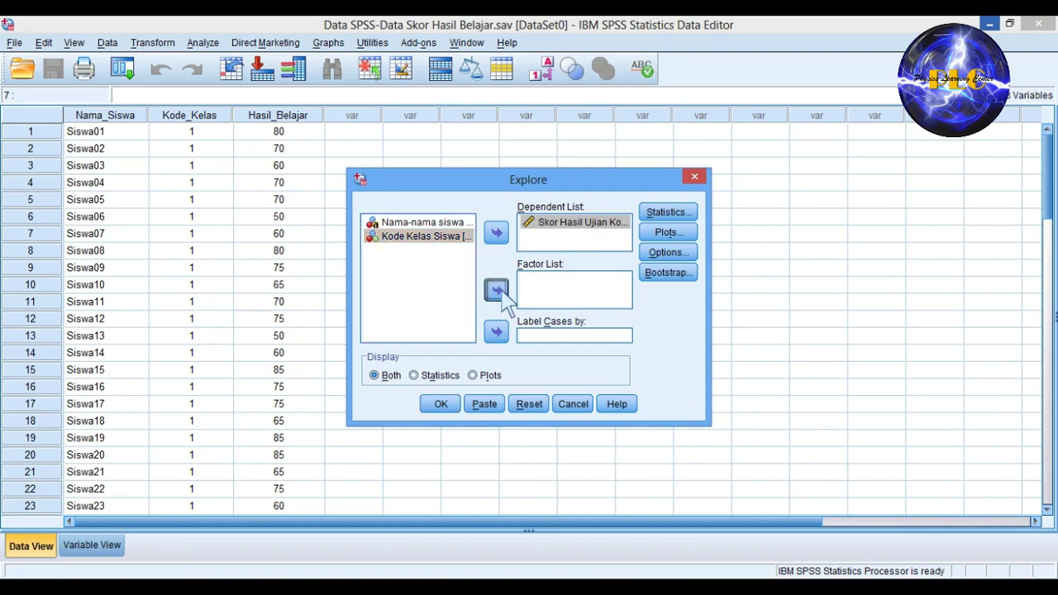
Keep the default Explore statistics with a 95% confidence interval and the default boxplot and stem-and-leaf plots, and run the analysis.
click(691, 217)
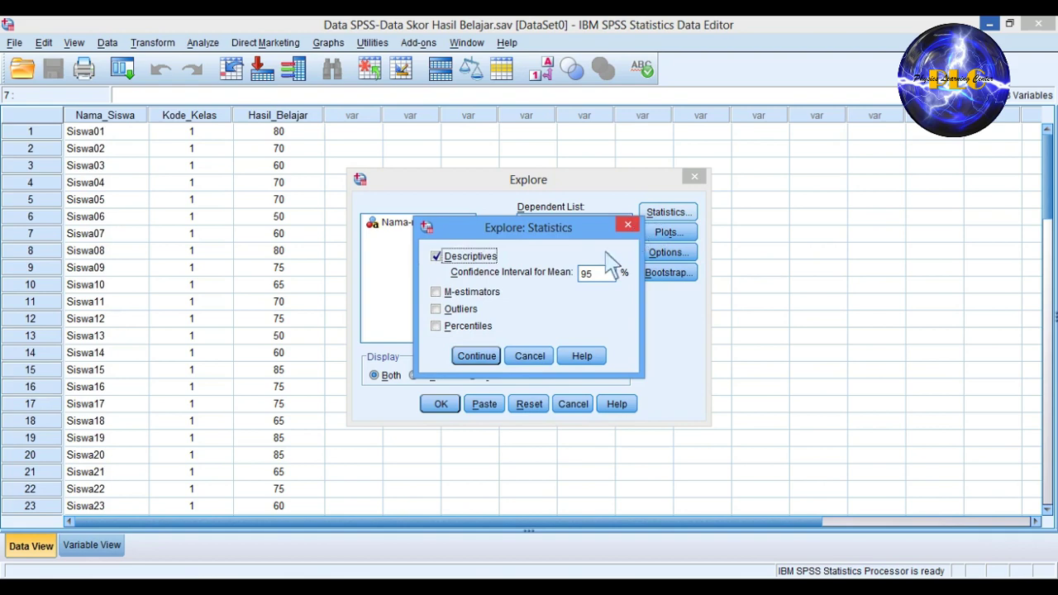
click(476, 355)
click(666, 233)
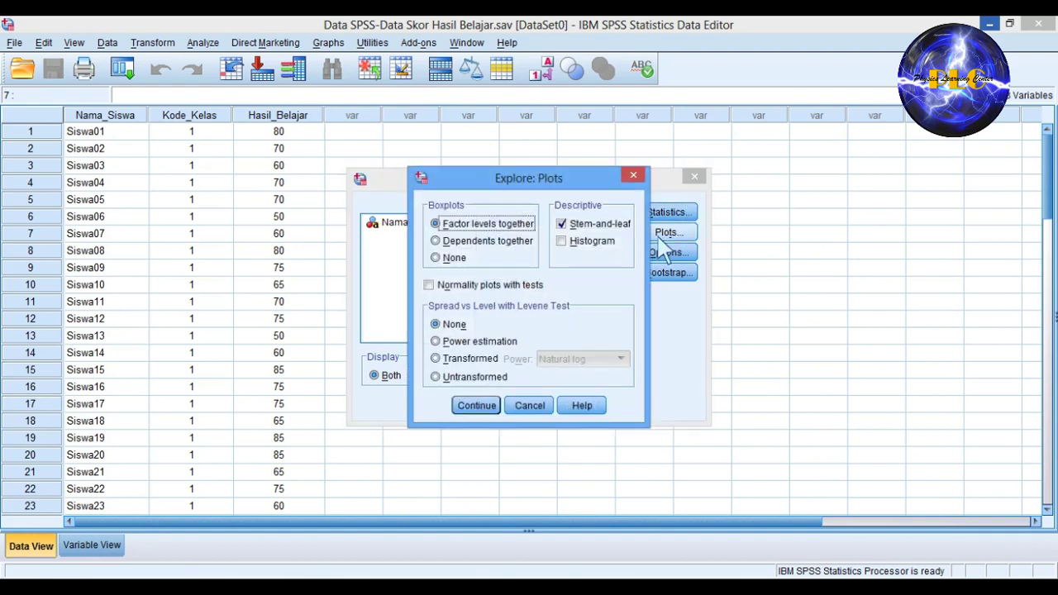
click(491, 418)
click(451, 403)
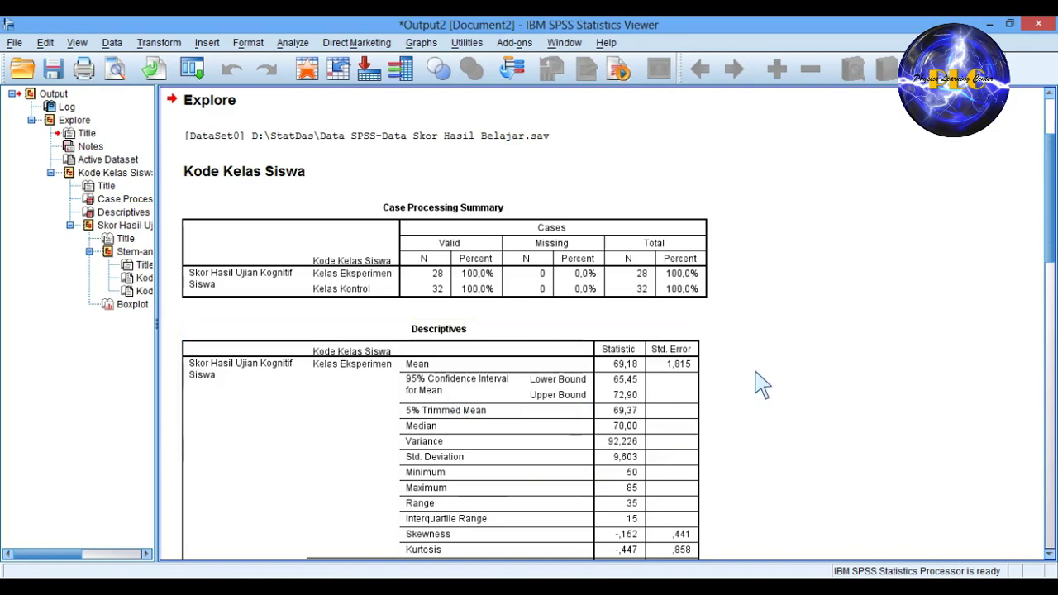
Examine the Explore output's Case Processing Summary and Descriptives tables for Kelas Eksperimen and Kelas Kontrol.
scroll(760, 384, down, 2)
scroll(761, 384, down, 3)
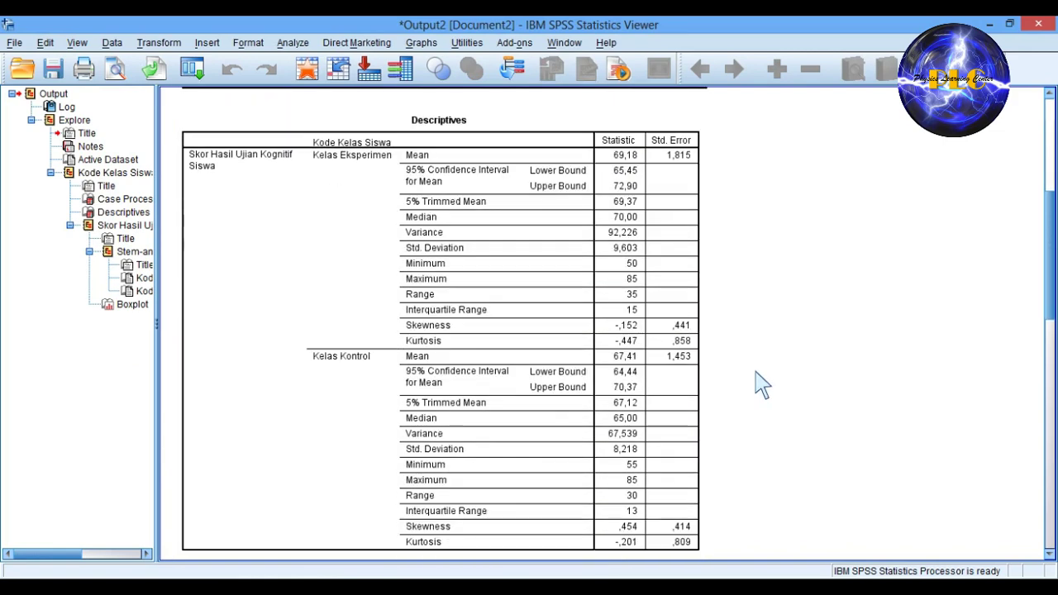
scroll(760, 384, up, 2)
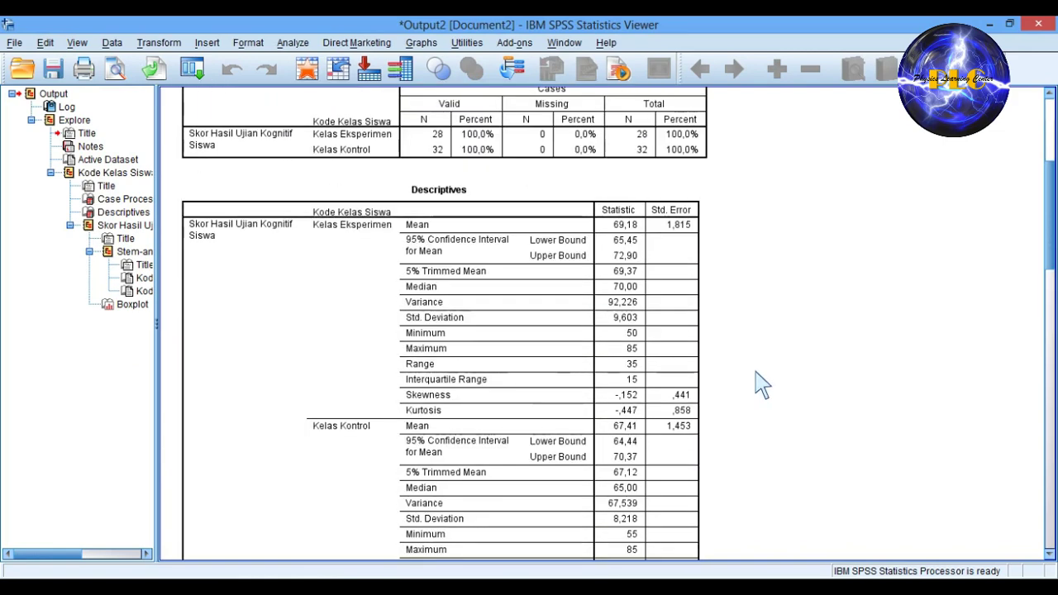
scroll(761, 385, up, 2)
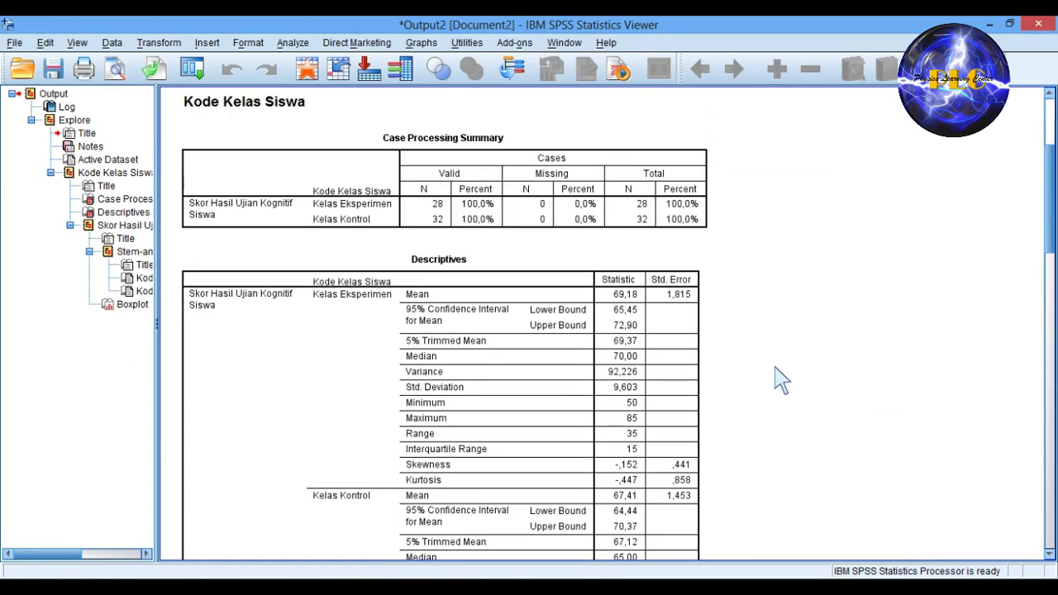
scroll(792, 377, down, 2)
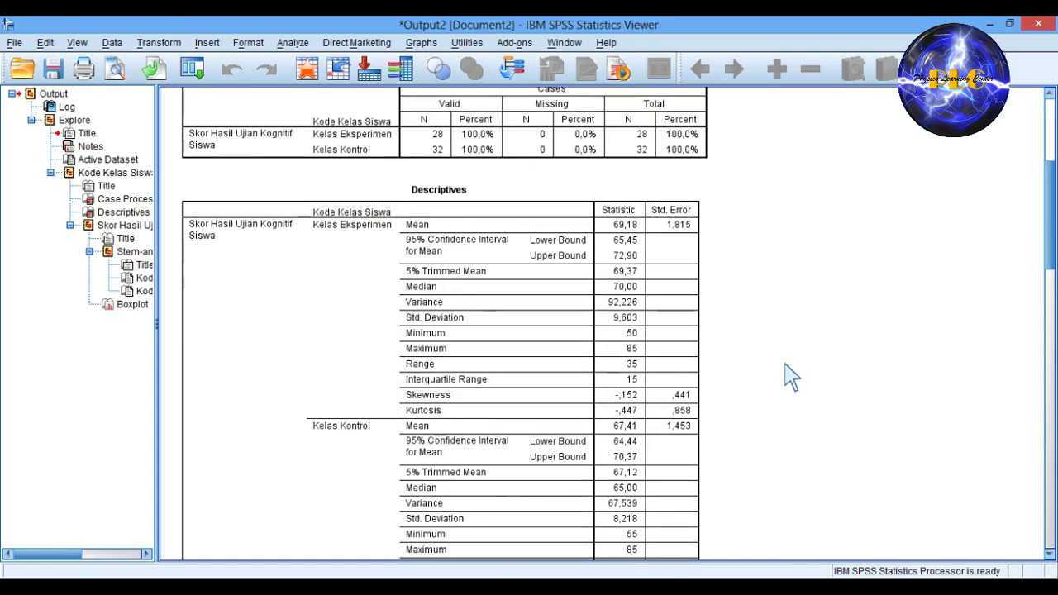
scroll(792, 377, up, 2)
click(576, 213)
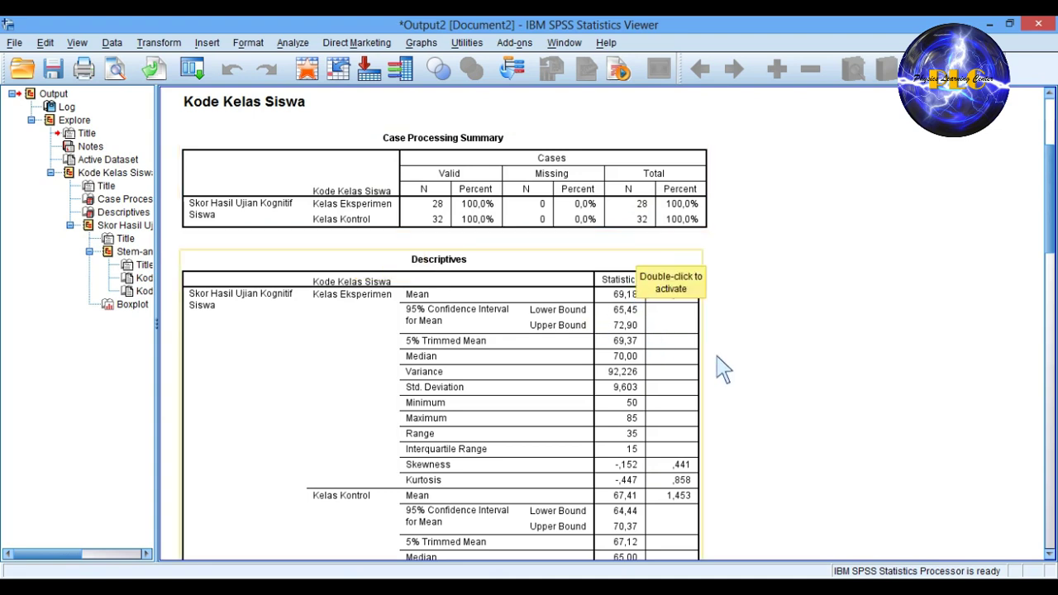
scroll(734, 372, down, 2)
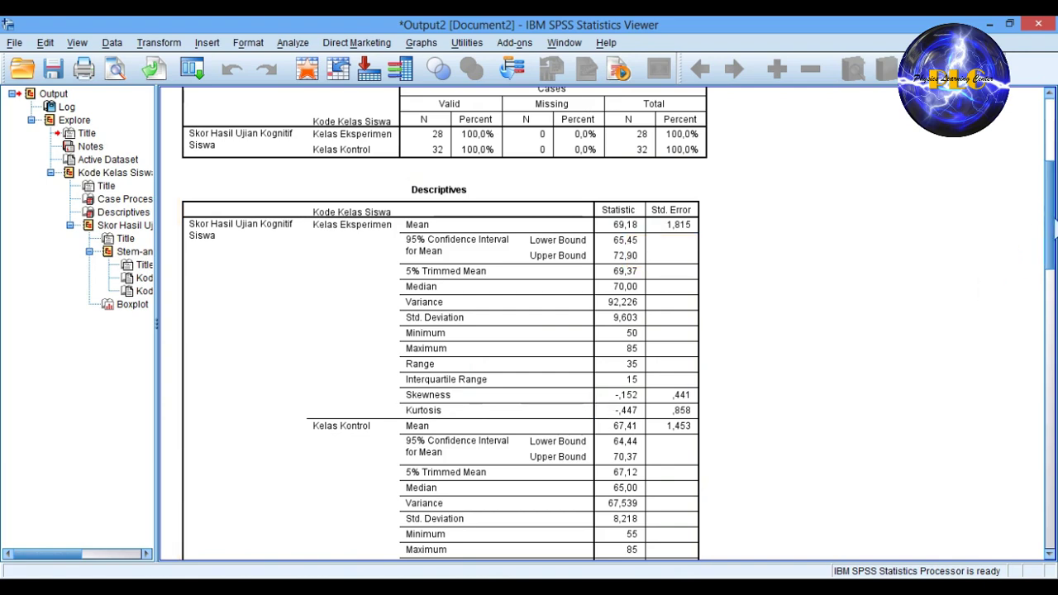
scroll(698, 370, down, 3)
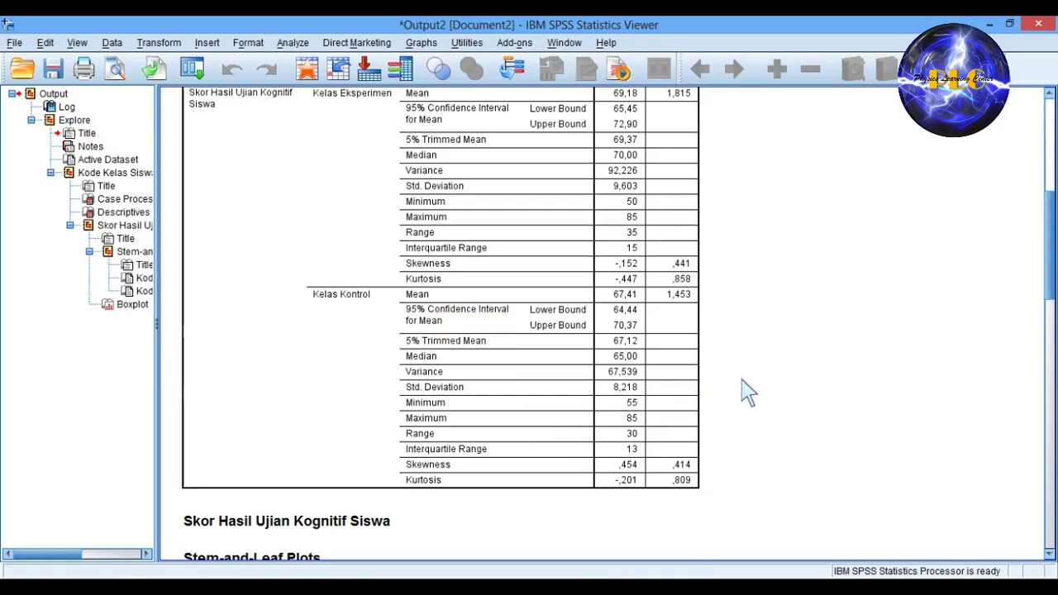
drag(1051, 275, 1052, 169)
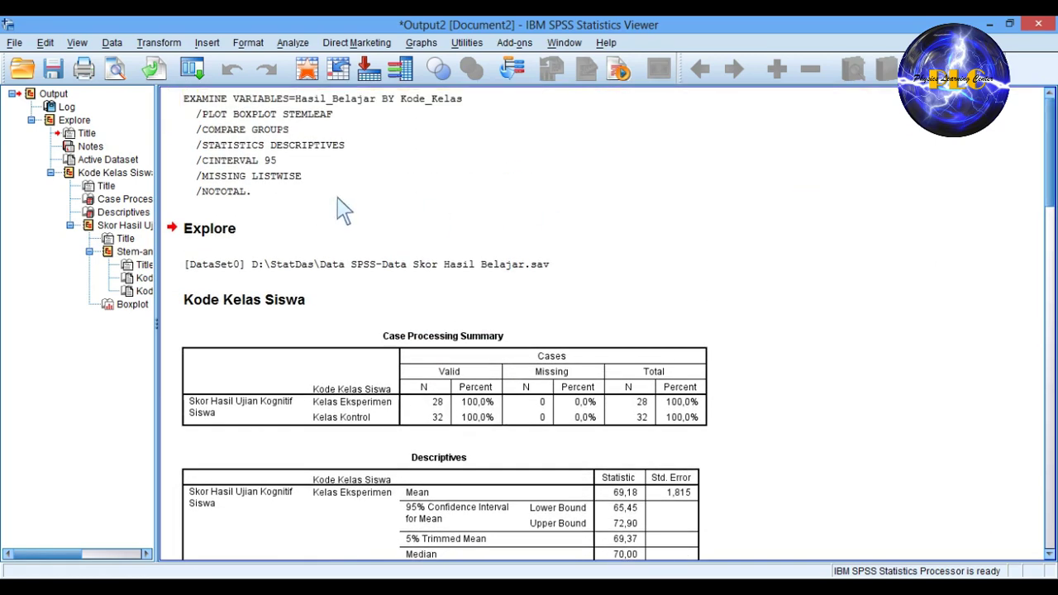
click(15, 43)
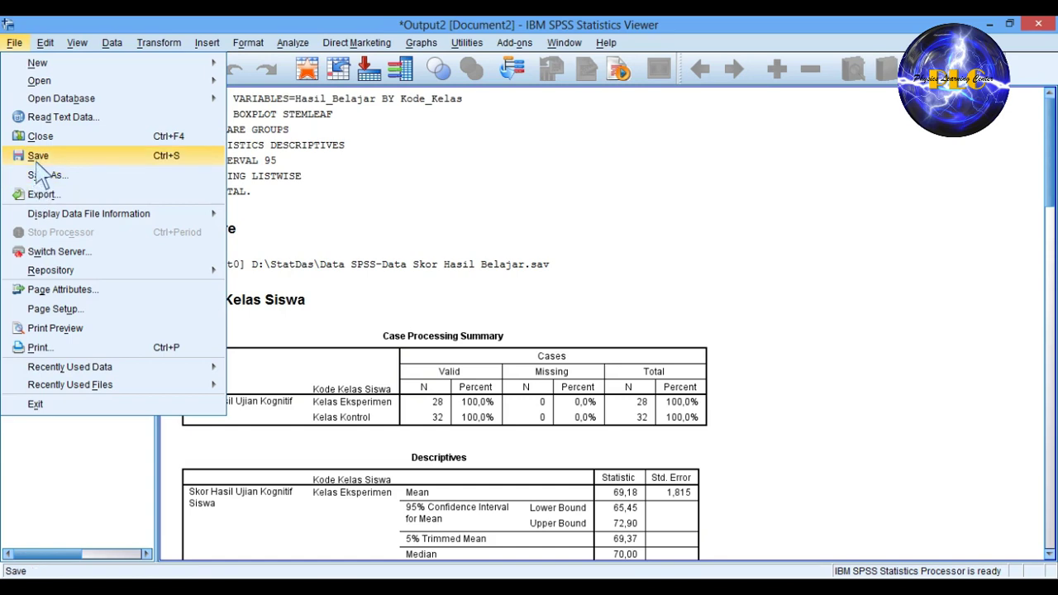
click(609, 299)
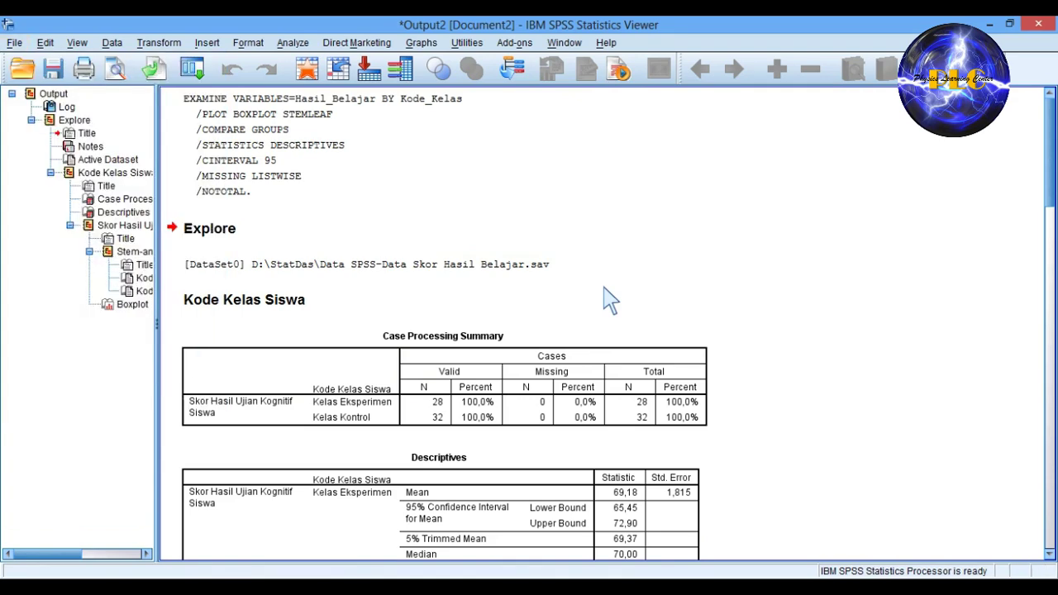
Copy the Case Processing Summary table from the Explore output.
scroll(609, 300, down, 3)
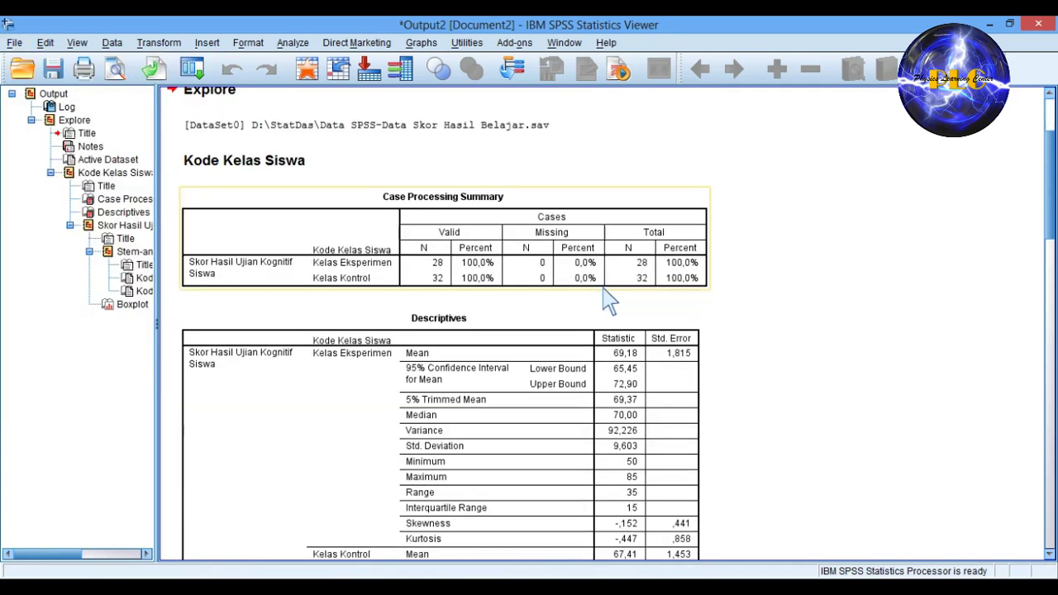
click(337, 266)
right_click(337, 267)
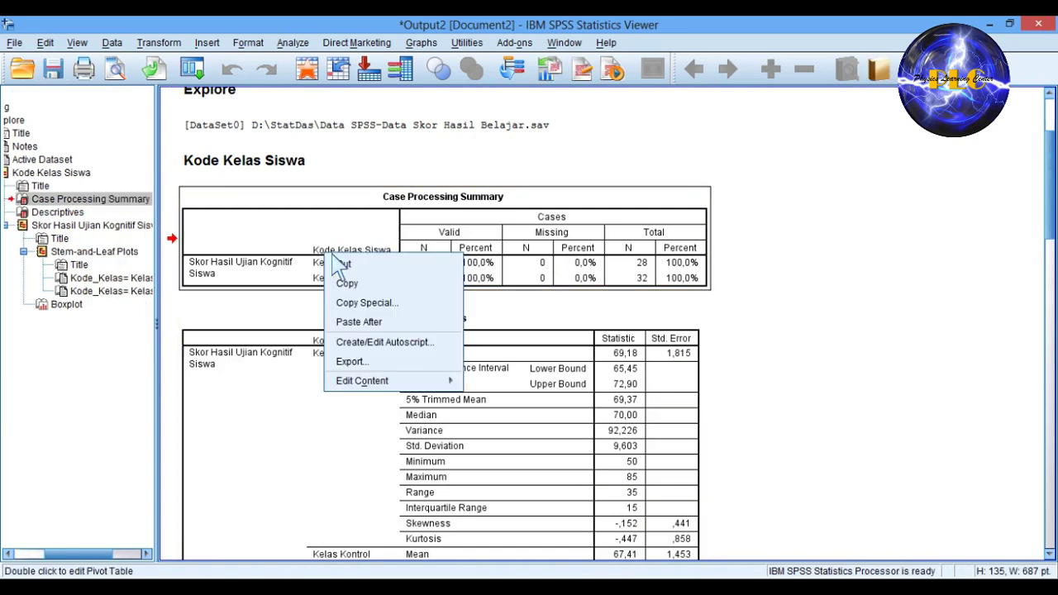
click(362, 283)
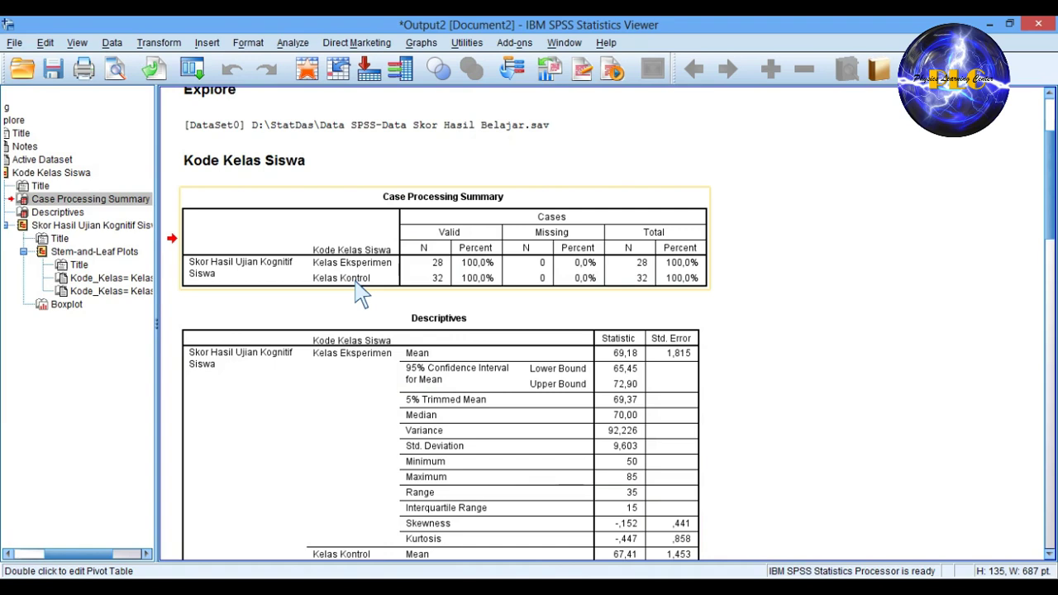